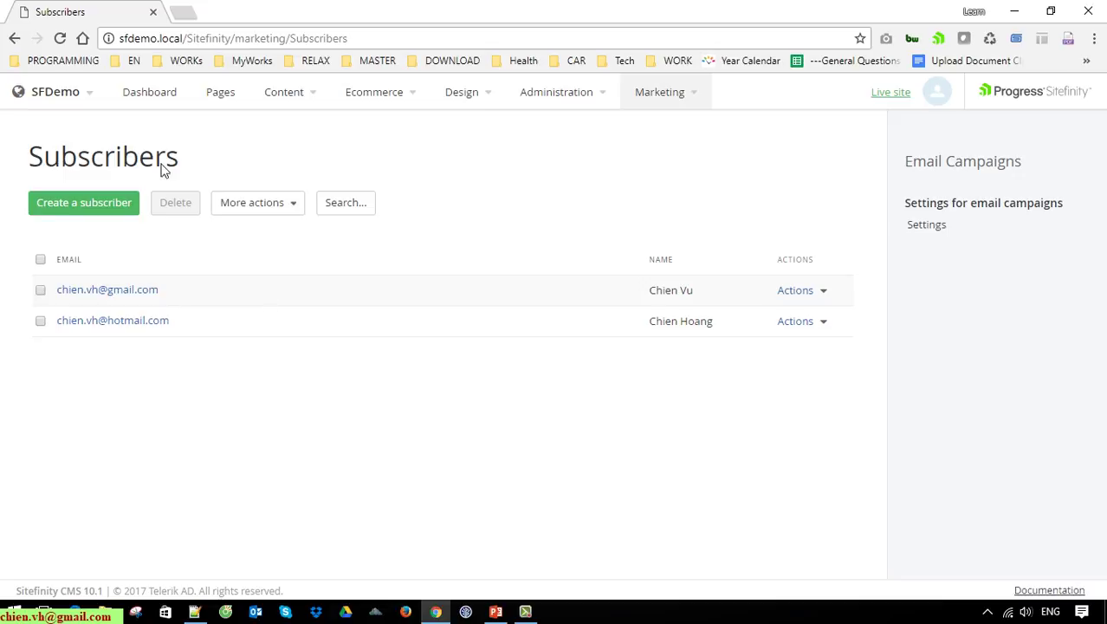
Step: Open the Marketing menu from the Subscribers page
{"action": "left_click", "coordinate": [683, 95]}
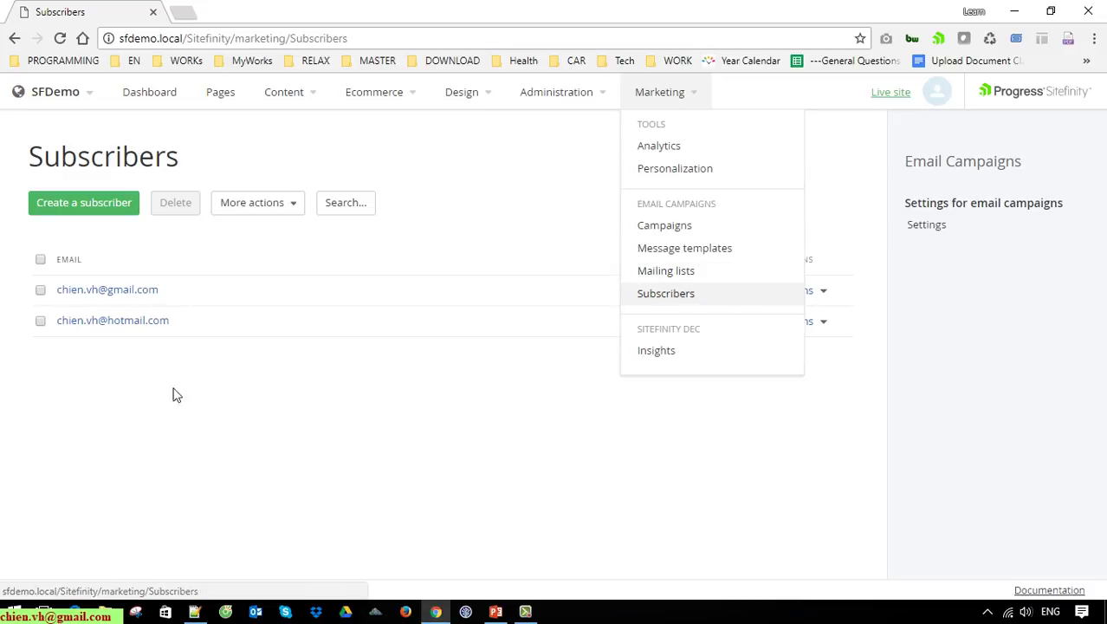
Step: Create a mailing list titled with the user's first name followed by 'Mail Listing'
{"action": "left_click", "coordinate": [692, 275]}
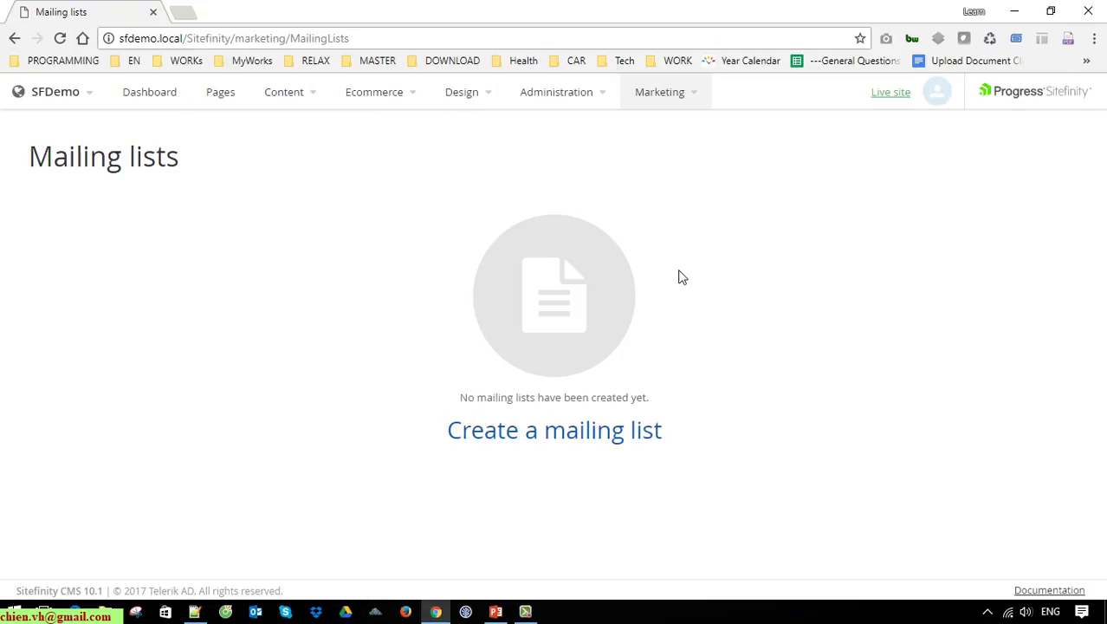
{"action": "left_click", "coordinate": [577, 434]}
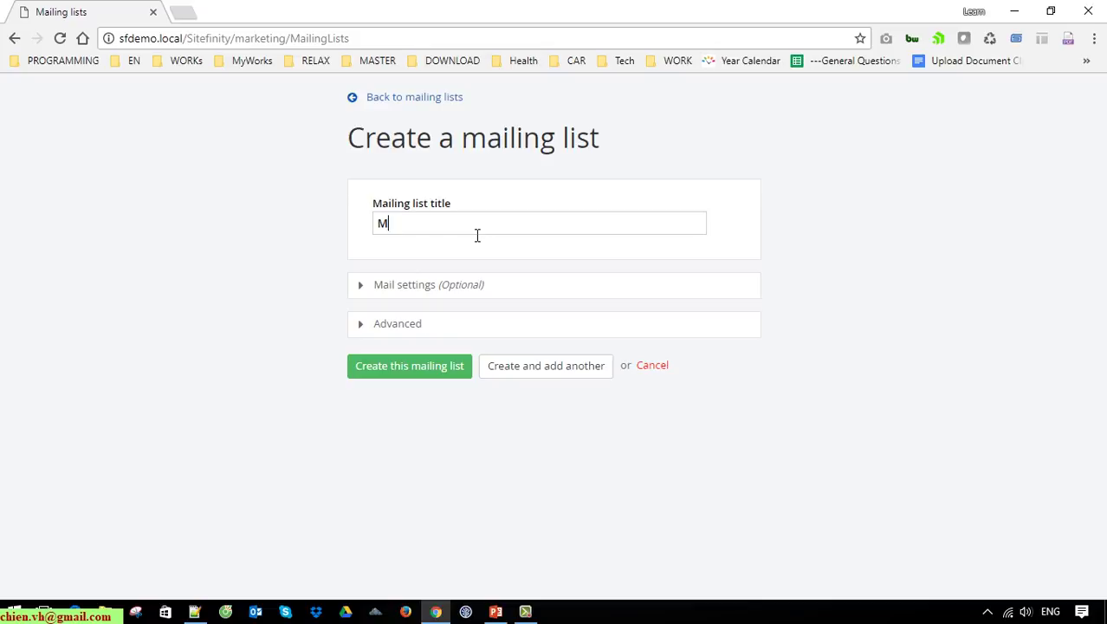
{"action": "type", "text": "Chien'sMailMail"}
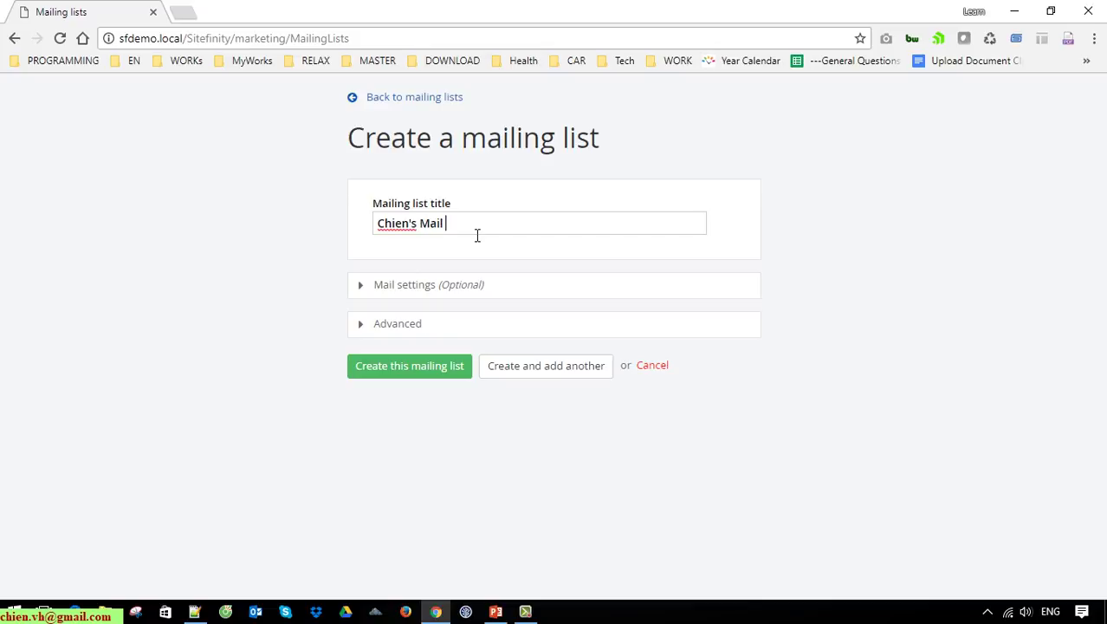
{"action": "type", "text": " Listing"}
{"action": "left_click", "coordinate": [483, 290]}
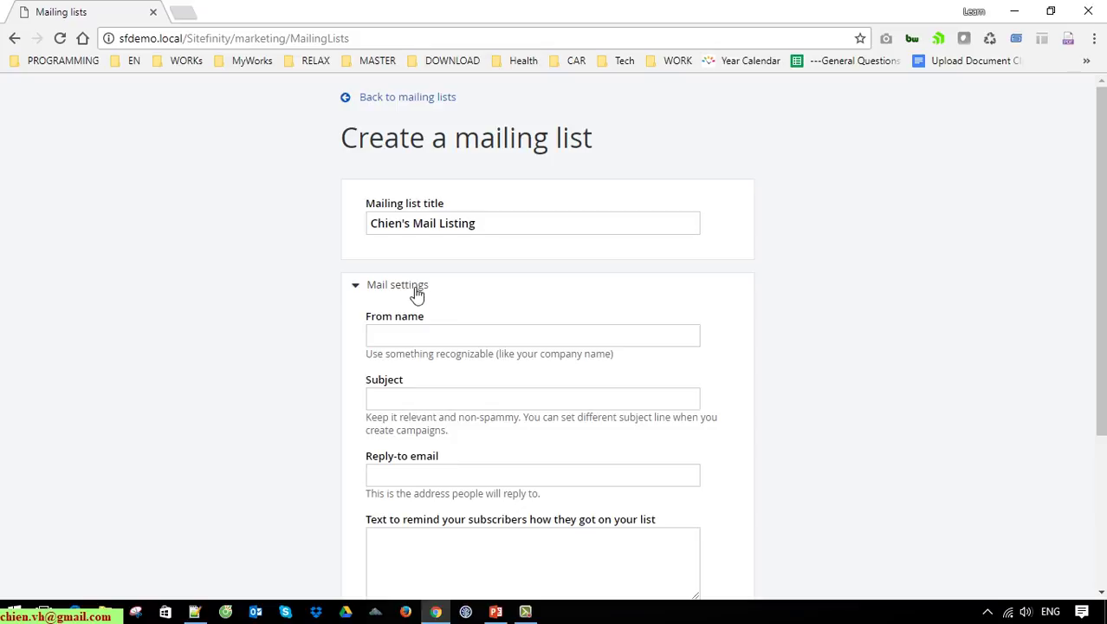
{"action": "scroll", "coordinate": [554, 312], "scroll_direction": "down", "scroll_amount": 1}
{"action": "left_click", "coordinate": [367, 212]}
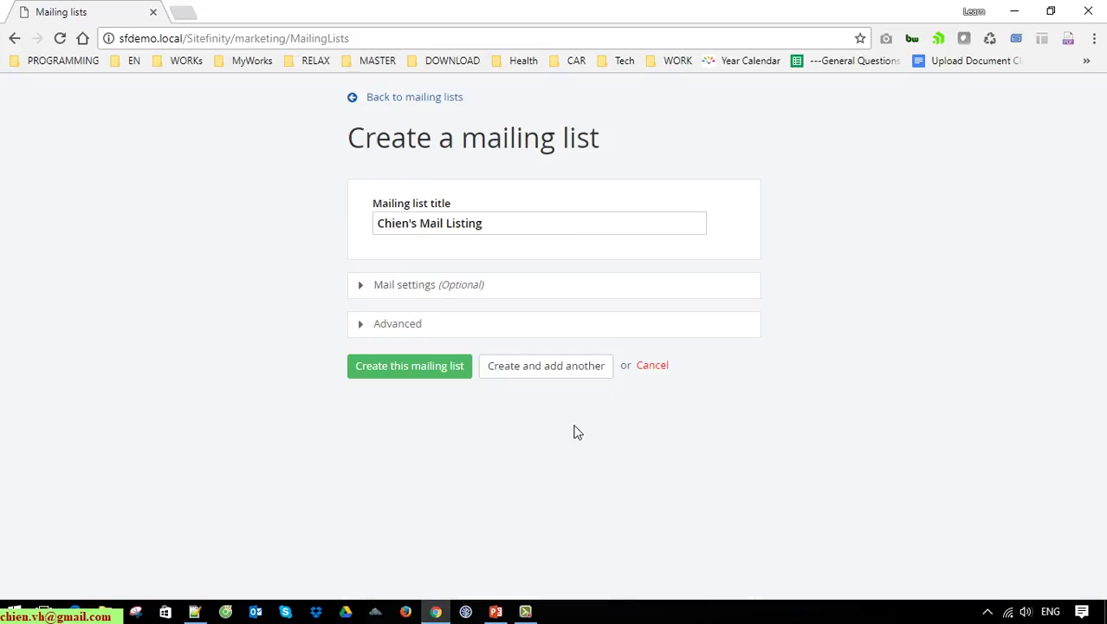
{"action": "left_click", "coordinate": [408, 366]}
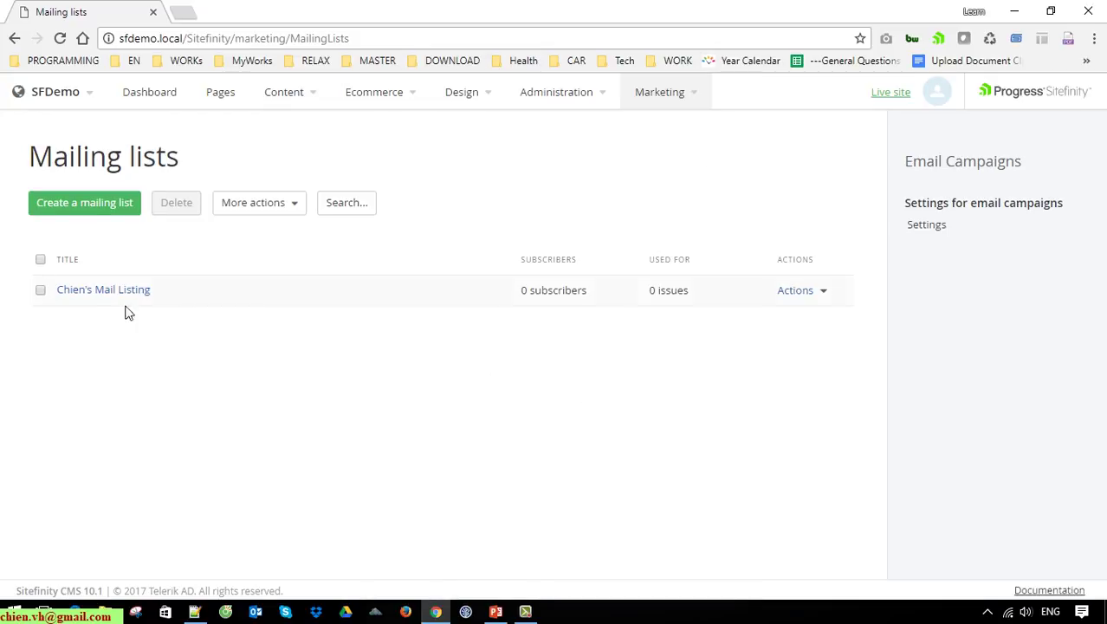
Step: Open the new mailing list's Subscribers page, cancelling the Create a subscriber form
{"action": "left_click", "coordinate": [589, 300]}
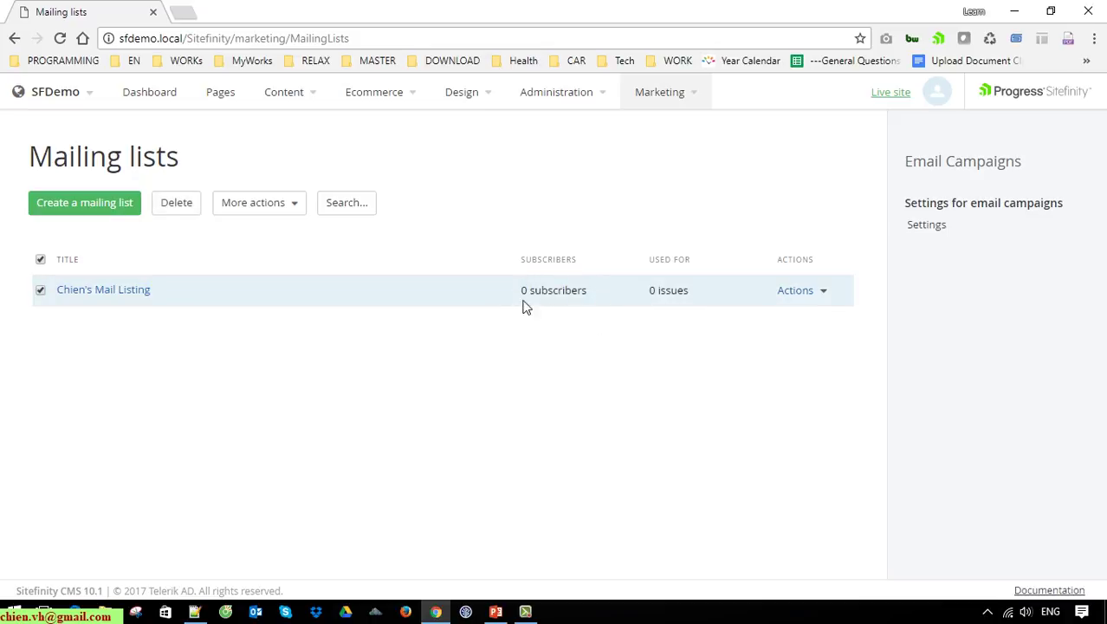
{"action": "left_click", "coordinate": [99, 296]}
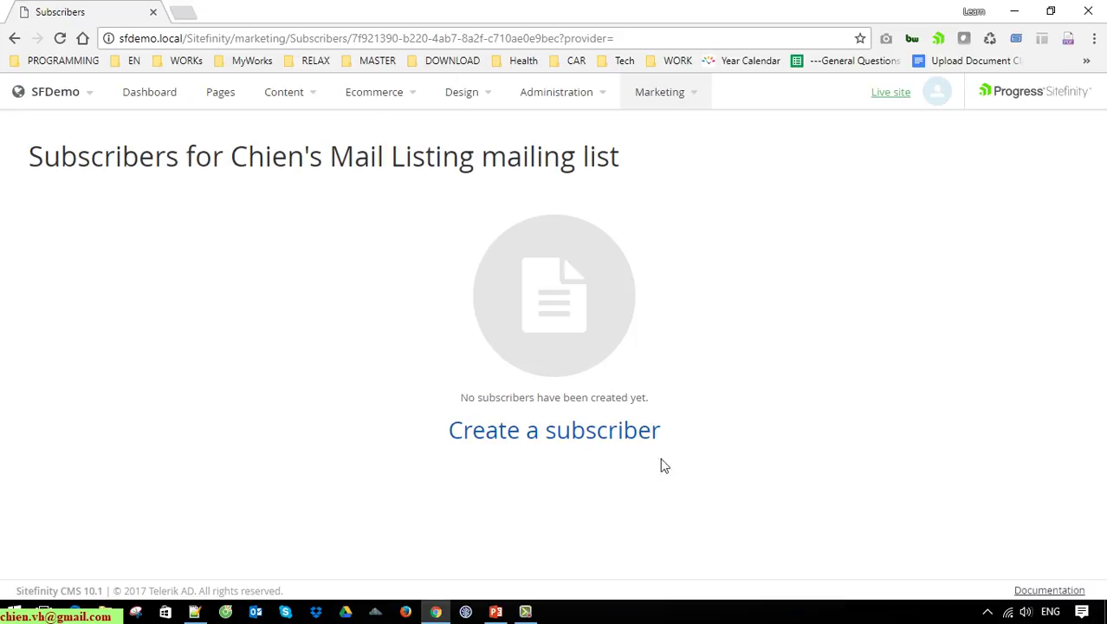
{"action": "left_click", "coordinate": [572, 431]}
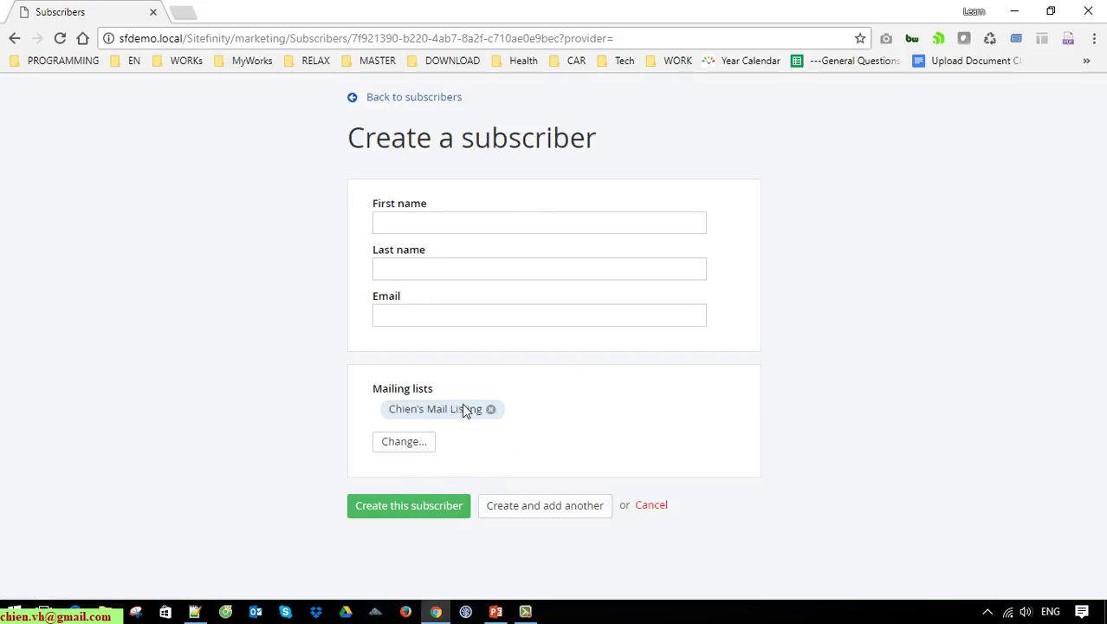
{"action": "left_click", "coordinate": [650, 507]}
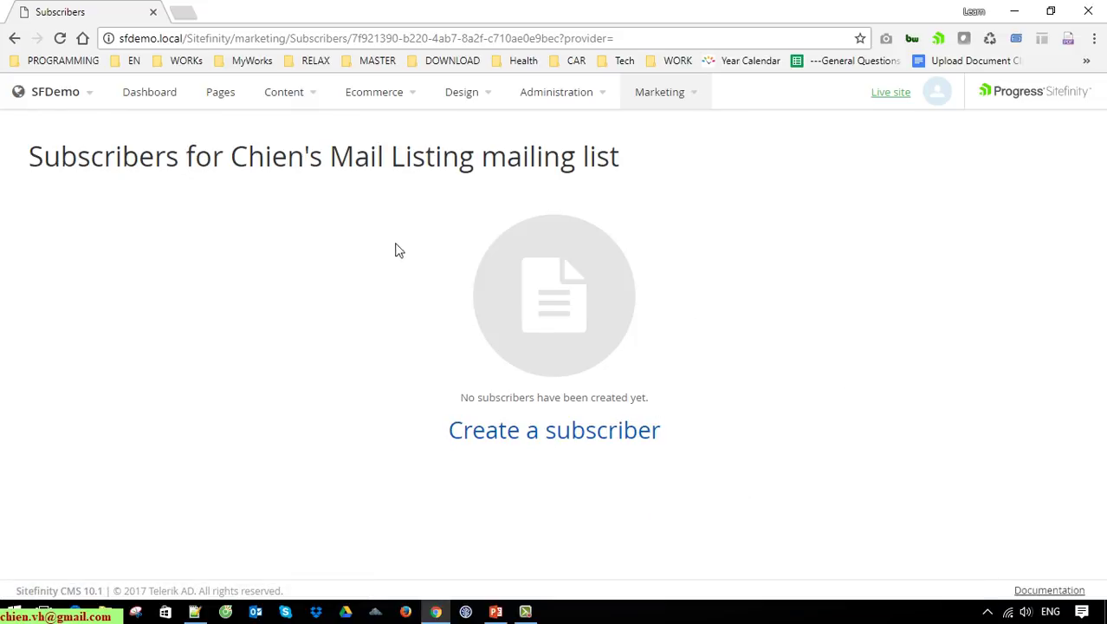
Step: Edit the first subscriber to add them to the new mailing list and save
{"action": "mouse_move", "coordinate": [700, 98]}
{"action": "left_click", "coordinate": [684, 296]}
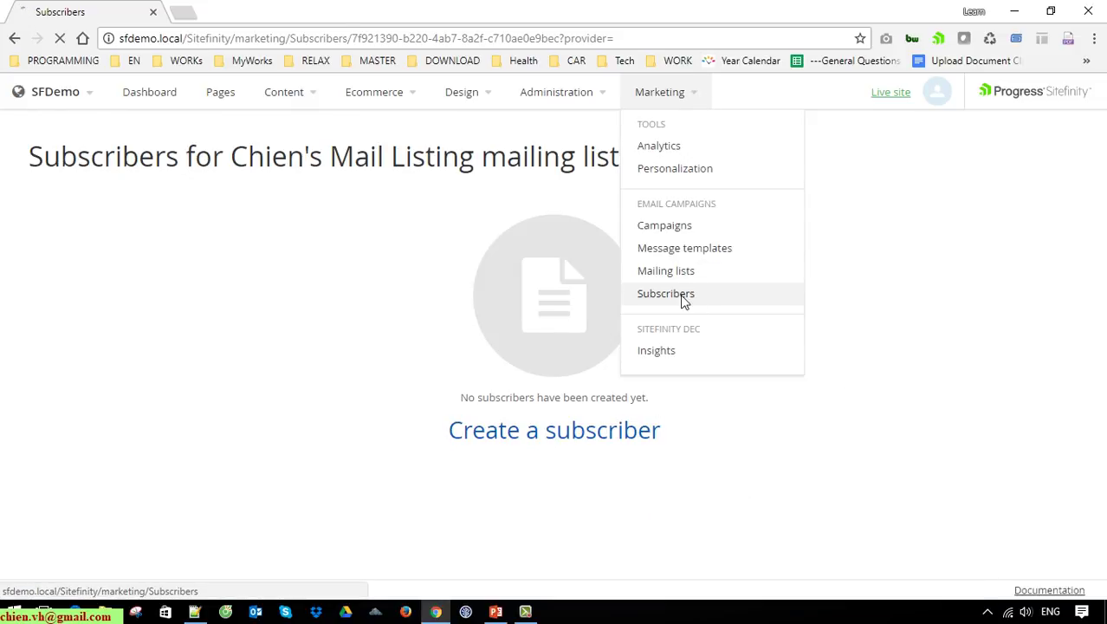
{"action": "left_click", "coordinate": [88, 291]}
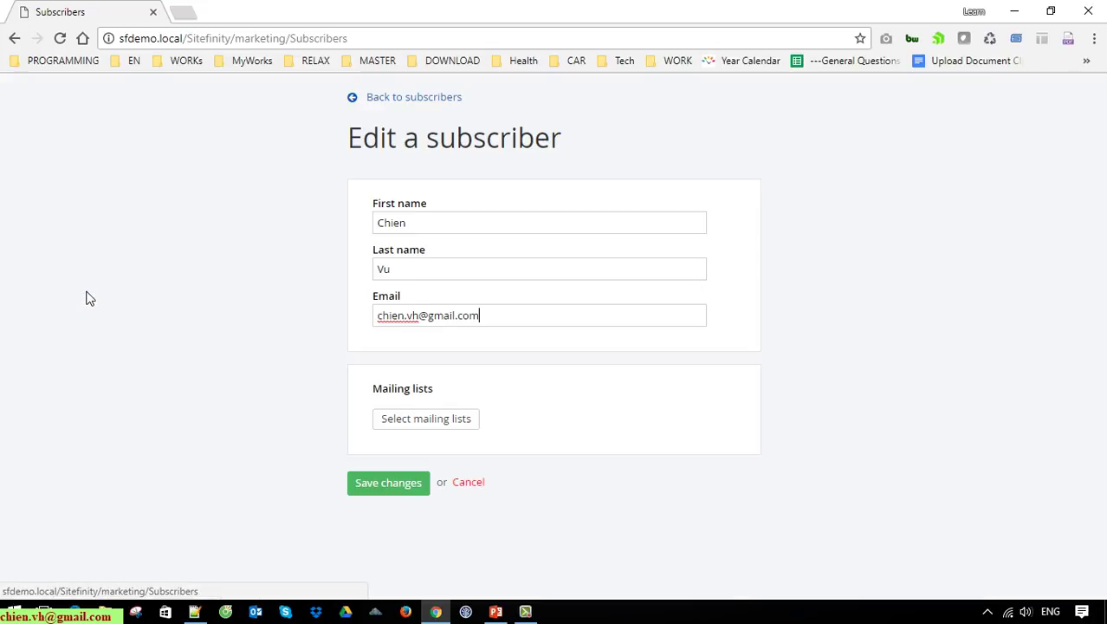
{"action": "left_click_drag", "start_coordinate": [360, 387], "coordinate": [512, 403]}
{"action": "left_click", "coordinate": [639, 425]}
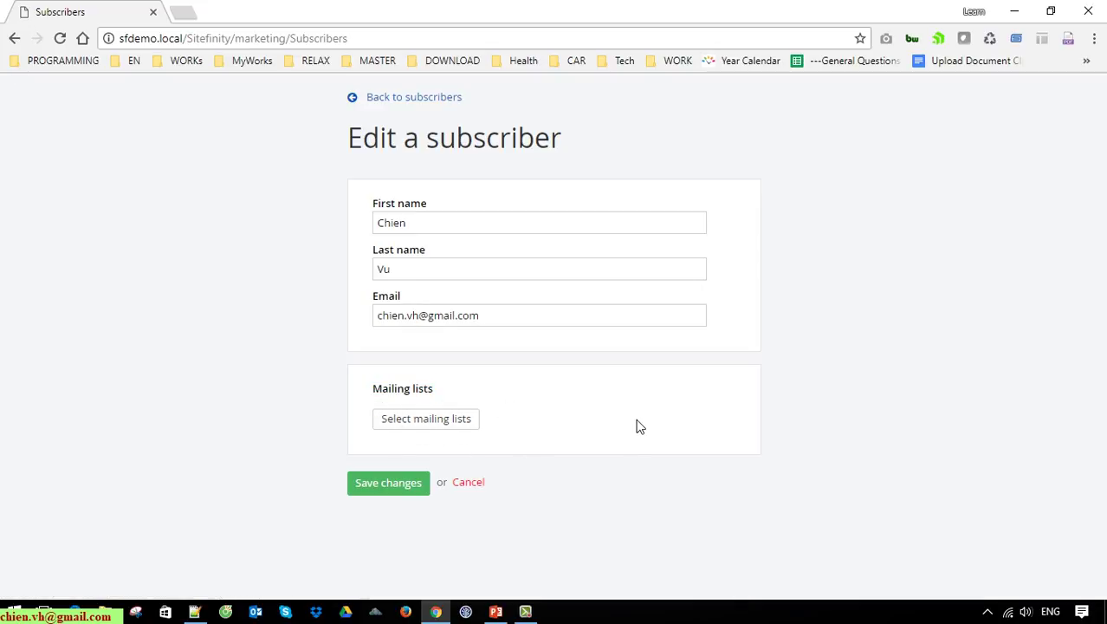
{"action": "double_click", "coordinate": [475, 144]}
{"action": "left_click", "coordinate": [579, 428]}
{"action": "left_click", "coordinate": [431, 420]}
{"action": "left_click", "coordinate": [442, 210]}
{"action": "left_click", "coordinate": [462, 535]}
{"action": "left_click", "coordinate": [408, 518]}
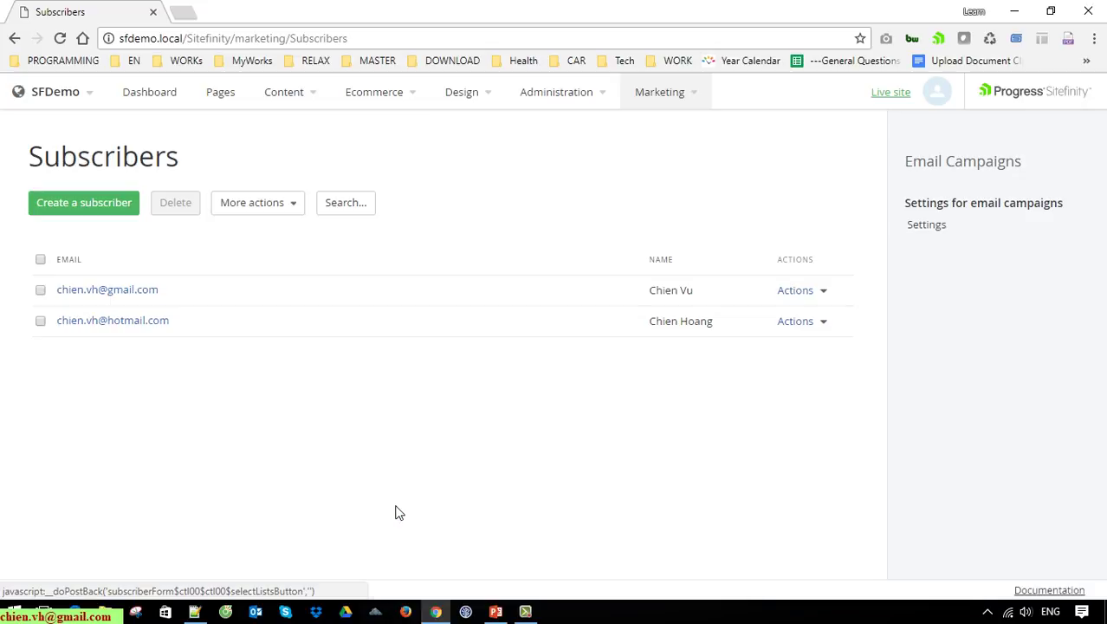
Step: Add the second subscriber to the new mailing list as well, then view Mailing lists
{"action": "left_click", "coordinate": [130, 322]}
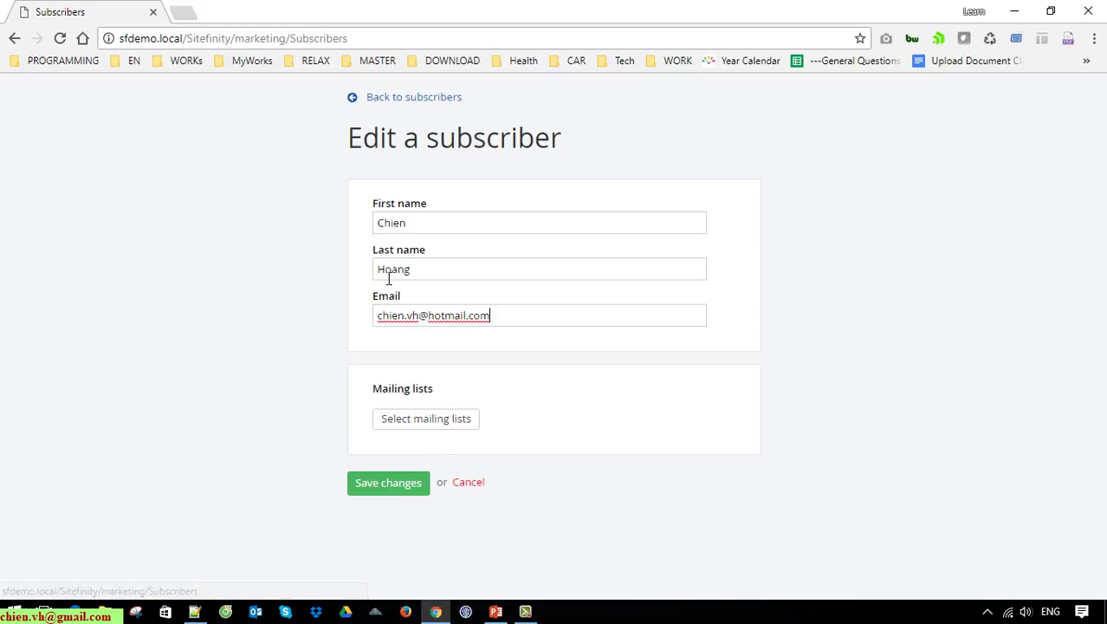
{"action": "left_click", "coordinate": [436, 421]}
{"action": "left_click", "coordinate": [428, 211]}
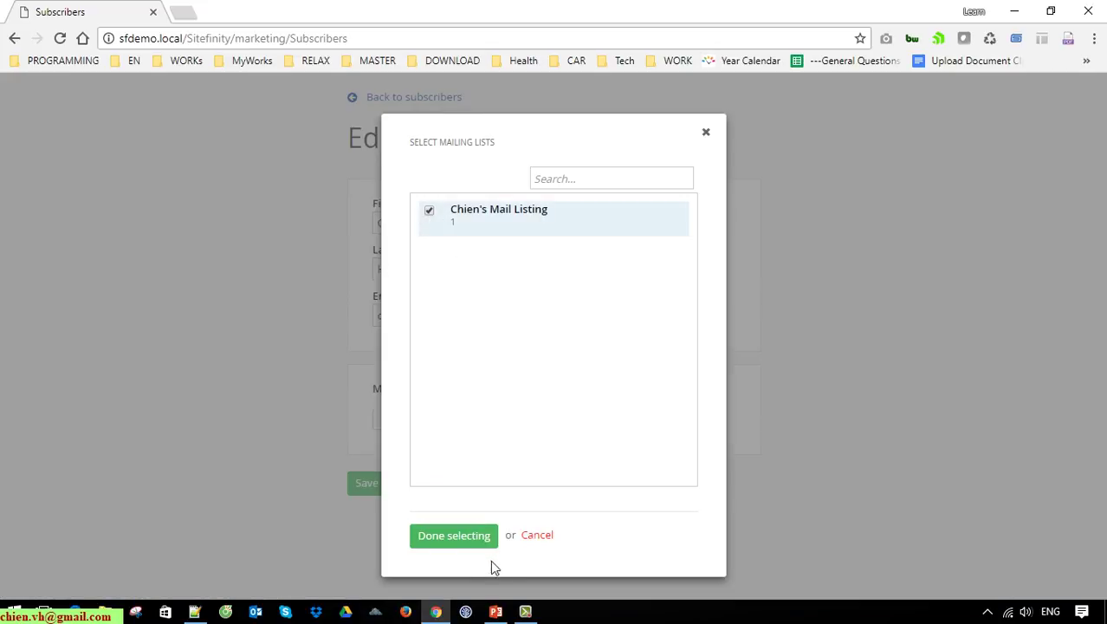
{"action": "left_click", "coordinate": [464, 534]}
{"action": "left_click", "coordinate": [385, 511]}
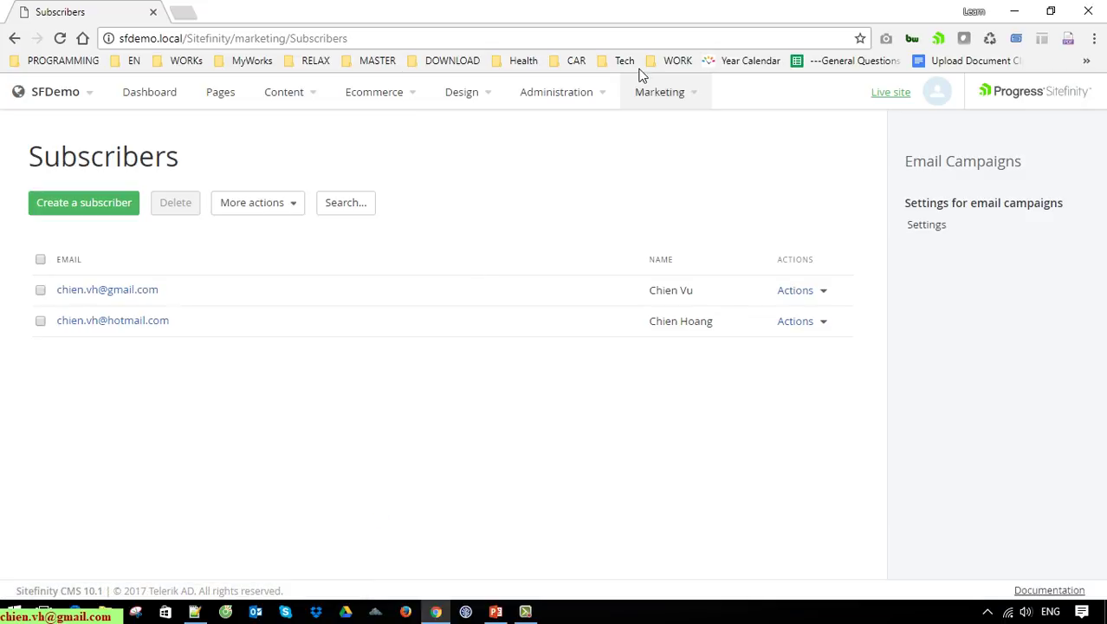
{"action": "left_click", "coordinate": [692, 95]}
{"action": "left_click", "coordinate": [693, 273]}
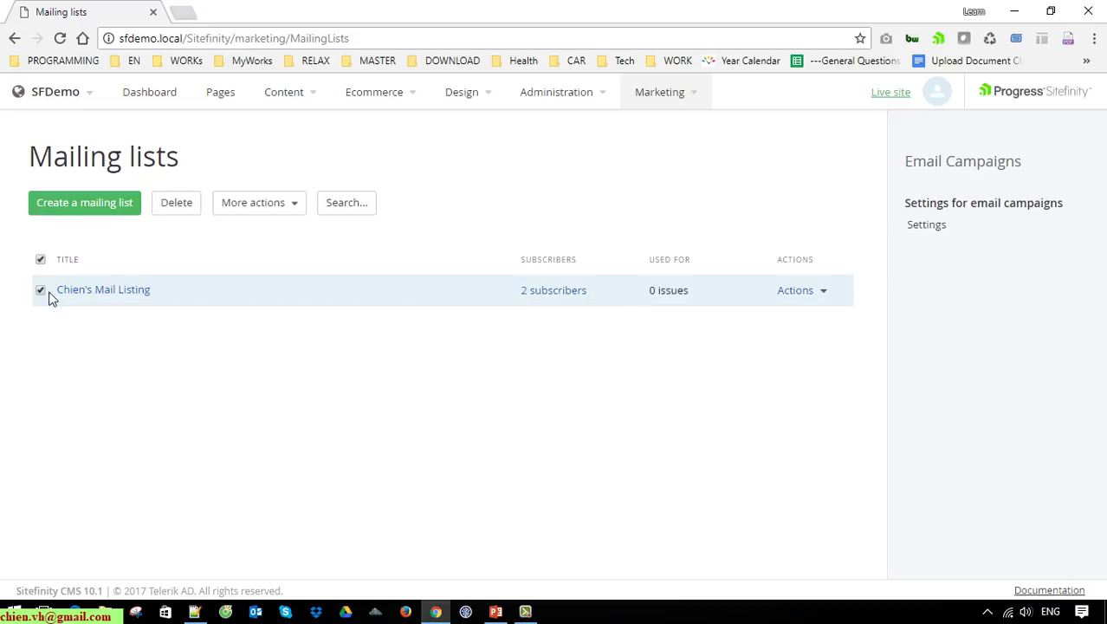
Step: Go to Marketing > Message templates after checking the list's 2 subscribers
{"action": "mouse_move", "coordinate": [701, 97]}
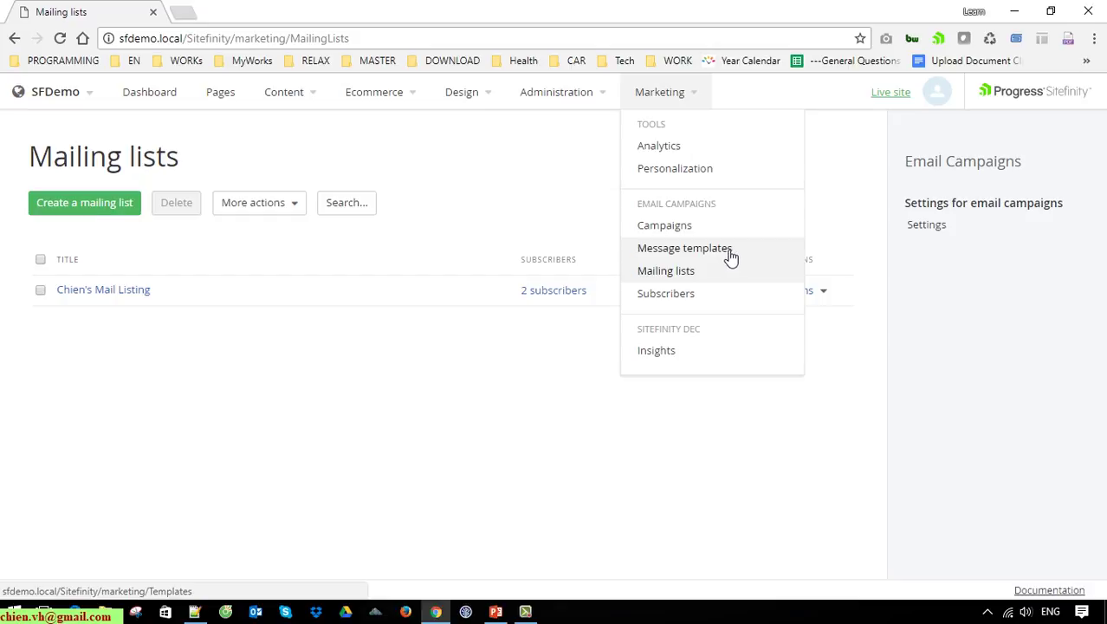
{"action": "left_click", "coordinate": [726, 254]}
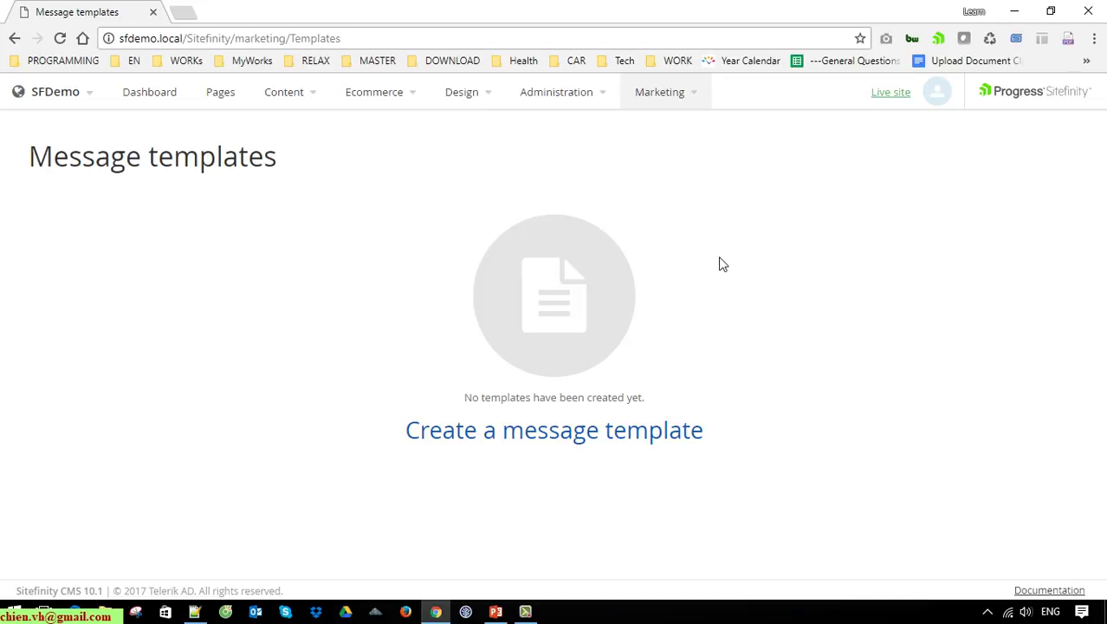
Step: Create a 'Like a web page' template named 'My Template #1' and open its editor
{"action": "left_click", "coordinate": [544, 442]}
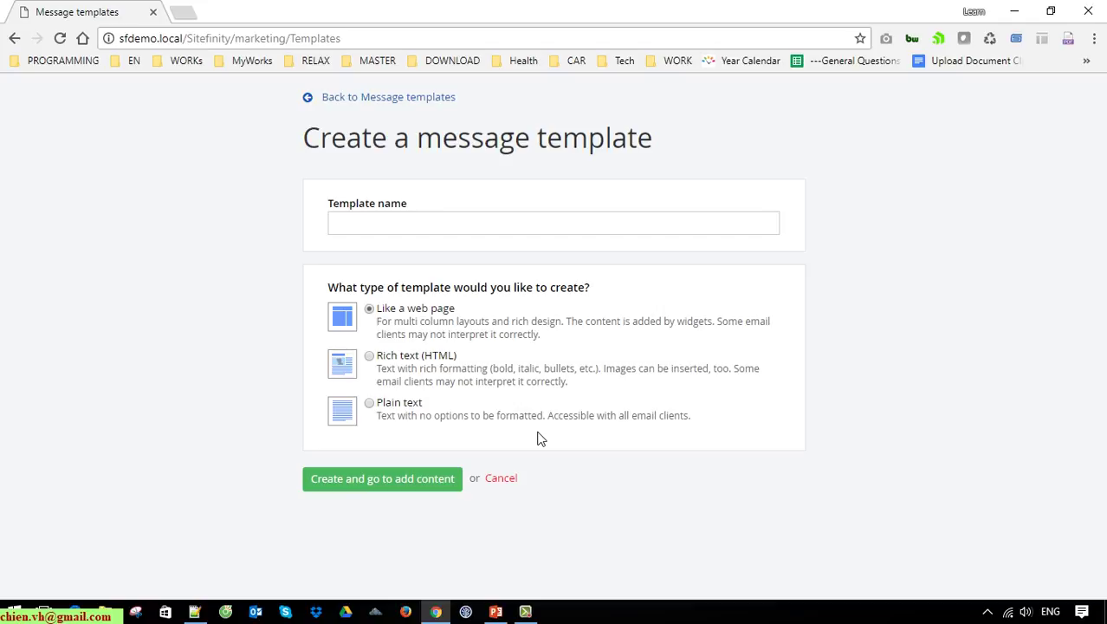
{"action": "left_click", "coordinate": [529, 232]}
{"action": "type", "text": "My "}
{"action": "type", "text": "Temp"}
{"action": "type", "text": "al"}
{"action": "type", "text": "ate "}
{"action": "type", "text": "#1"}
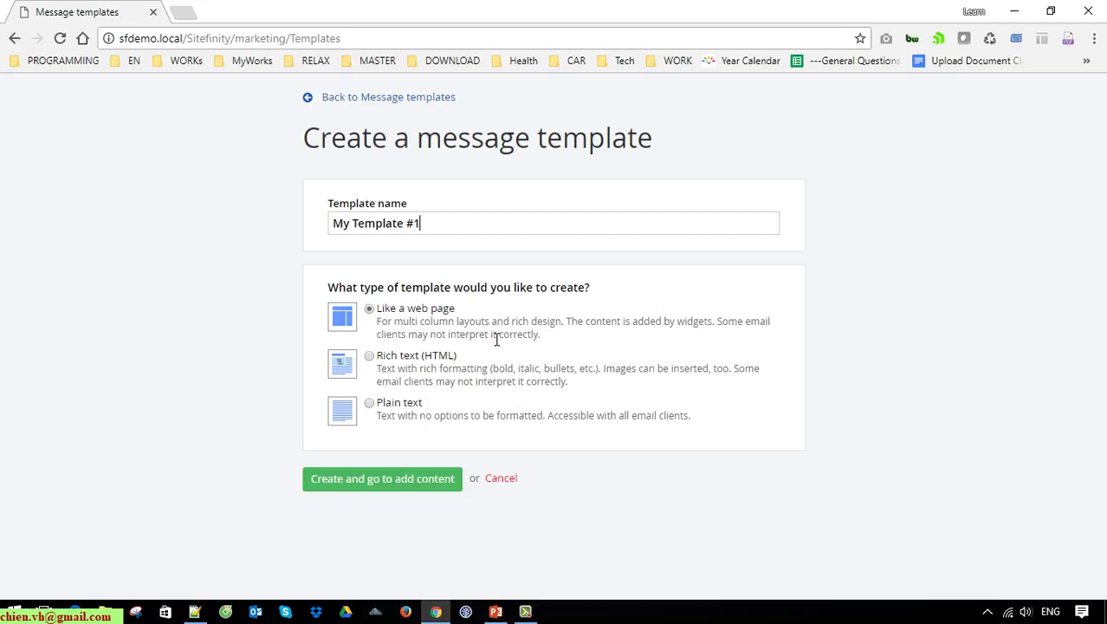
{"action": "left_click", "coordinate": [369, 357]}
{"action": "left_click", "coordinate": [369, 404]}
{"action": "left_click", "coordinate": [372, 312]}
{"action": "left_click", "coordinate": [428, 482]}
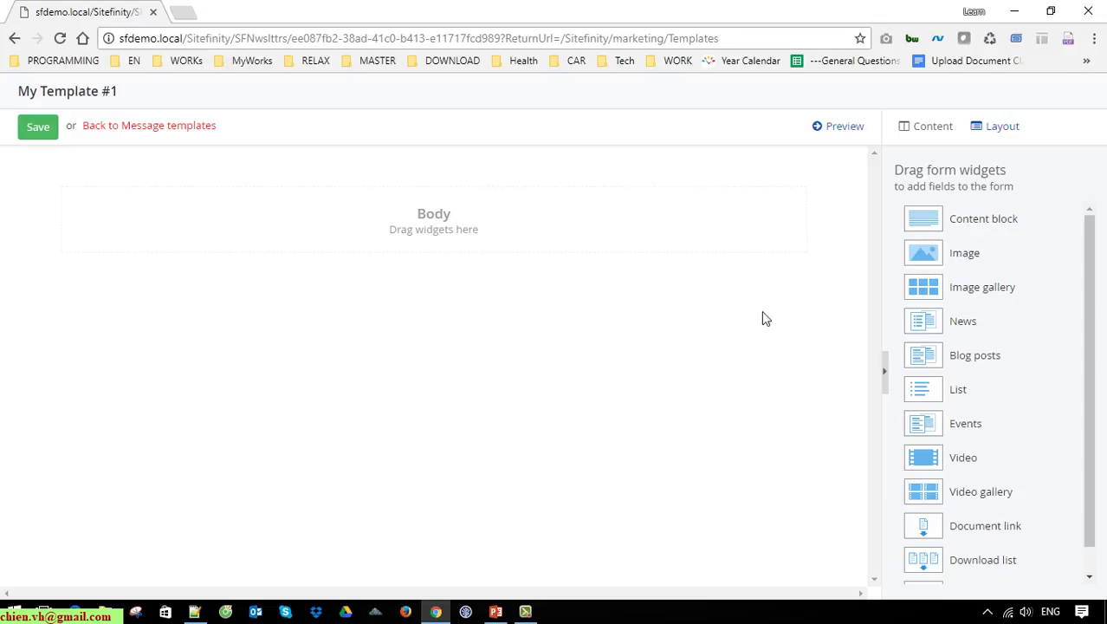
Step: Place a Content block reading 'This is testing' and an Image widget into the Body
{"action": "left_click", "coordinate": [1005, 132]}
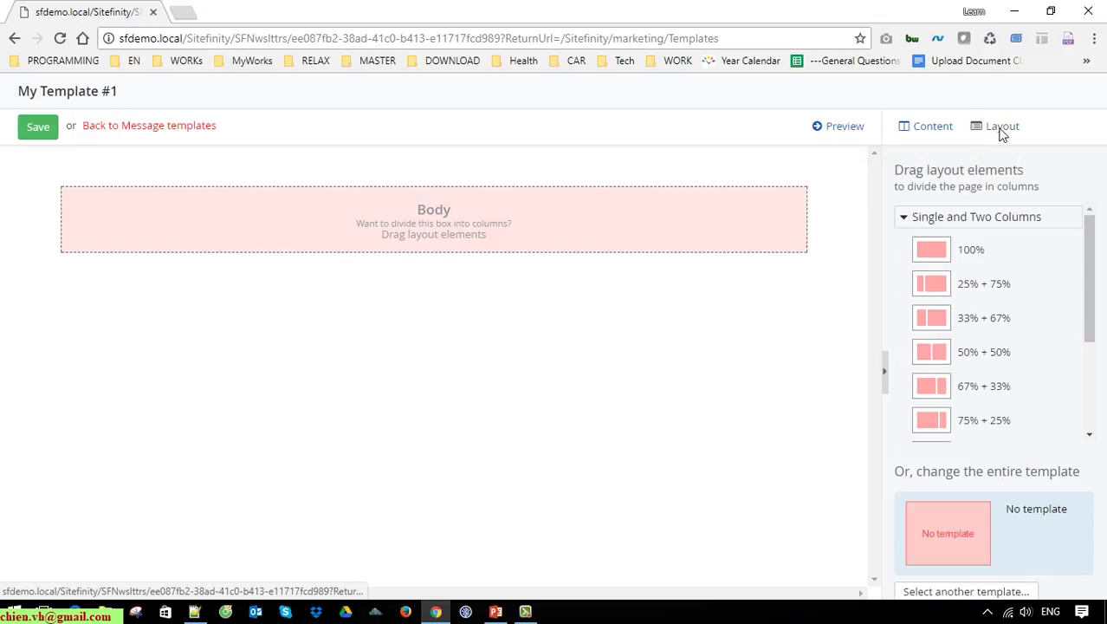
{"action": "scroll", "coordinate": [1090, 251], "scroll_direction": "down", "scroll_amount": 2}
{"action": "scroll", "coordinate": [1090, 251], "scroll_direction": "up", "scroll_amount": 2}
{"action": "left_click", "coordinate": [929, 128]}
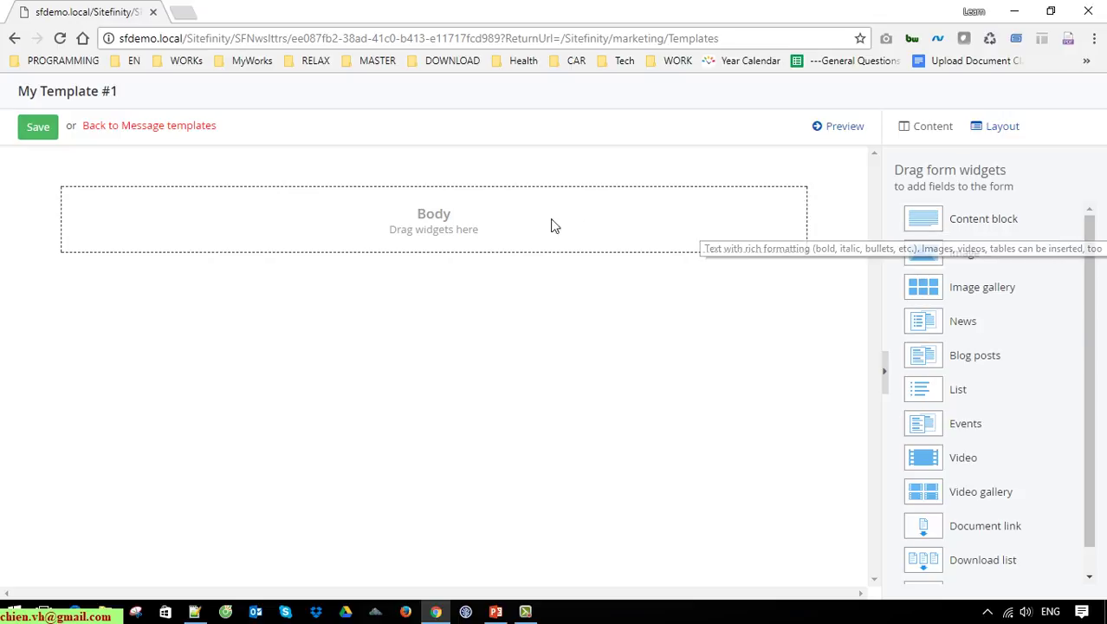
{"action": "left_click_drag", "start_coordinate": [966, 230], "coordinate": [470, 231]}
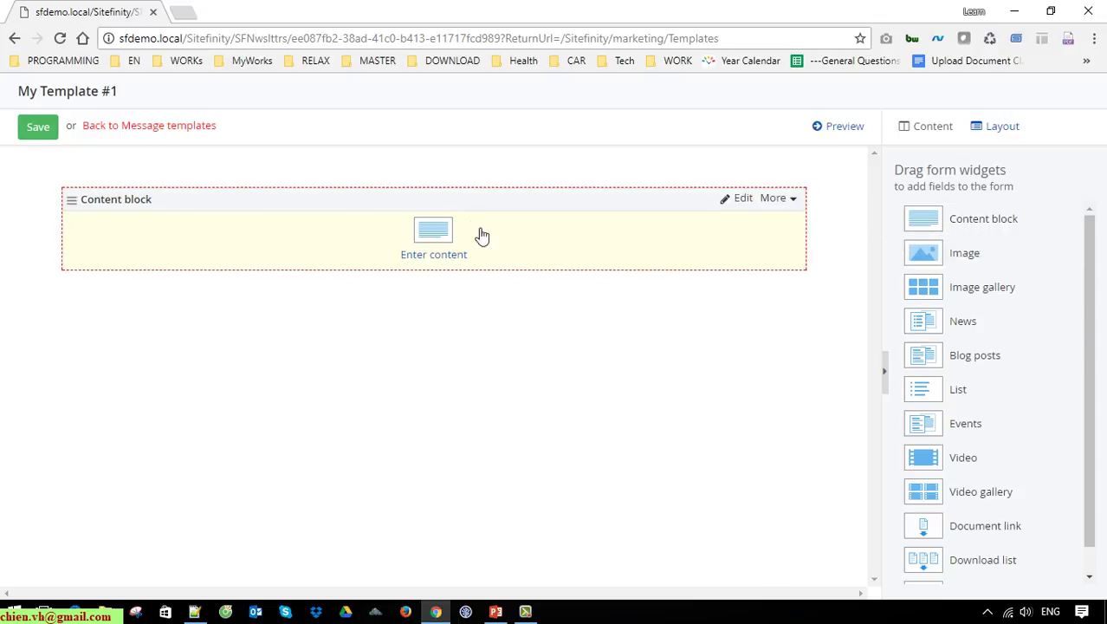
{"action": "left_click_drag", "start_coordinate": [922, 277], "coordinate": [374, 308]}
{"action": "left_click", "coordinate": [438, 254]}
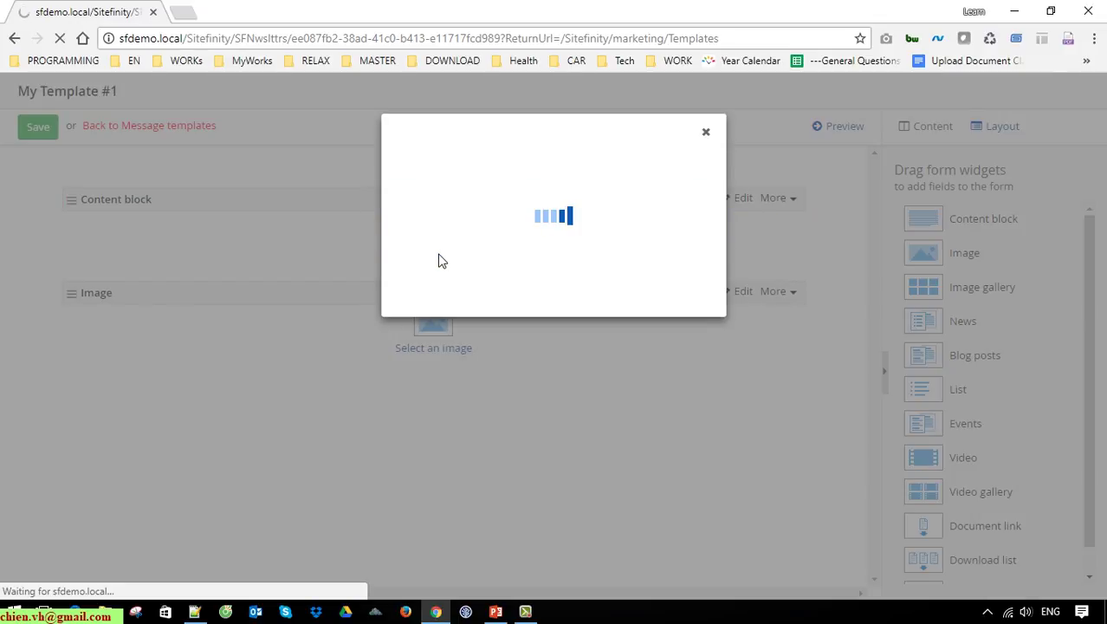
{"action": "type", "text": "This is testing"}
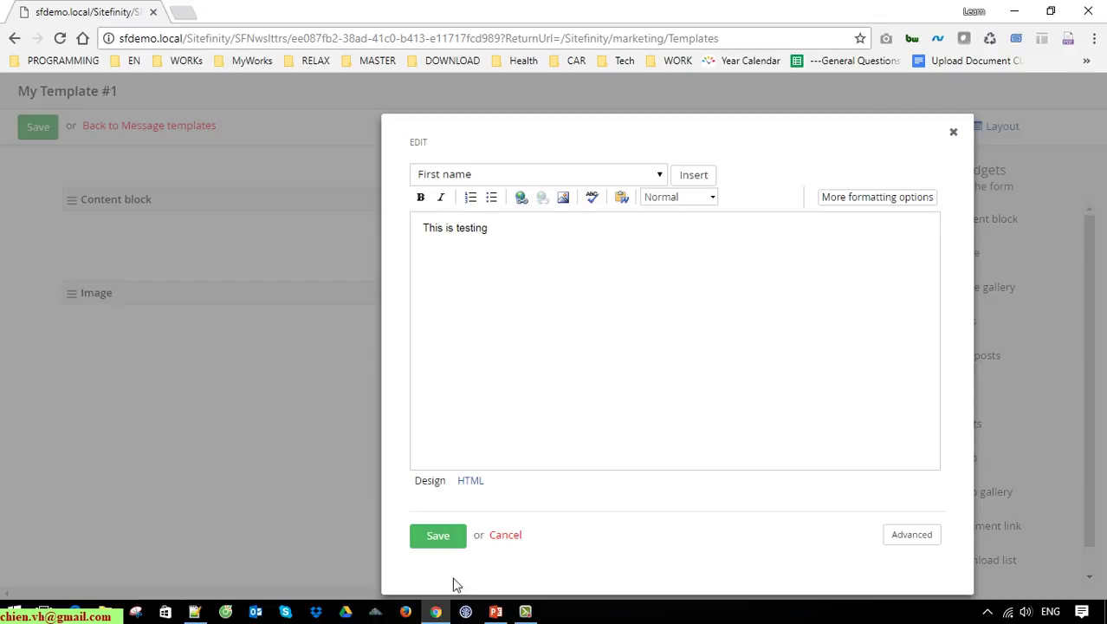
{"action": "left_click", "coordinate": [442, 539]}
{"action": "left_click", "coordinate": [451, 339]}
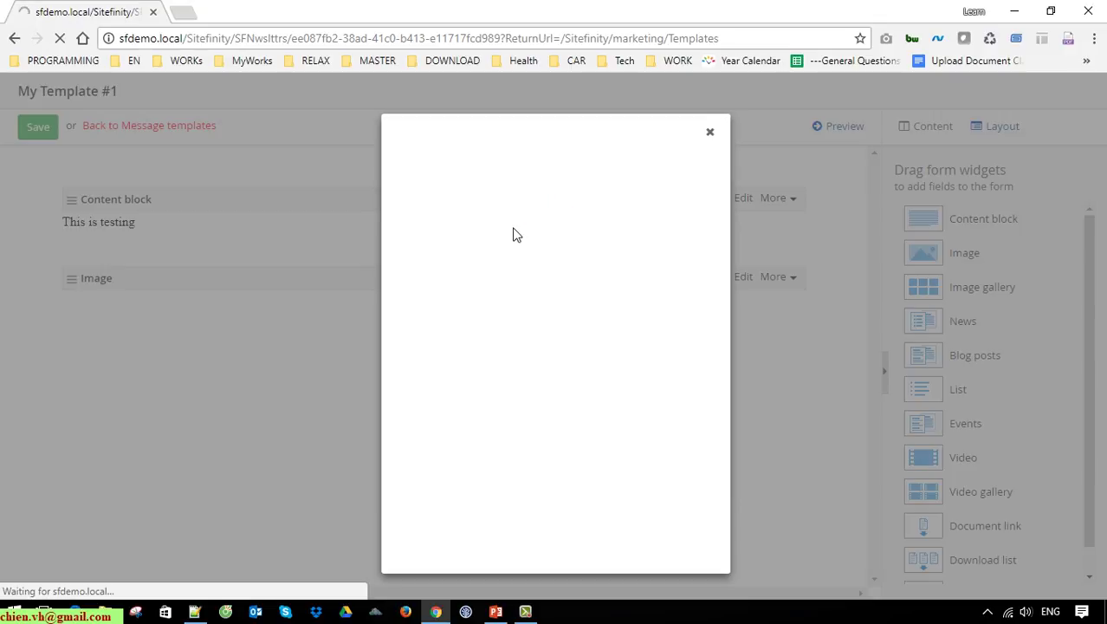
Step: Choose the 'cover' image from Recent images for the image block
{"action": "left_click", "coordinate": [498, 177]}
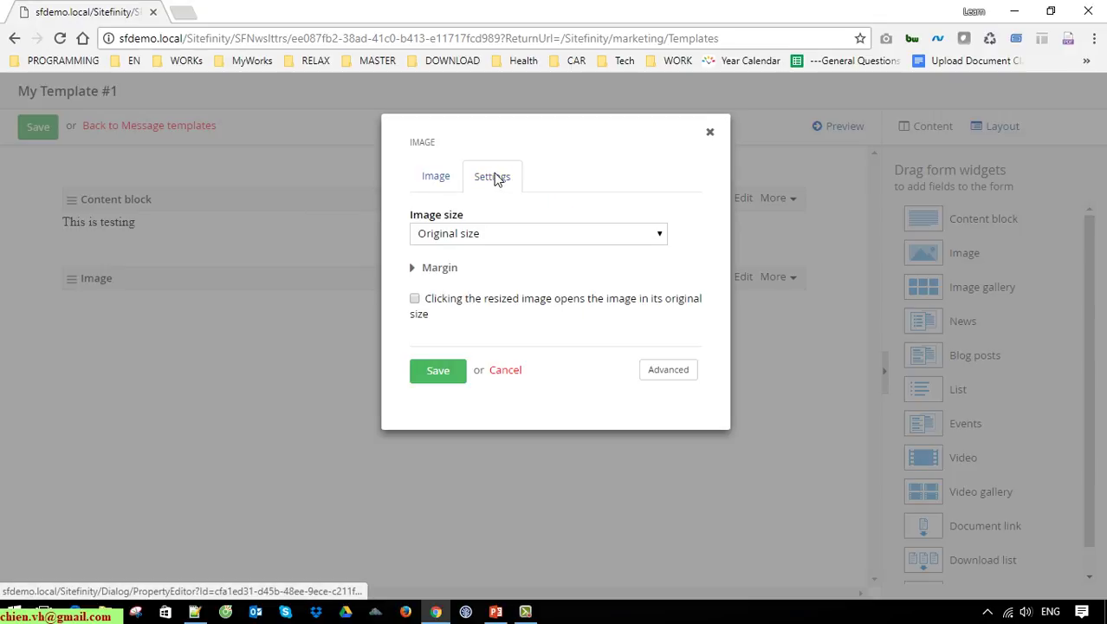
{"action": "left_click", "coordinate": [435, 177]}
{"action": "left_click", "coordinate": [570, 348]}
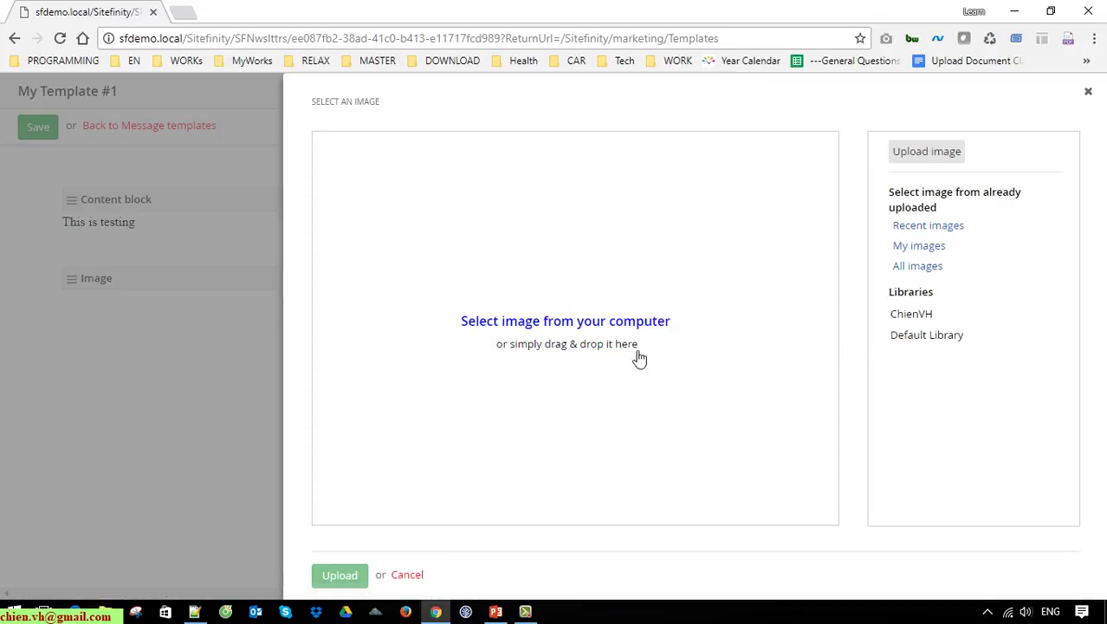
{"action": "left_click", "coordinate": [928, 226]}
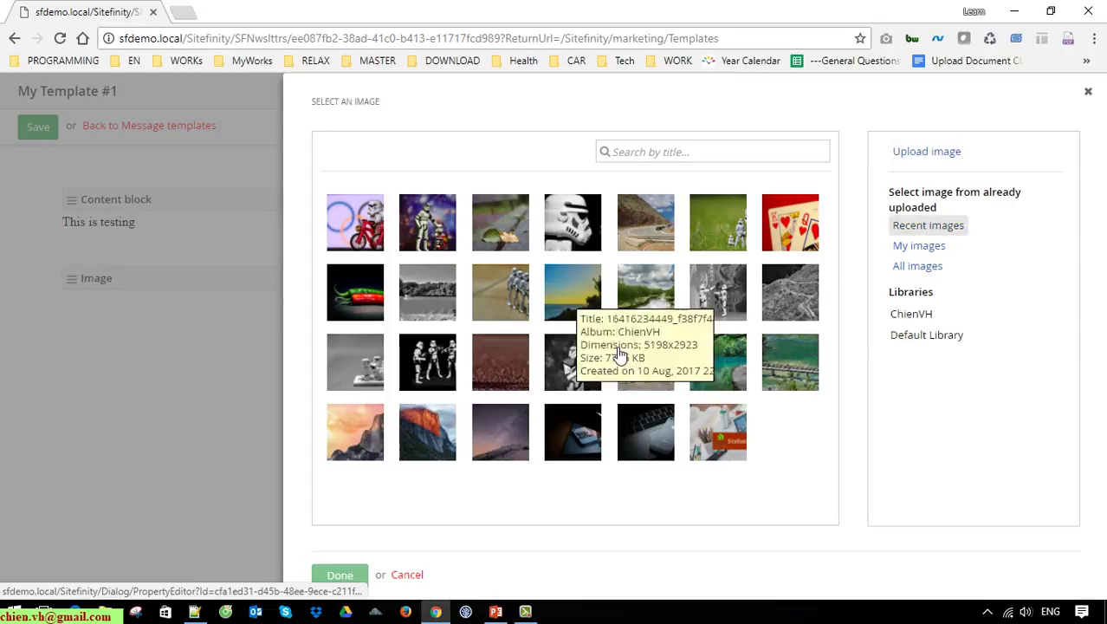
{"action": "left_click", "coordinate": [726, 452]}
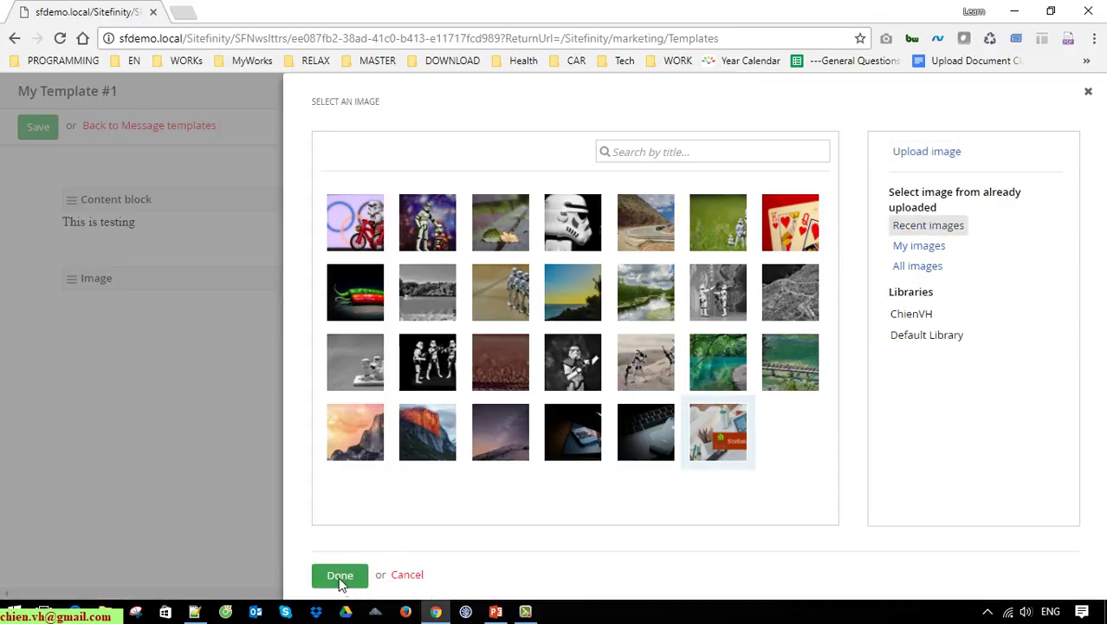
{"action": "left_click", "coordinate": [342, 574]}
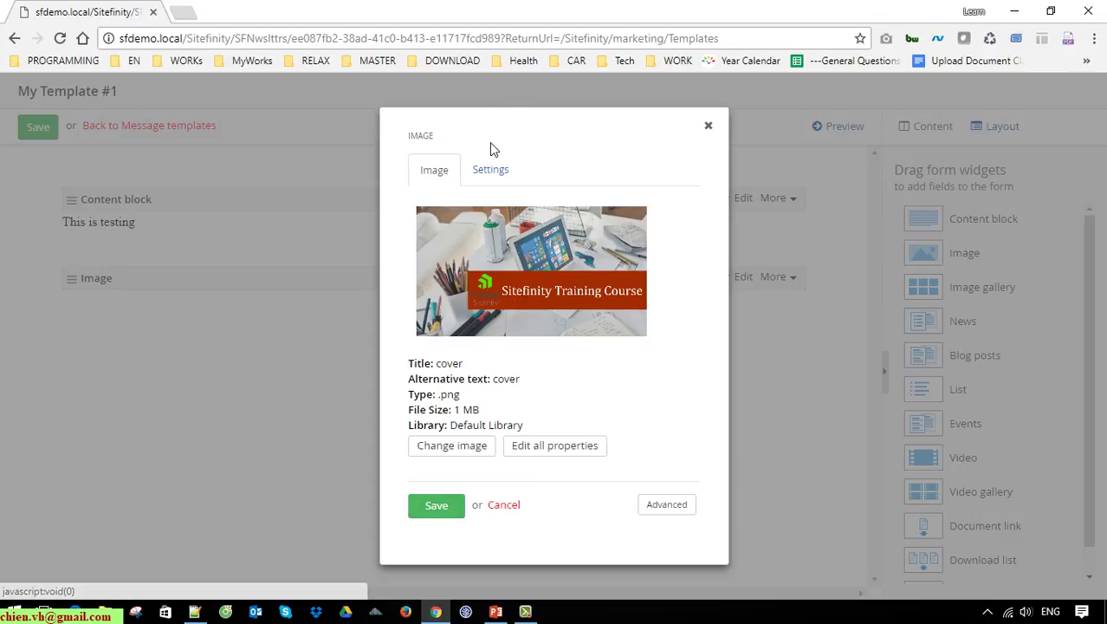
Step: Set the image size to Medium 240x300 and save the template
{"action": "left_click", "coordinate": [492, 172]}
{"action": "left_click", "coordinate": [621, 226]}
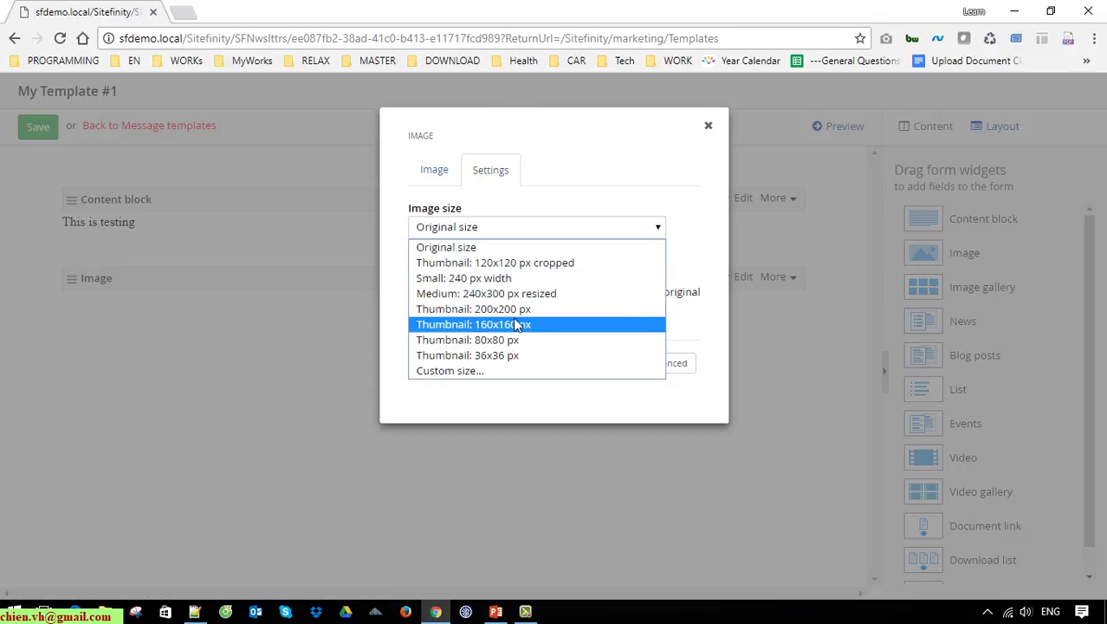
{"action": "left_click", "coordinate": [524, 309]}
{"action": "left_click", "coordinate": [598, 227]}
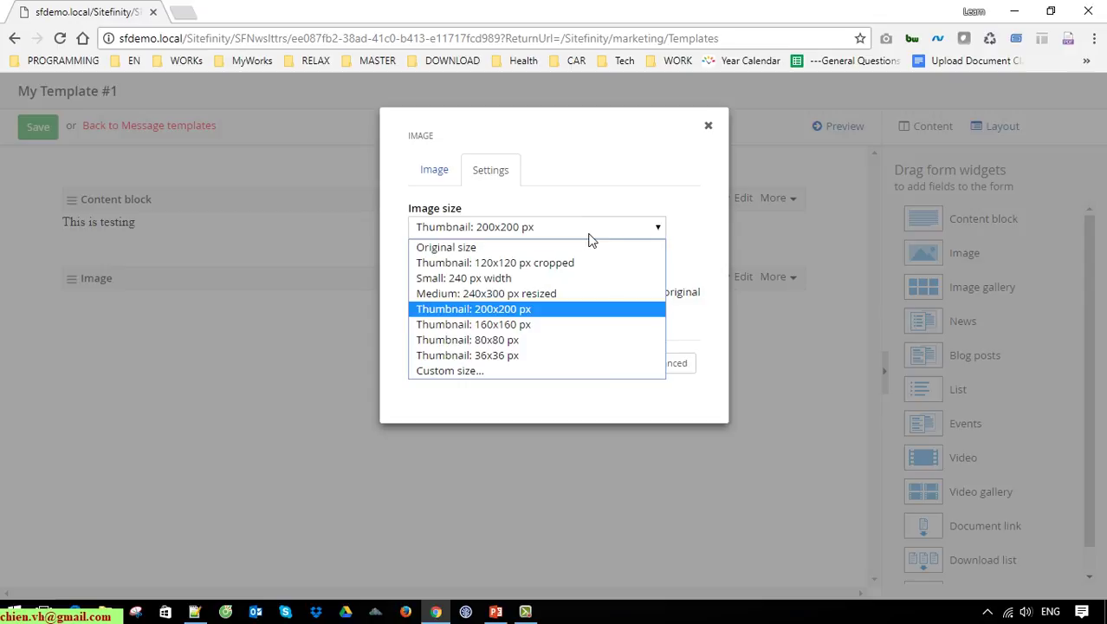
{"action": "left_click", "coordinate": [548, 295]}
{"action": "left_click", "coordinate": [436, 378]}
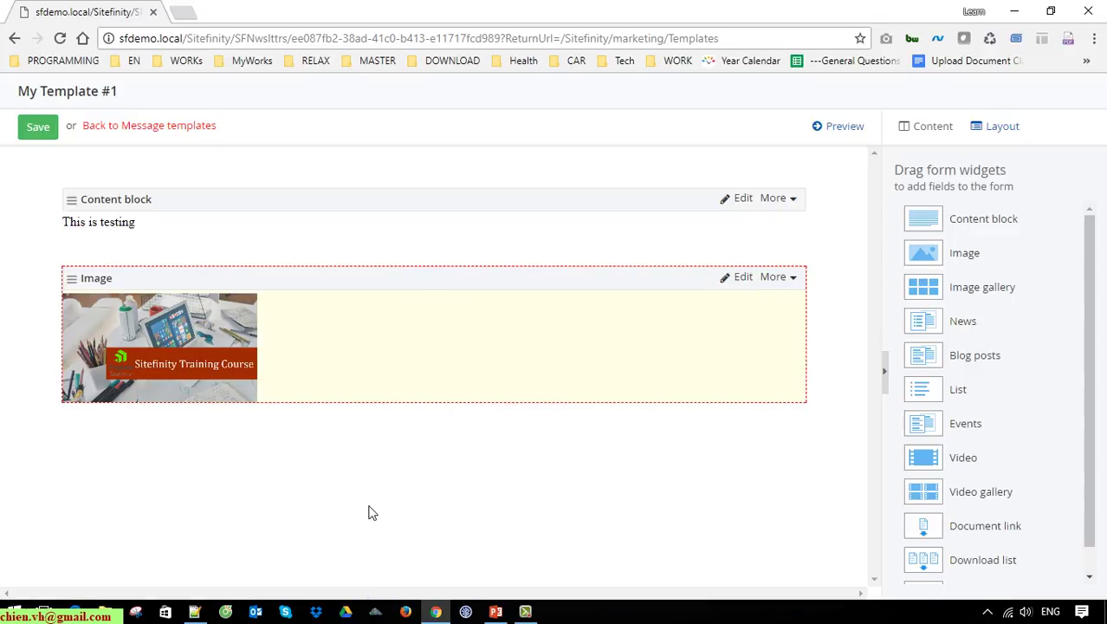
{"action": "left_click", "coordinate": [50, 129]}
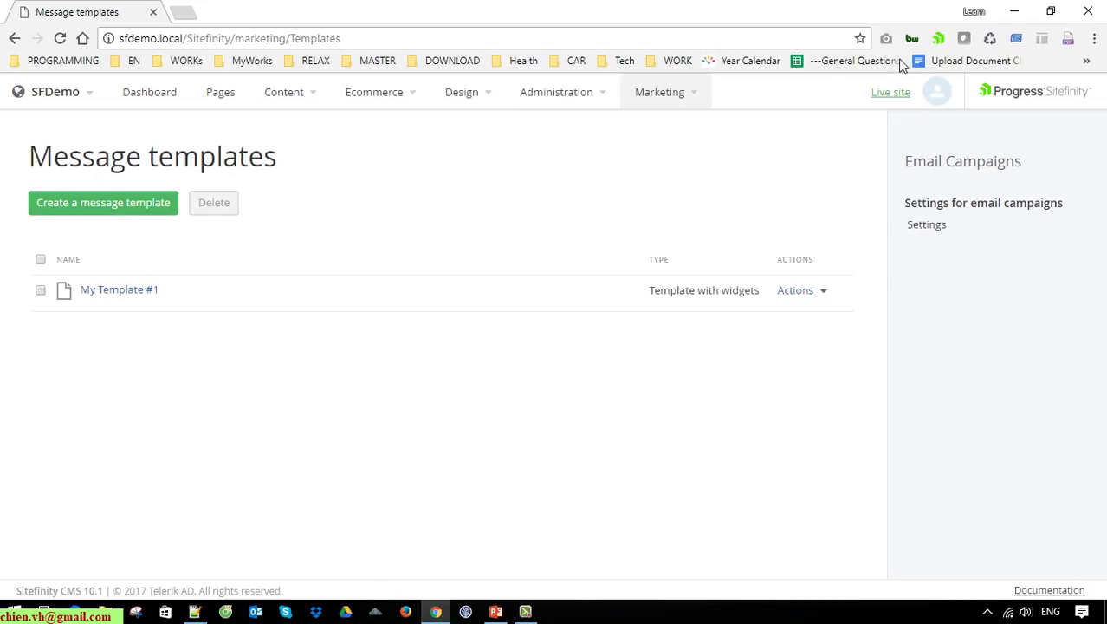
Step: Open Marketing > Campaigns
{"action": "left_click", "coordinate": [700, 95]}
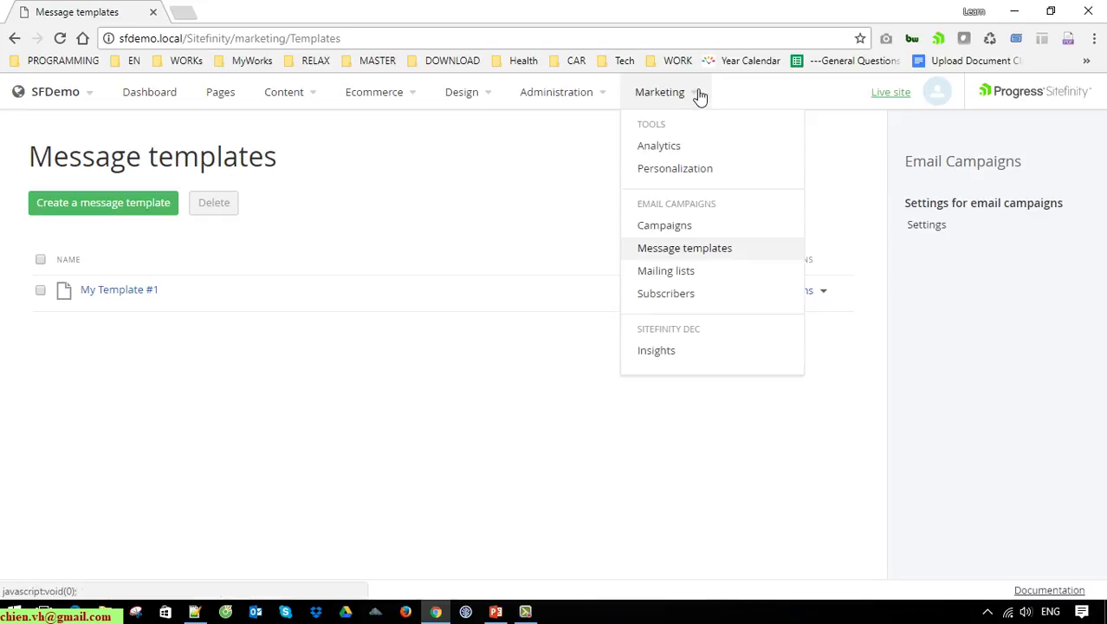
{"action": "left_click", "coordinate": [680, 235]}
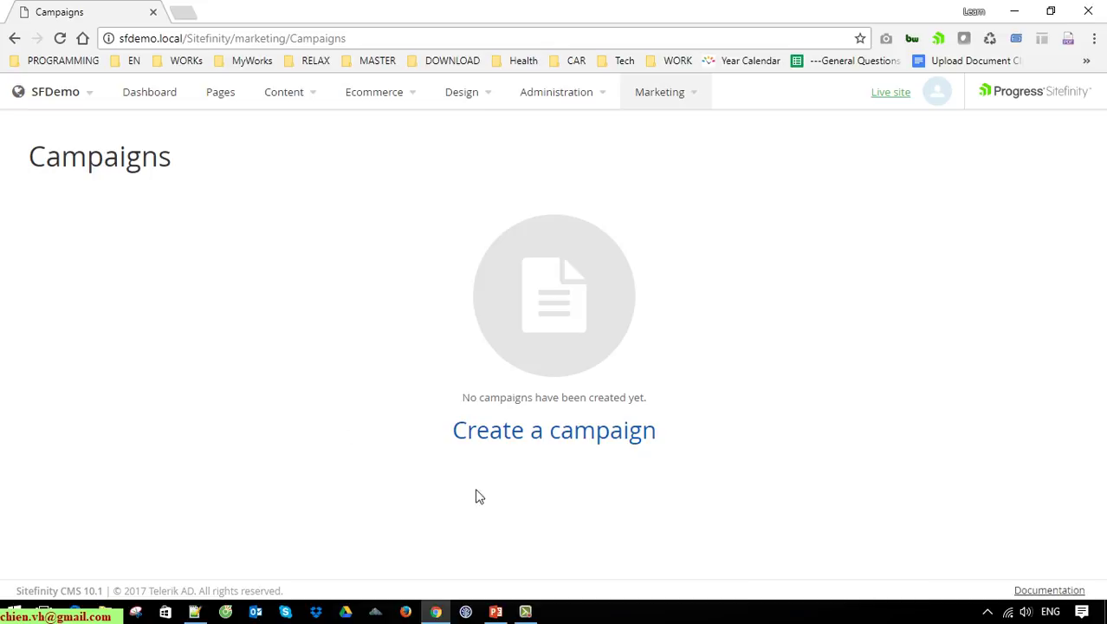
Step: Name the new campaign 'Year End Promotion' and base it on the My Template #1 template
{"action": "left_click", "coordinate": [612, 434]}
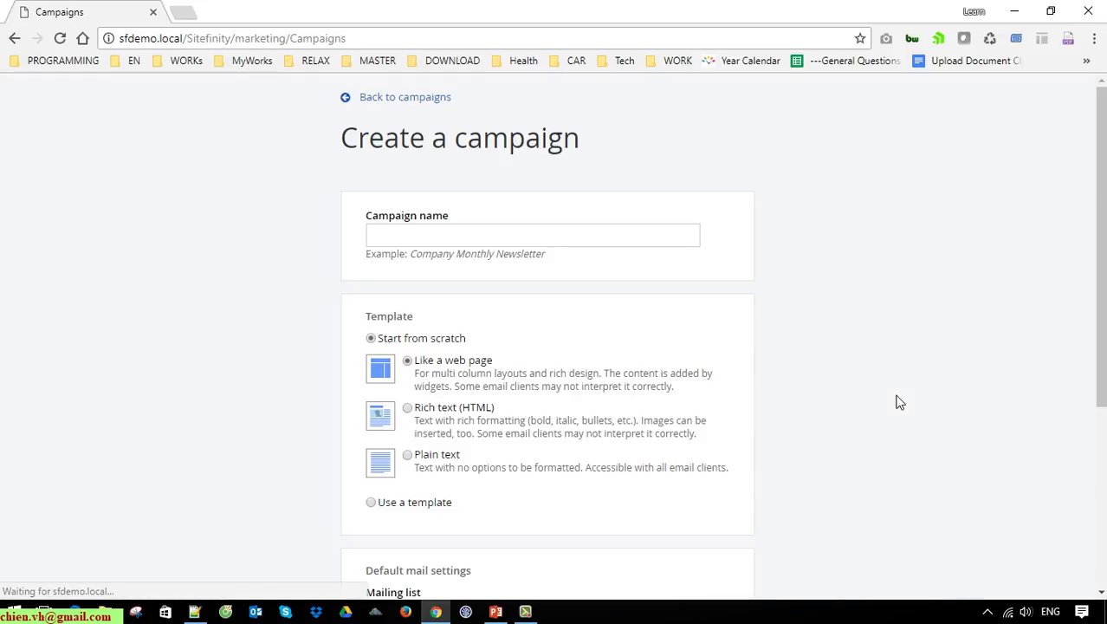
{"action": "left_click", "coordinate": [546, 240]}
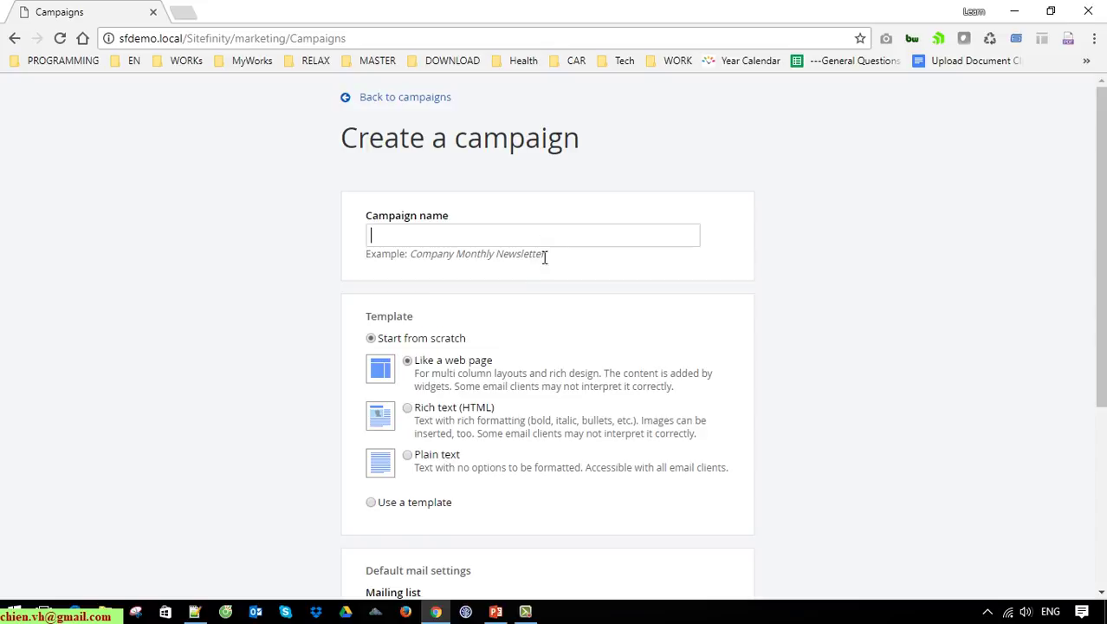
{"action": "scroll", "coordinate": [539, 260], "scroll_direction": "down", "scroll_amount": 2}
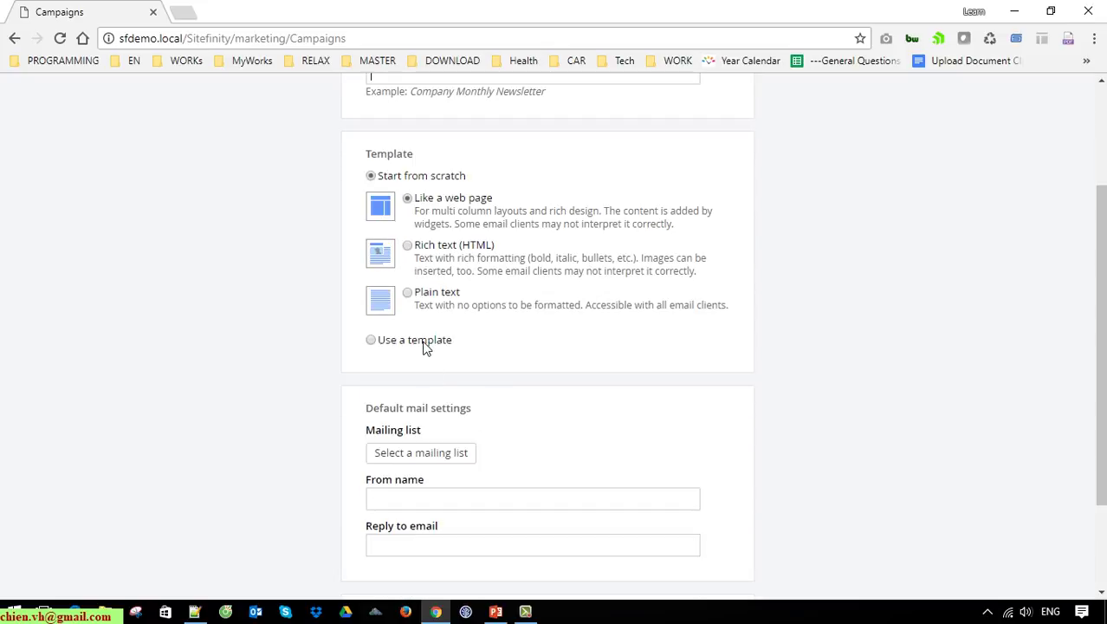
{"action": "scroll", "coordinate": [390, 364], "scroll_direction": "up", "scroll_amount": 2}
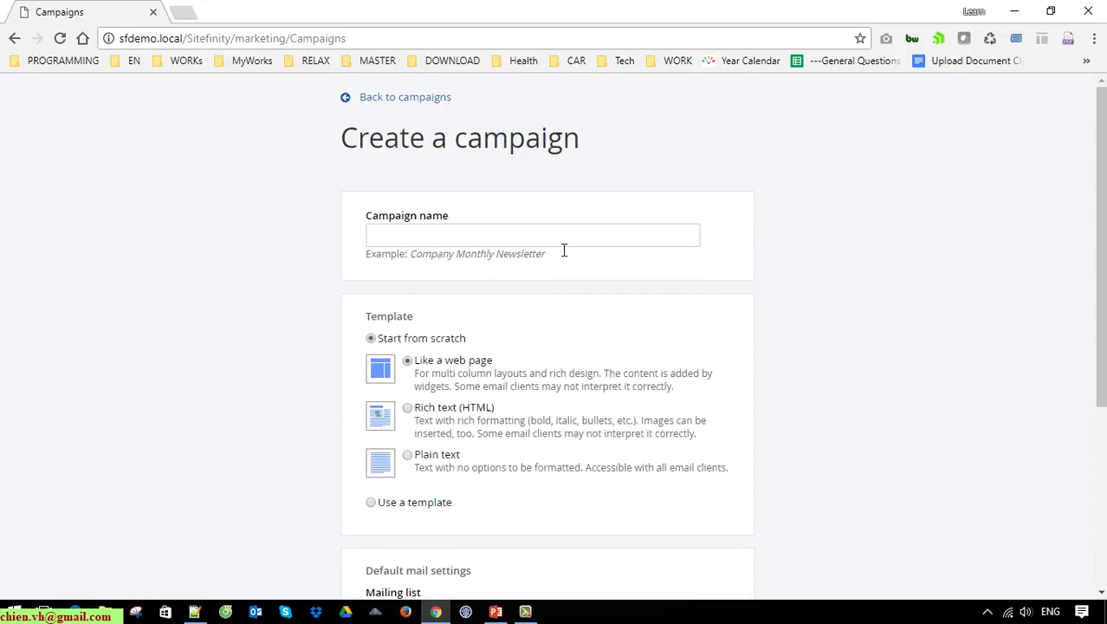
{"action": "type", "text": "ear End Promotion"}
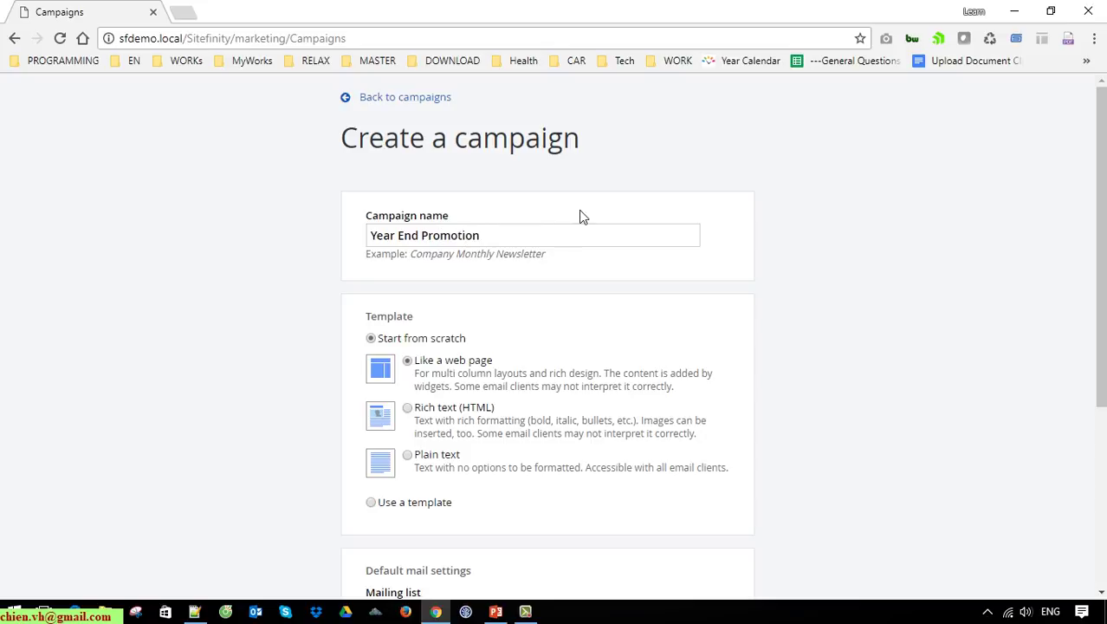
{"action": "scroll", "coordinate": [879, 352], "scroll_direction": "down", "scroll_amount": 1}
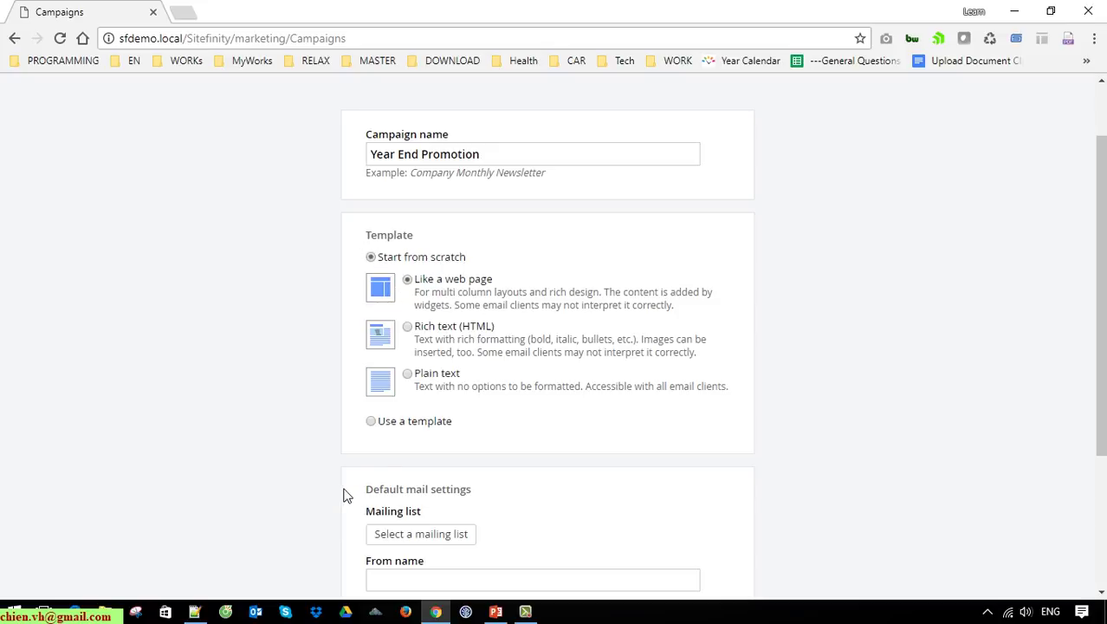
{"action": "left_click", "coordinate": [372, 422]}
{"action": "scroll", "coordinate": [424, 442], "scroll_direction": "down", "scroll_amount": 2}
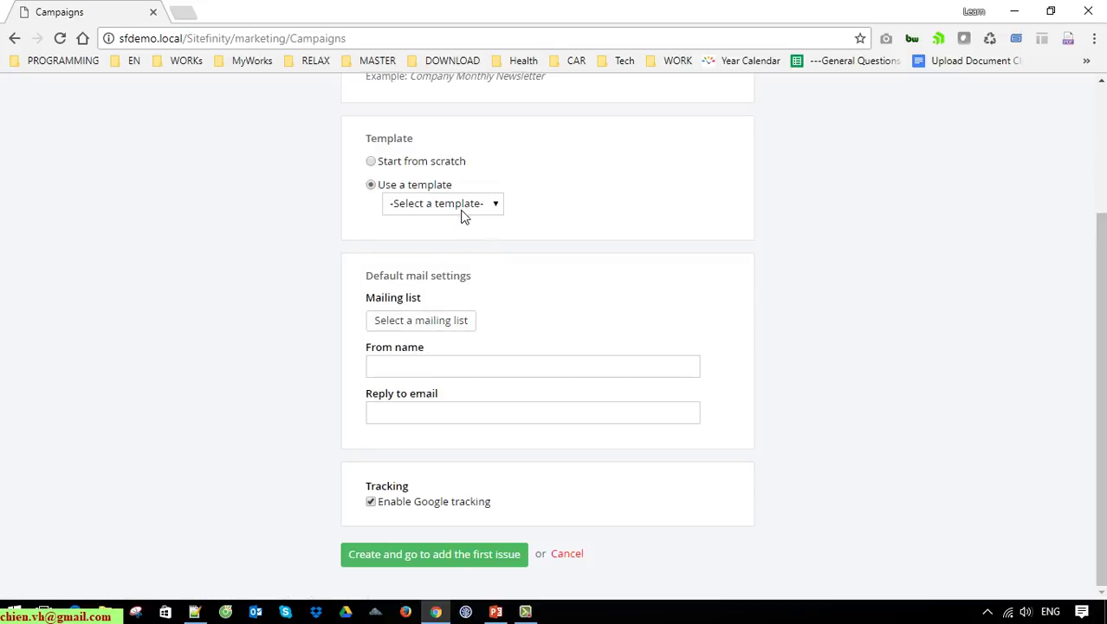
{"action": "left_click", "coordinate": [461, 208]}
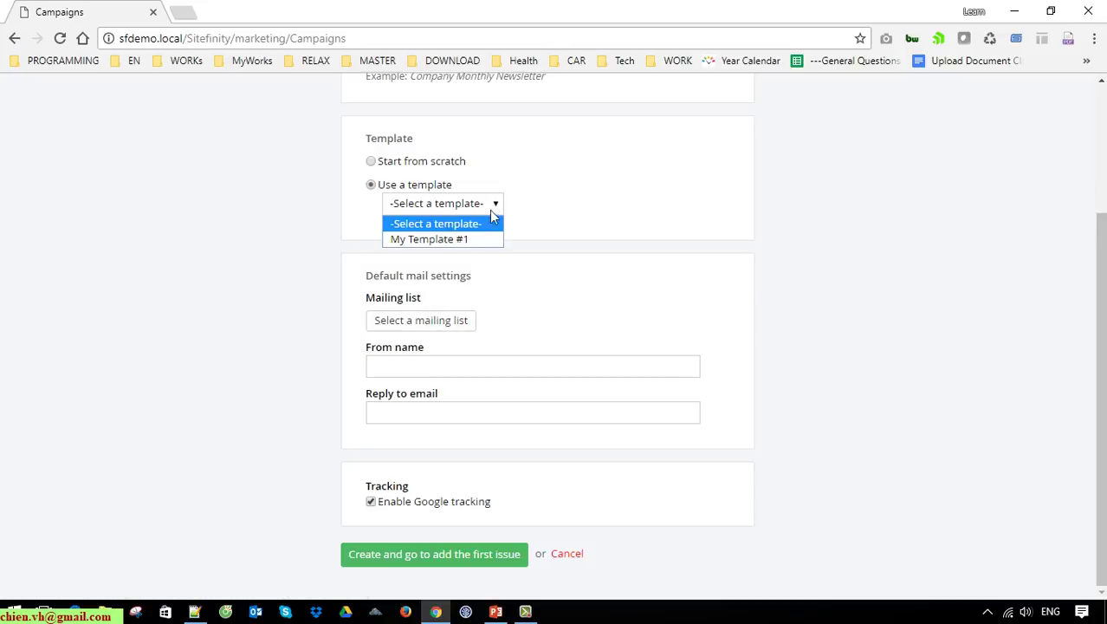
{"action": "left_click", "coordinate": [451, 240]}
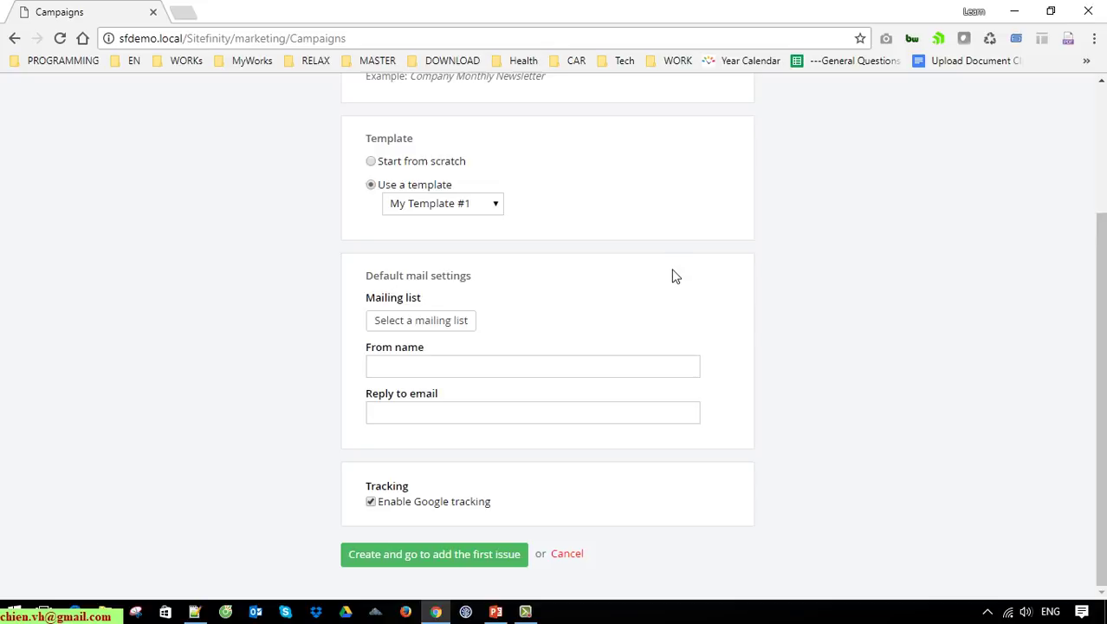
Step: Choose the only available mailing list for the Year End Promotion campaign
{"action": "left_click", "coordinate": [454, 322]}
{"action": "scroll", "coordinate": [792, 350], "scroll_direction": "down", "scroll_amount": 2}
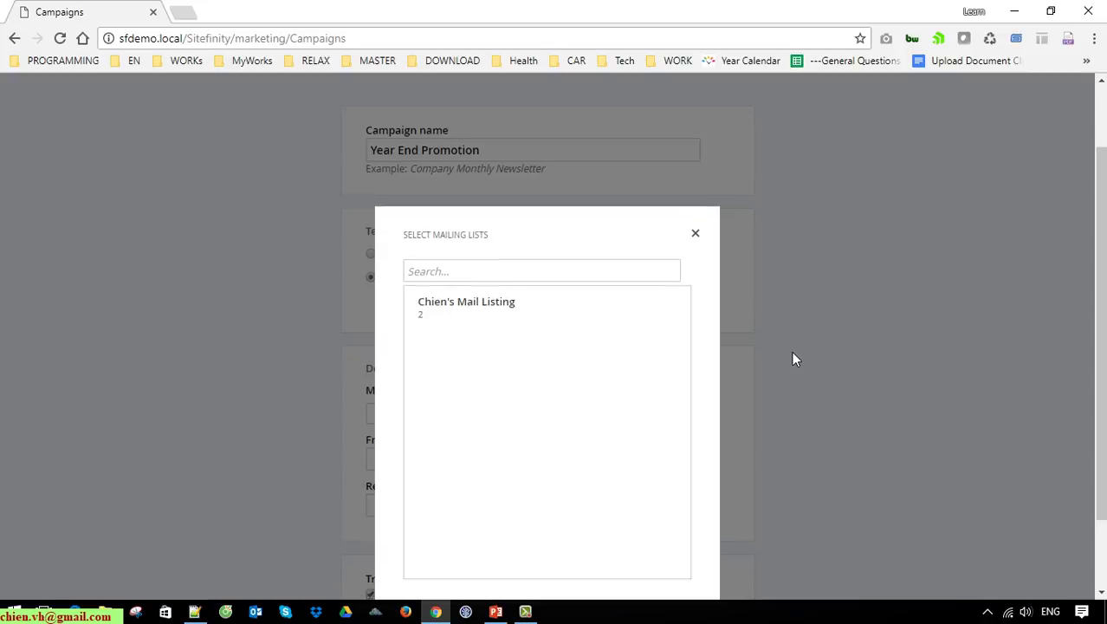
{"action": "left_click", "coordinate": [477, 227]}
{"action": "left_click", "coordinate": [447, 551]}
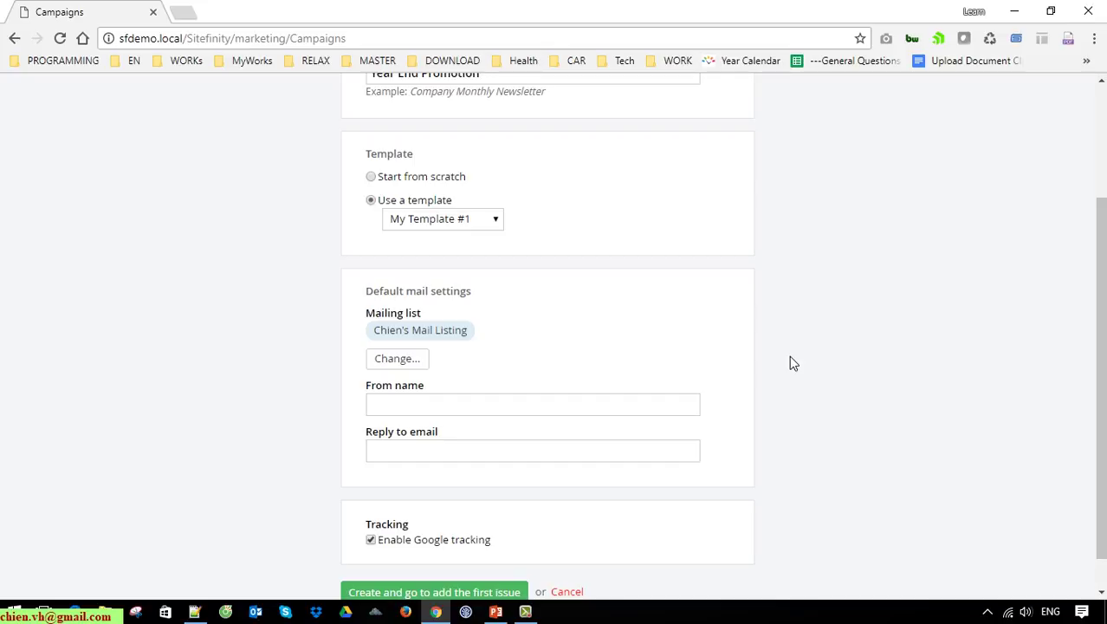
Step: Enter the sender's company name and the autofilled reply-to address, then create the campaign
{"action": "left_click", "coordinate": [549, 406]}
{"action": "scroll", "coordinate": [552, 406], "scroll_direction": "down", "scroll_amount": 1}
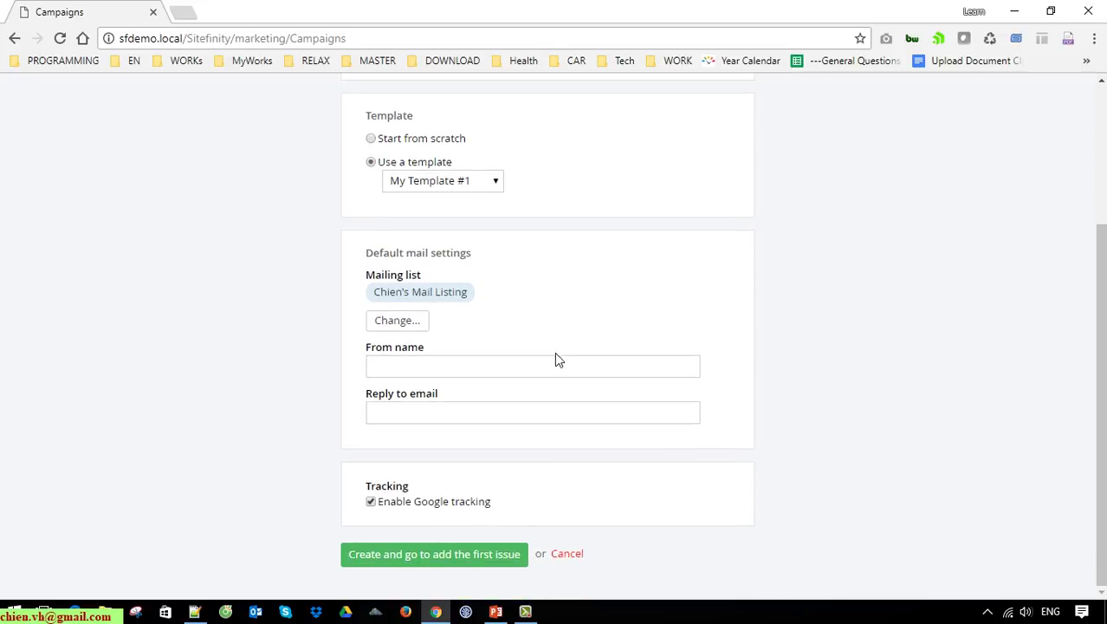
{"action": "type", "text": "Chien's COm"}
{"action": "type", "text": "COmp"}
{"action": "key", "text": "BackSpace"}
{"action": "key", "text": "BackSpace"}
{"action": "type", "text": "ompany"}
{"action": "key", "text": "Tab"}
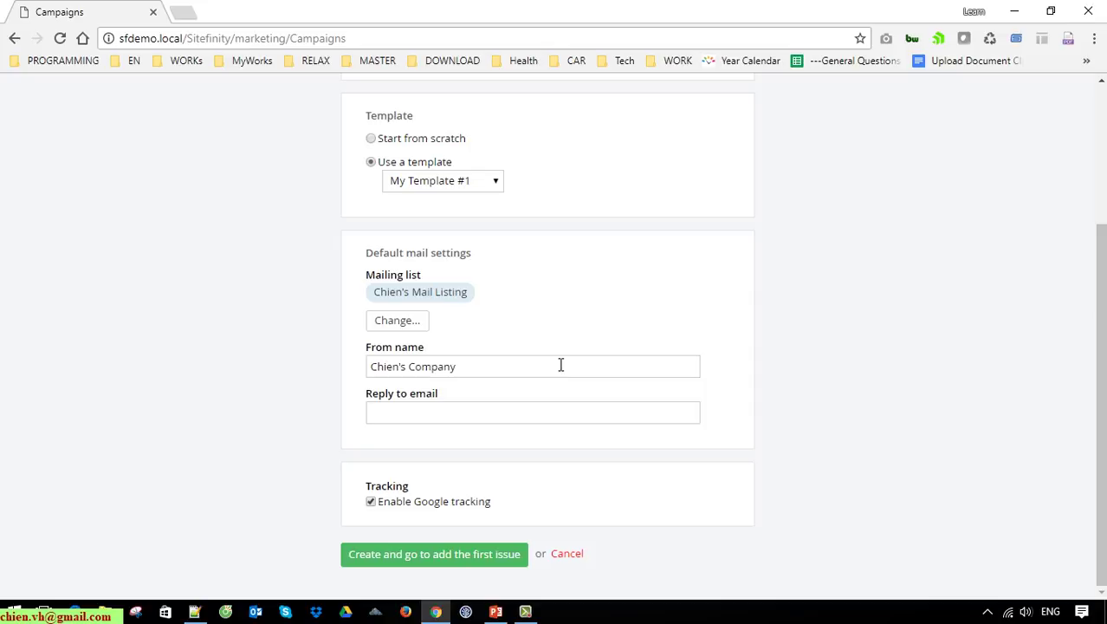
{"action": "type", "text": "chien"}
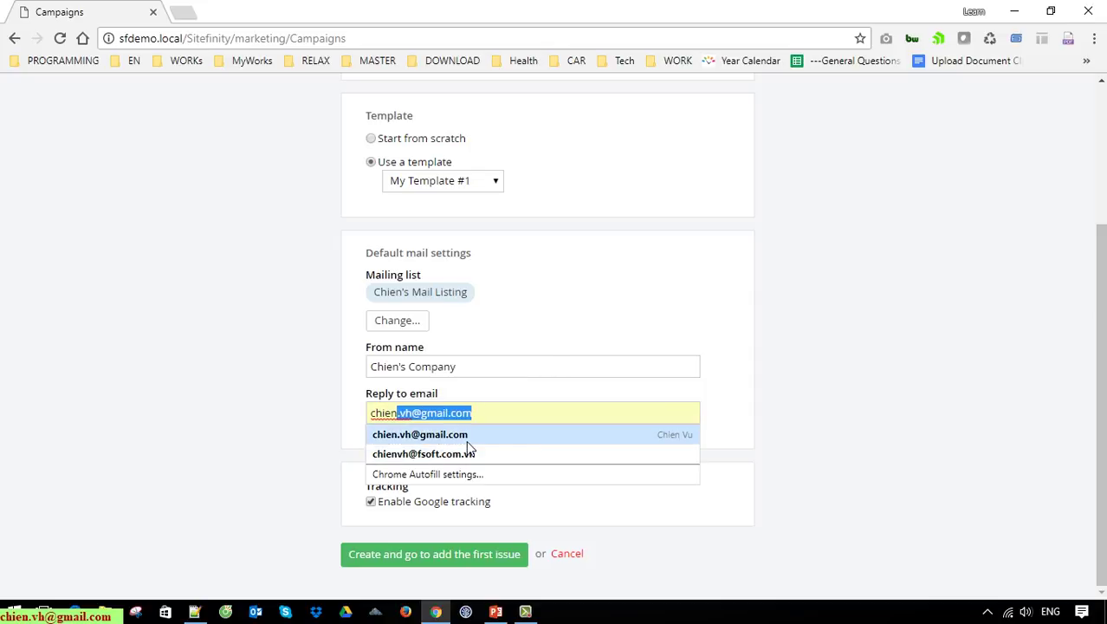
{"action": "left_click", "coordinate": [466, 437]}
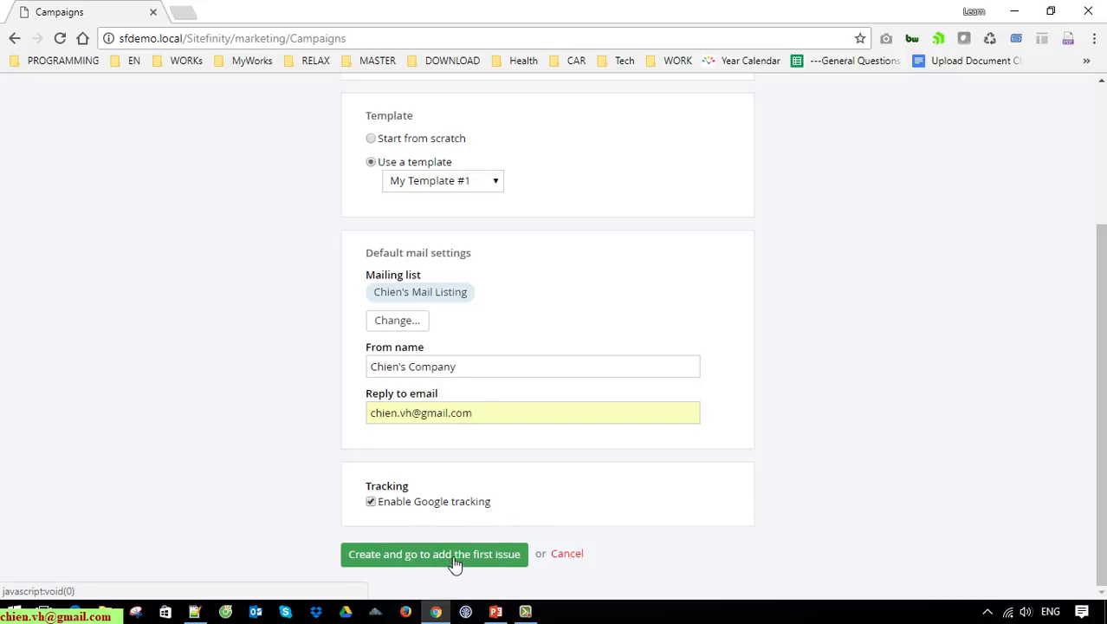
{"action": "left_click", "coordinate": [508, 562]}
Step: Name the issue 'Test' with message subject 'Testing Email Only' and continue to content
{"action": "left_click", "coordinate": [525, 274]}
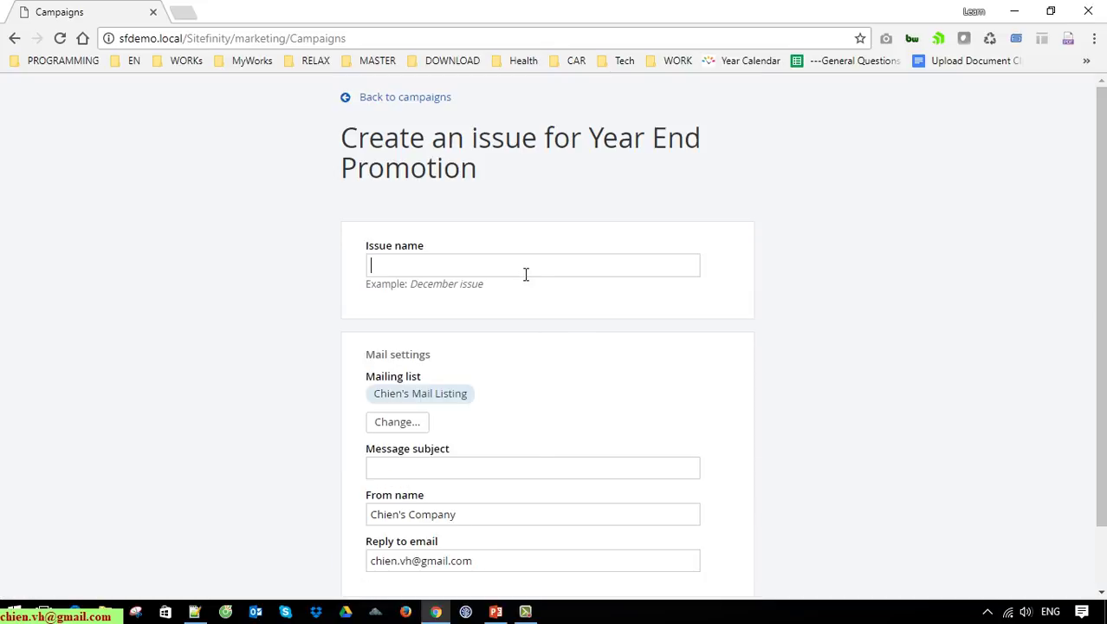
{"action": "type", "text": "Test"}
{"action": "scroll", "coordinate": [490, 412], "scroll_direction": "down", "scroll_amount": 1}
{"action": "left_click", "coordinate": [463, 400]}
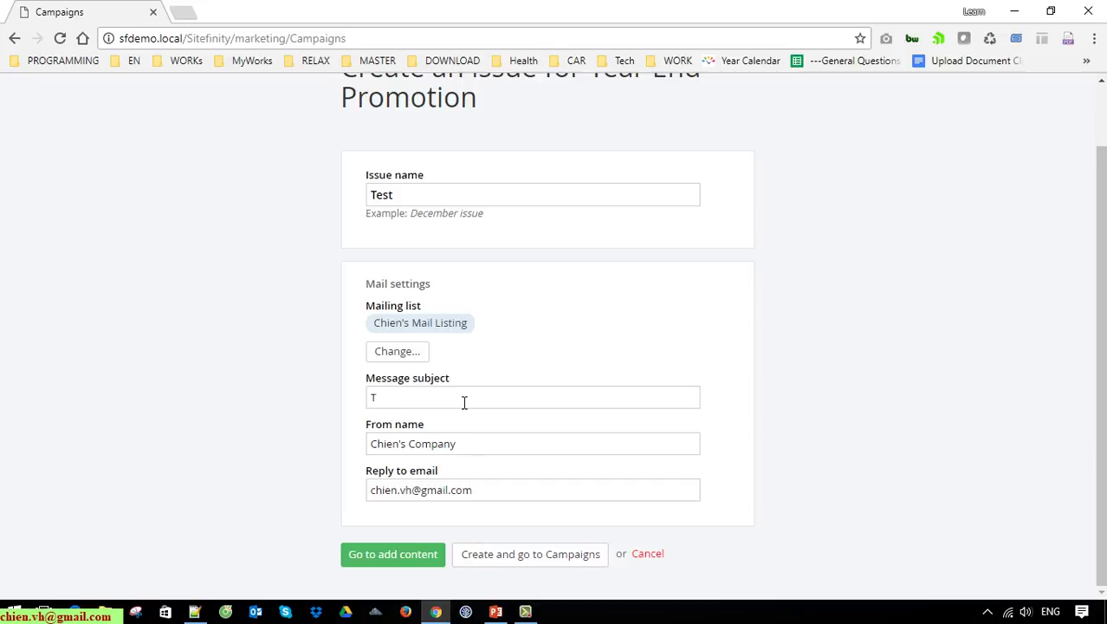
{"action": "type", "text": "ting Email Only"}
{"action": "left_click", "coordinate": [425, 560]}
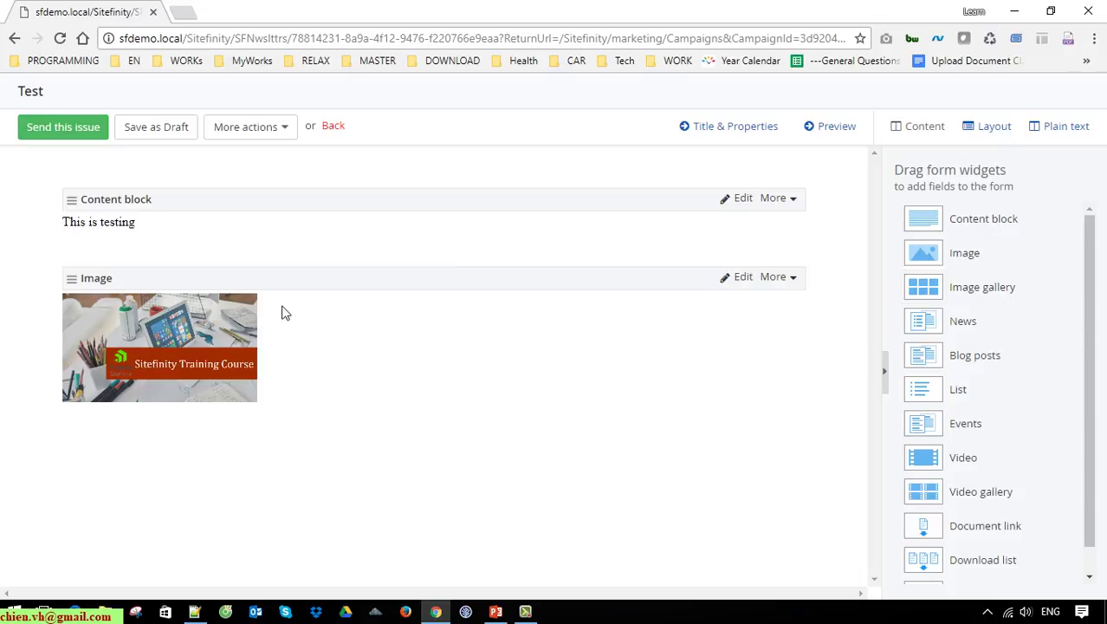
Step: Add a sample text line mentioning the user's name below 'This is testing' and save
{"action": "left_click", "coordinate": [743, 199]}
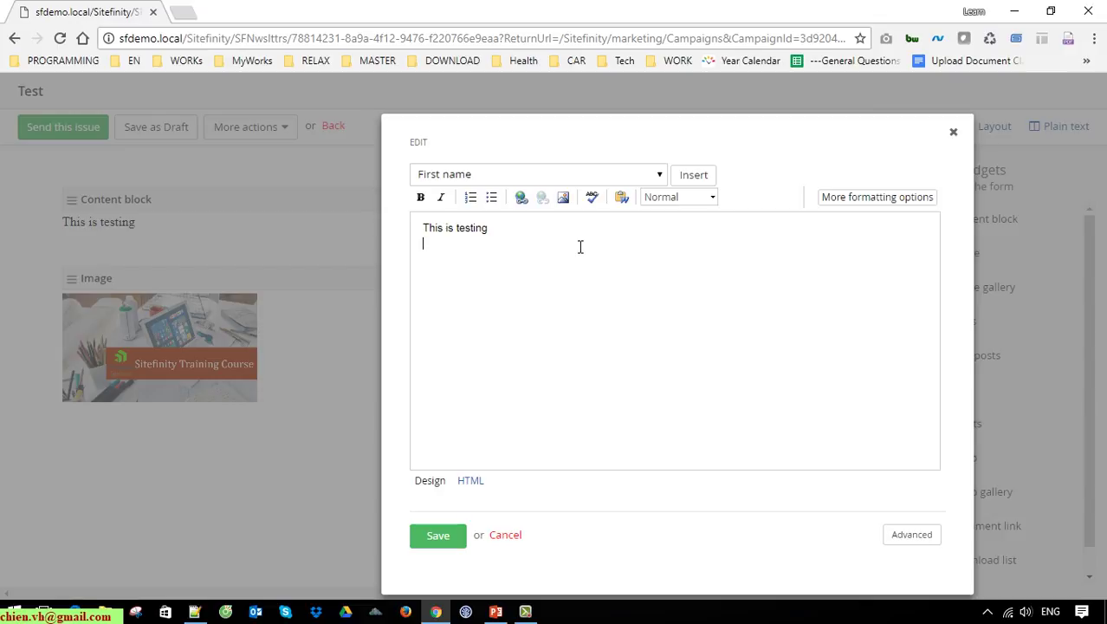
{"action": "type", "text": "Chien VH is typing, bla bla!!!"}
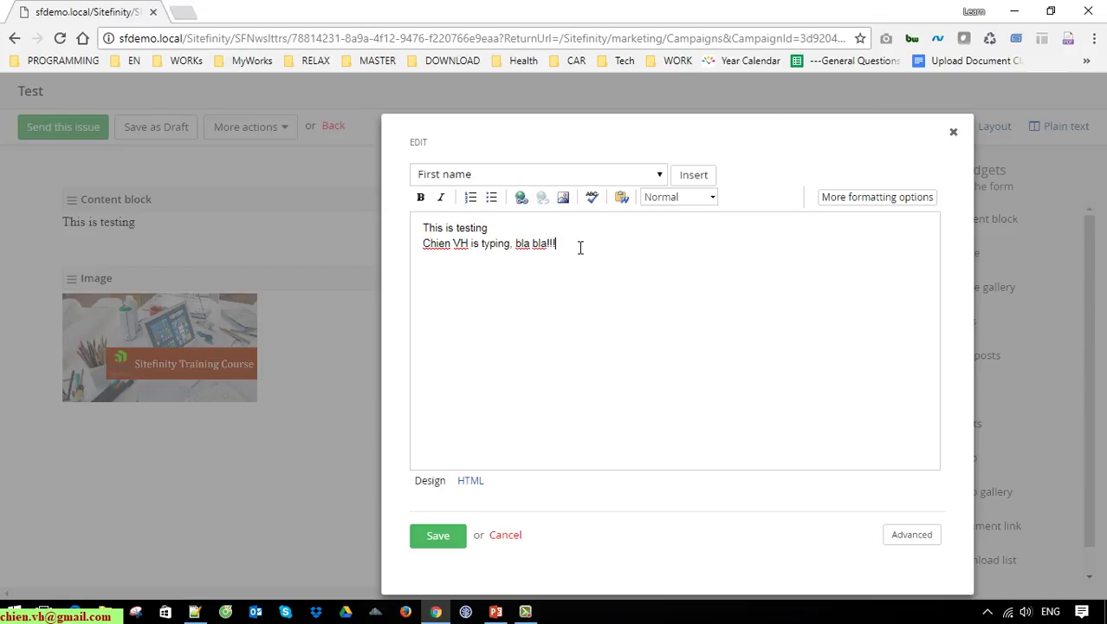
{"action": "left_click", "coordinate": [454, 537]}
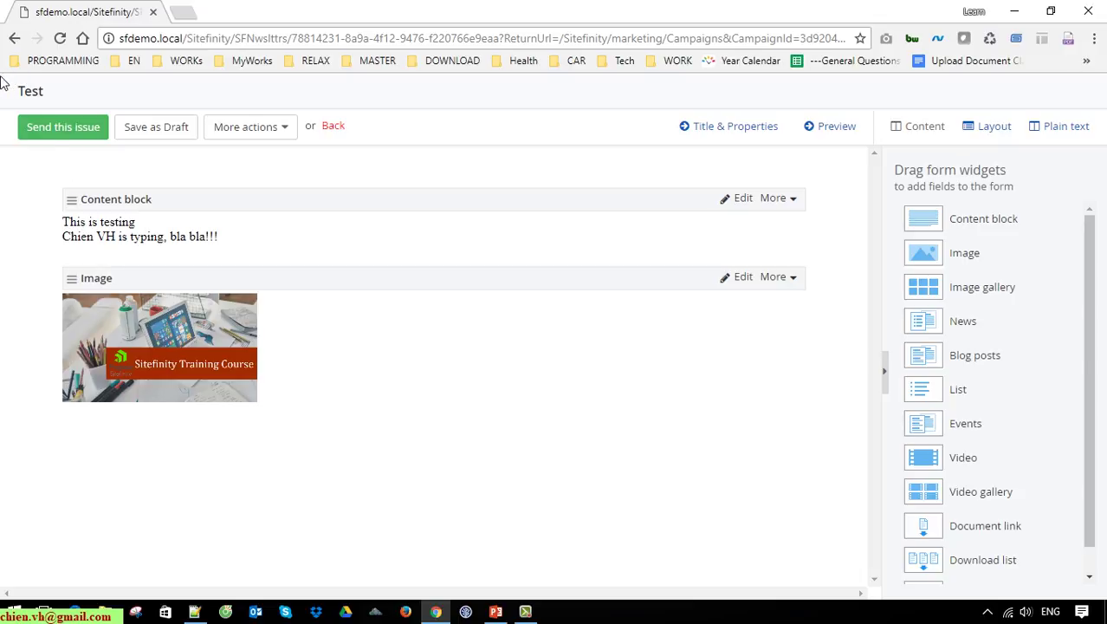
{"action": "left_click", "coordinate": [82, 128]}
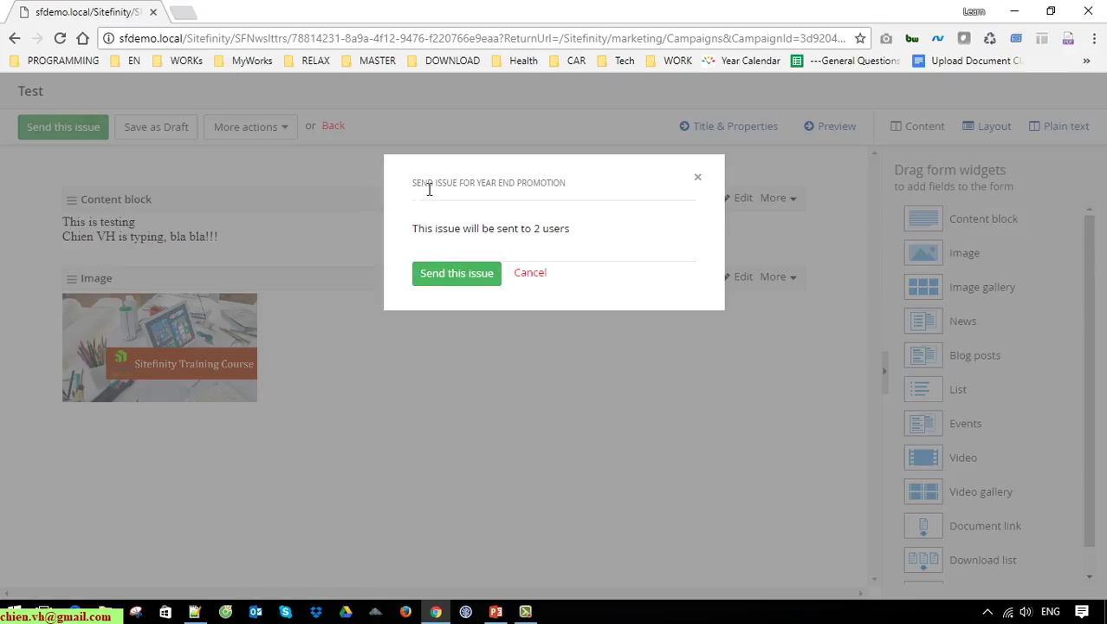
{"action": "left_click_drag", "start_coordinate": [413, 181], "coordinate": [578, 184]}
{"action": "left_click", "coordinate": [591, 184]}
{"action": "left_click_drag", "start_coordinate": [535, 232], "coordinate": [579, 236]}
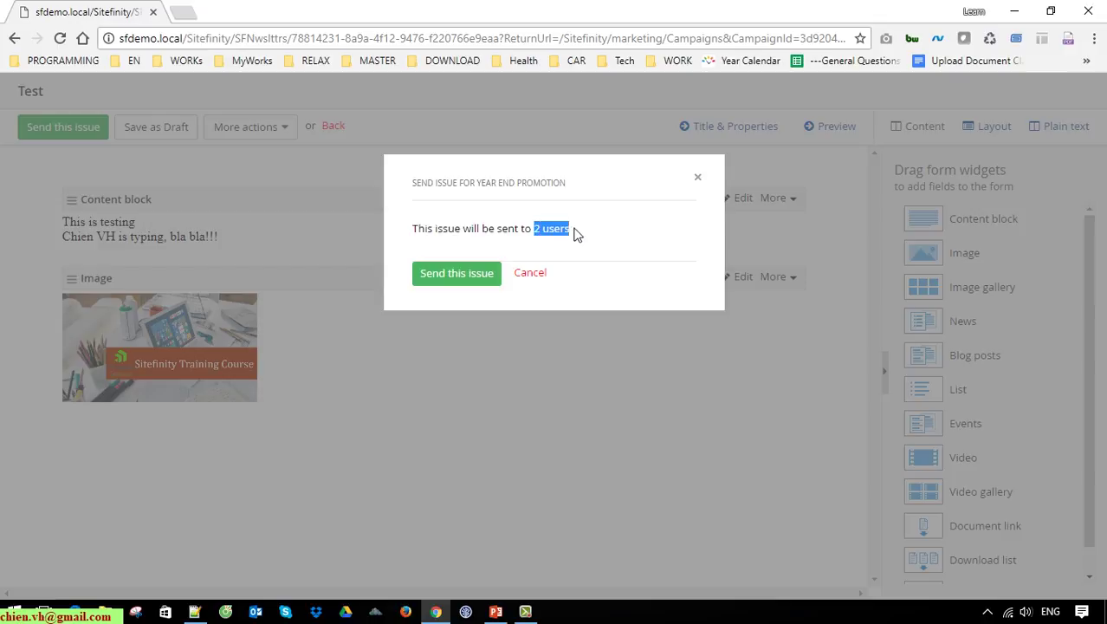
{"action": "left_click", "coordinate": [475, 278]}
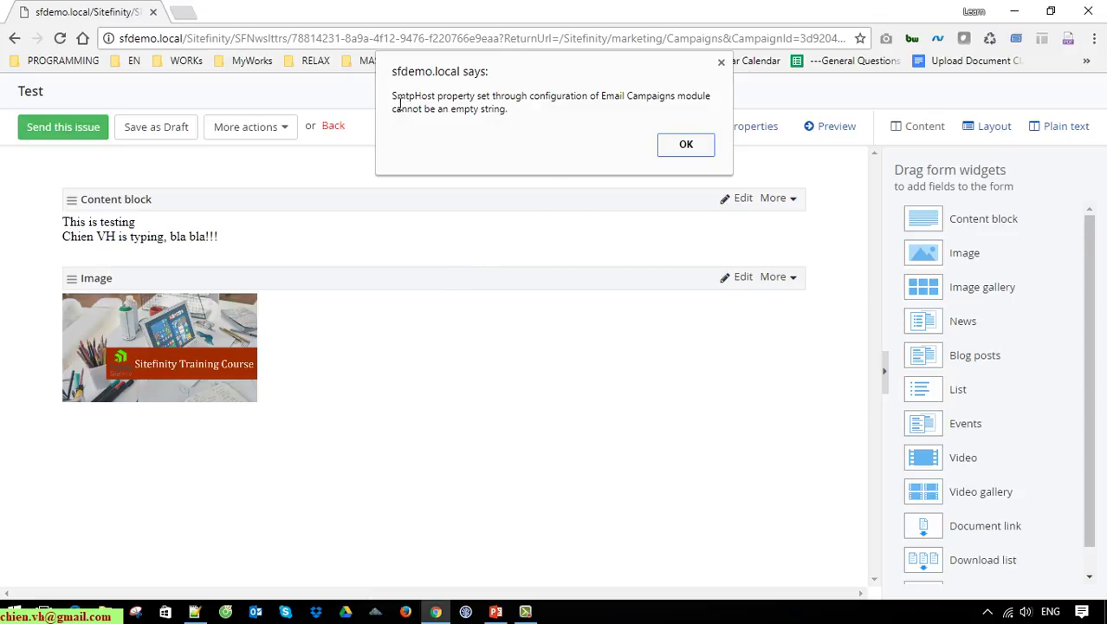
{"action": "left_click_drag", "start_coordinate": [511, 111], "coordinate": [392, 99]}
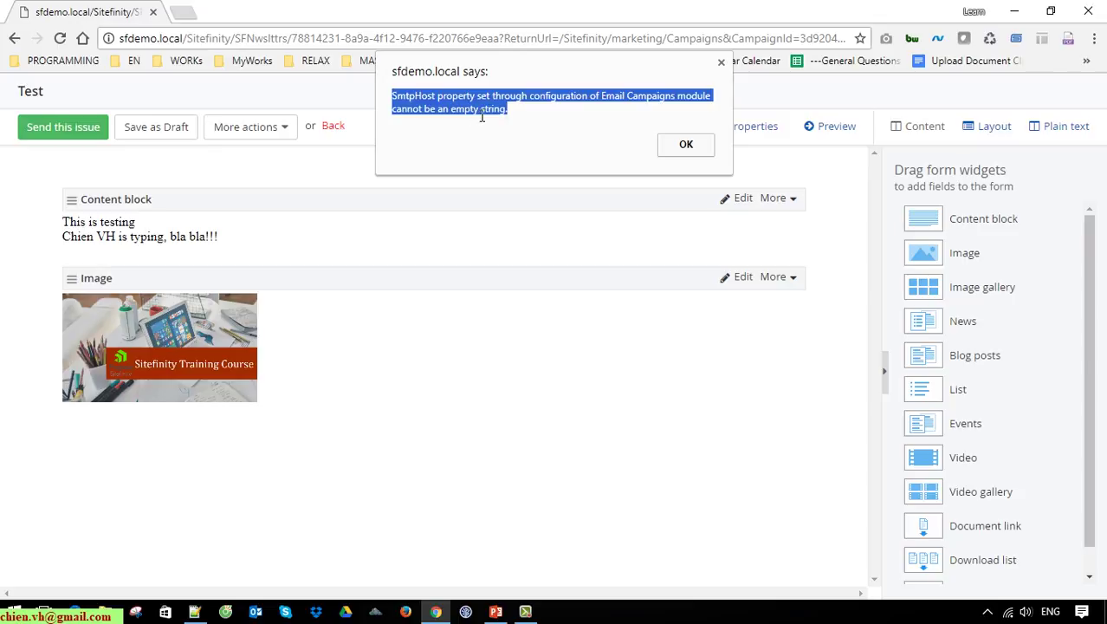
{"action": "left_click", "coordinate": [509, 111]}
{"action": "left_click_drag", "start_coordinate": [527, 114], "coordinate": [381, 100]}
{"action": "left_click", "coordinate": [537, 122]}
{"action": "left_click_drag", "start_coordinate": [529, 119], "coordinate": [391, 90]}
{"action": "left_click", "coordinate": [590, 121]}
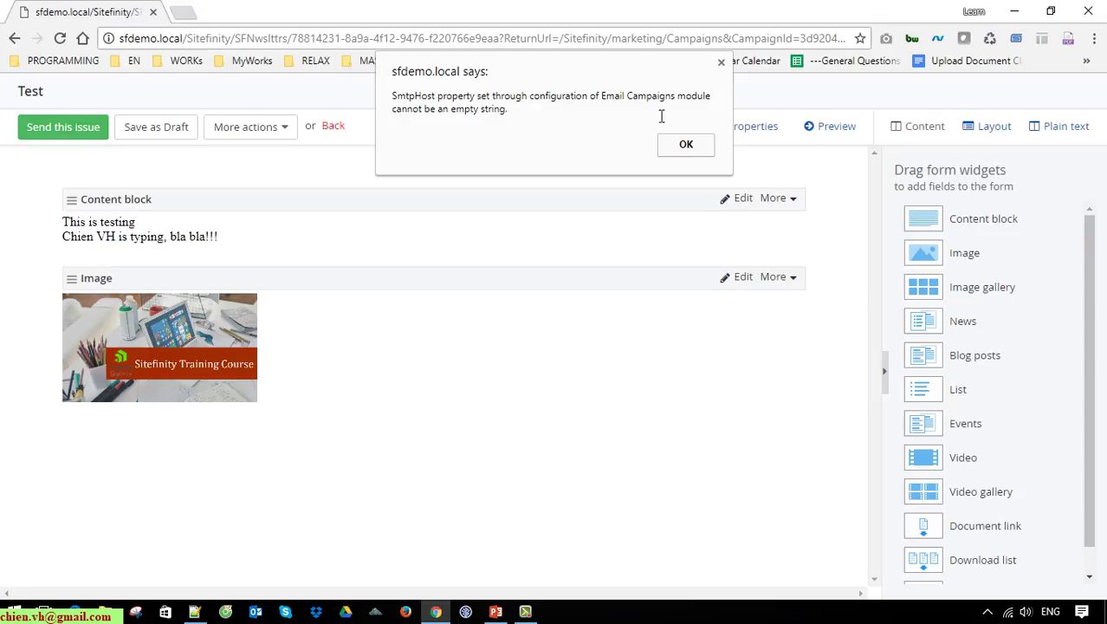
{"action": "left_click", "coordinate": [692, 147]}
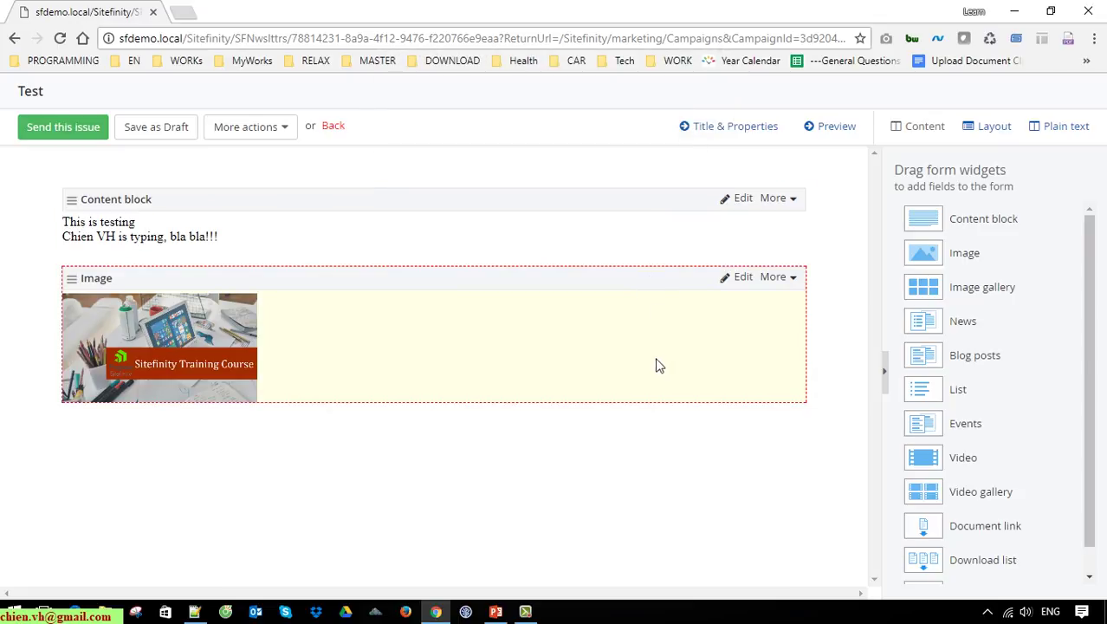
Step: Save the Test issue as a draft from the editor toolbar
{"action": "scroll", "coordinate": [1087, 363], "scroll_direction": "down", "scroll_amount": 1}
{"action": "scroll", "coordinate": [1087, 363], "scroll_direction": "up", "scroll_amount": 1}
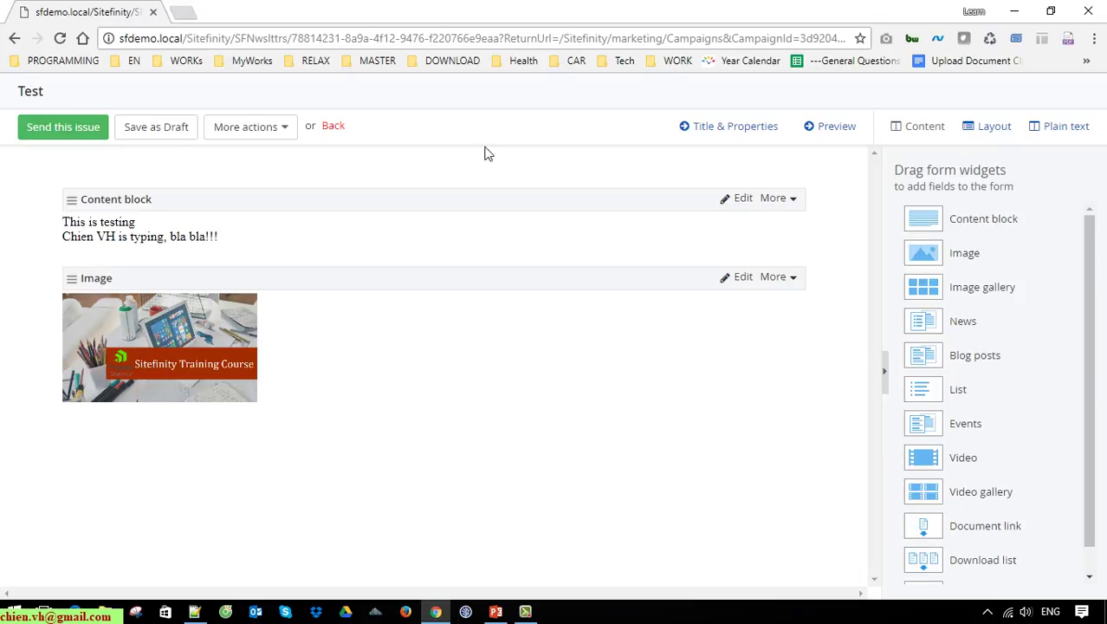
{"action": "left_click", "coordinate": [156, 129]}
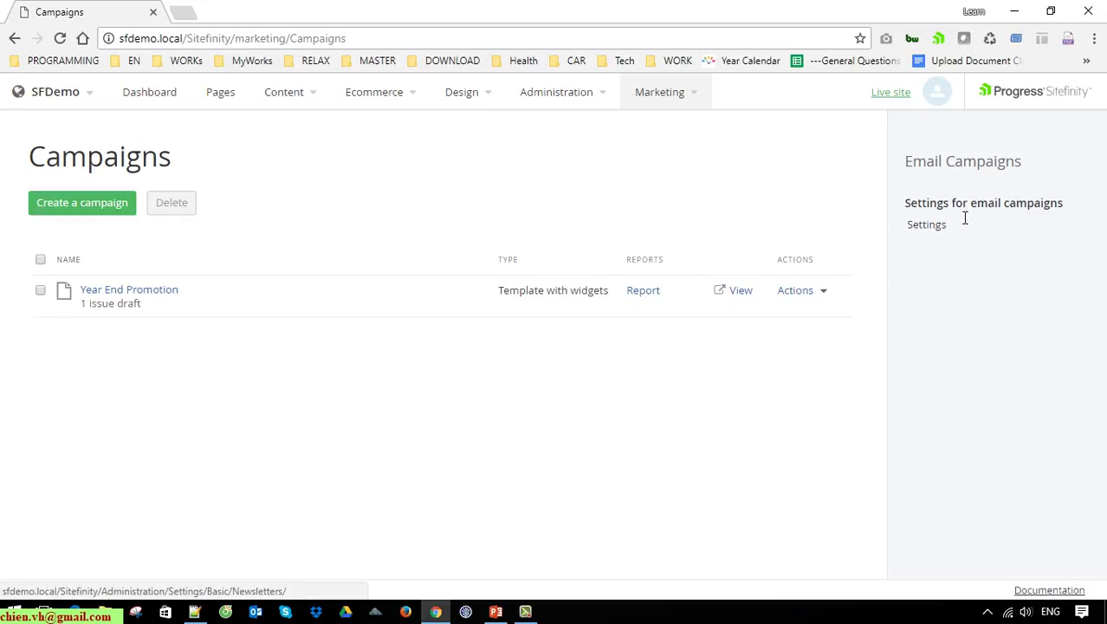
Step: In the email campaign settings, fill the test recipient address from a saved e-mail
{"action": "left_click", "coordinate": [931, 230]}
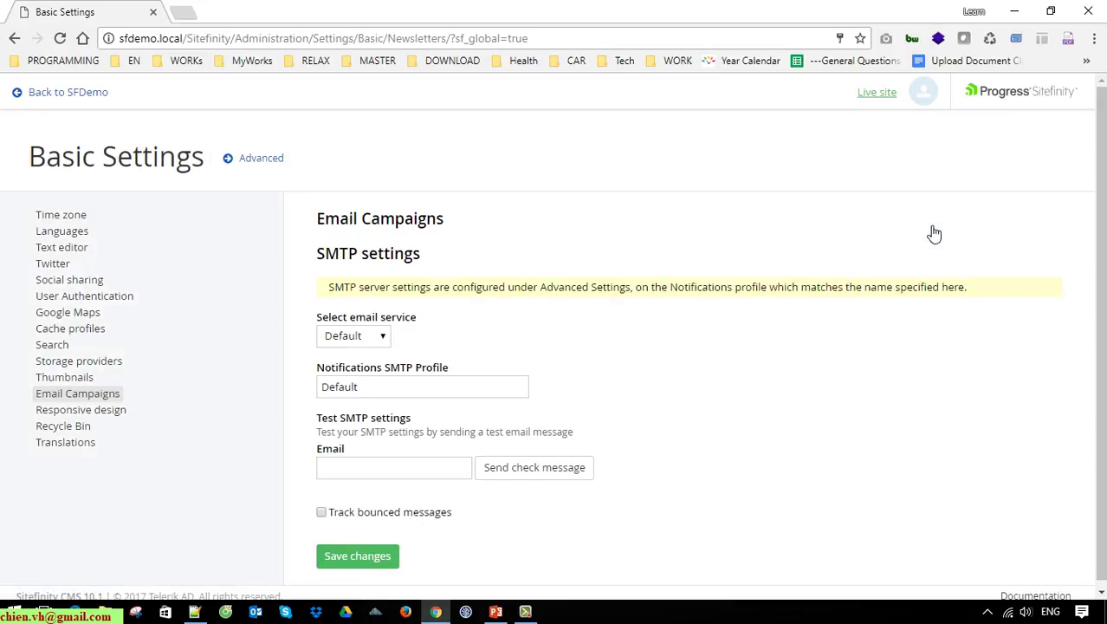
{"action": "scroll", "coordinate": [468, 457], "scroll_direction": "down", "scroll_amount": 1}
{"action": "scroll", "coordinate": [459, 450], "scroll_direction": "down", "scroll_amount": 1}
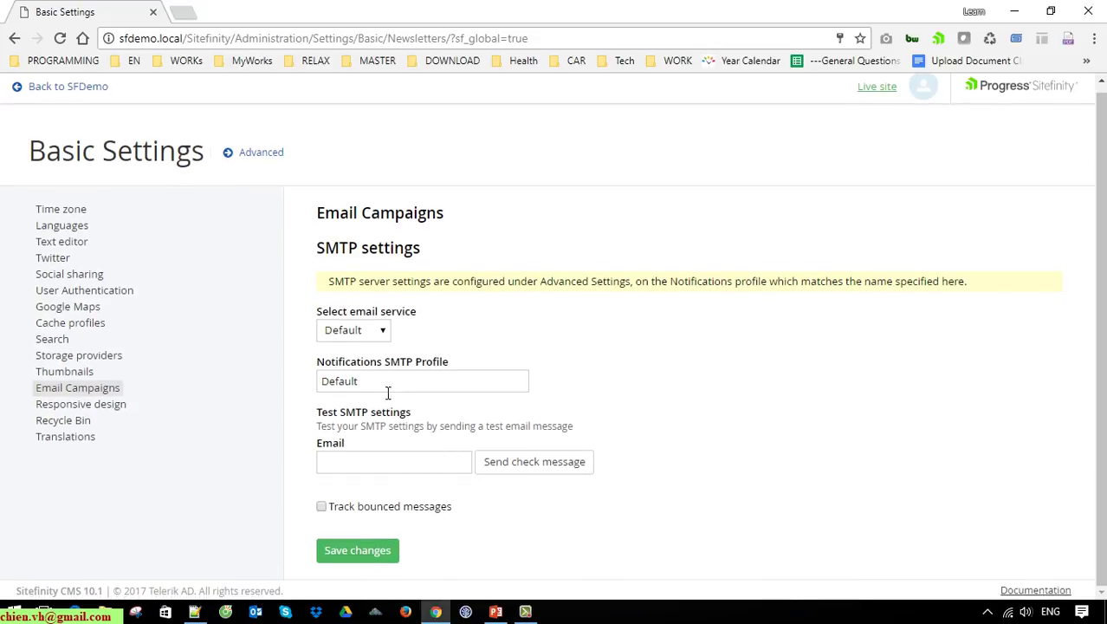
{"action": "left_click", "coordinate": [375, 468]}
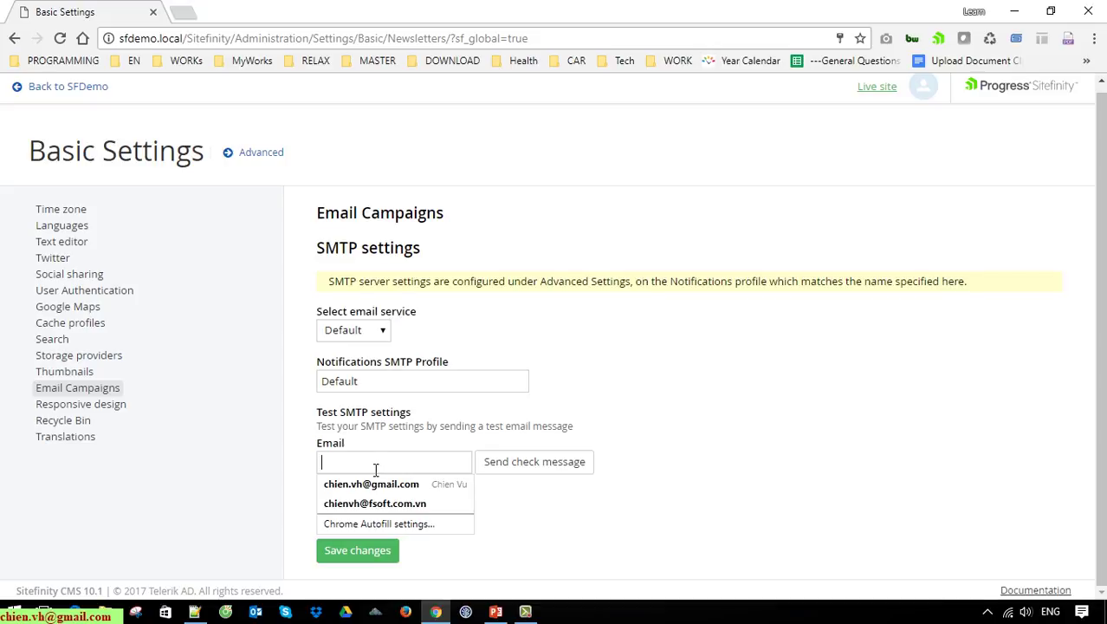
{"action": "key", "text": "Escape"}
{"action": "left_click", "coordinate": [400, 470]}
{"action": "left_click", "coordinate": [411, 483]}
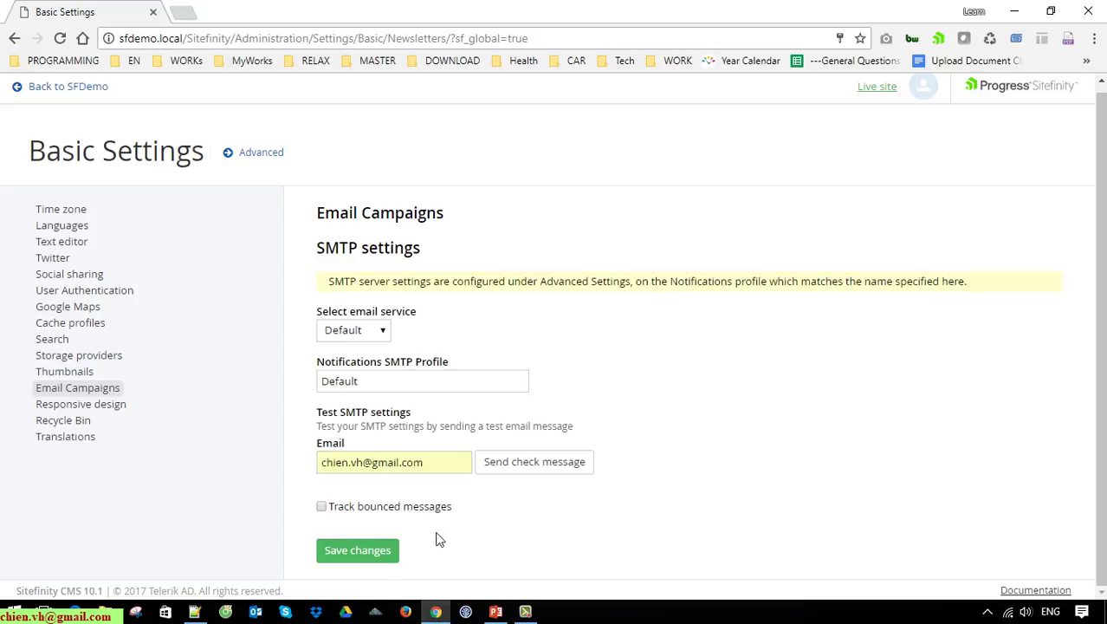
Step: Turn on bounce tracking with POP3 host smtp.gmail.com and port 587
{"action": "left_click", "coordinate": [322, 508]}
{"action": "scroll", "coordinate": [324, 511], "scroll_direction": "down", "scroll_amount": 2}
{"action": "left_click", "coordinate": [407, 397]}
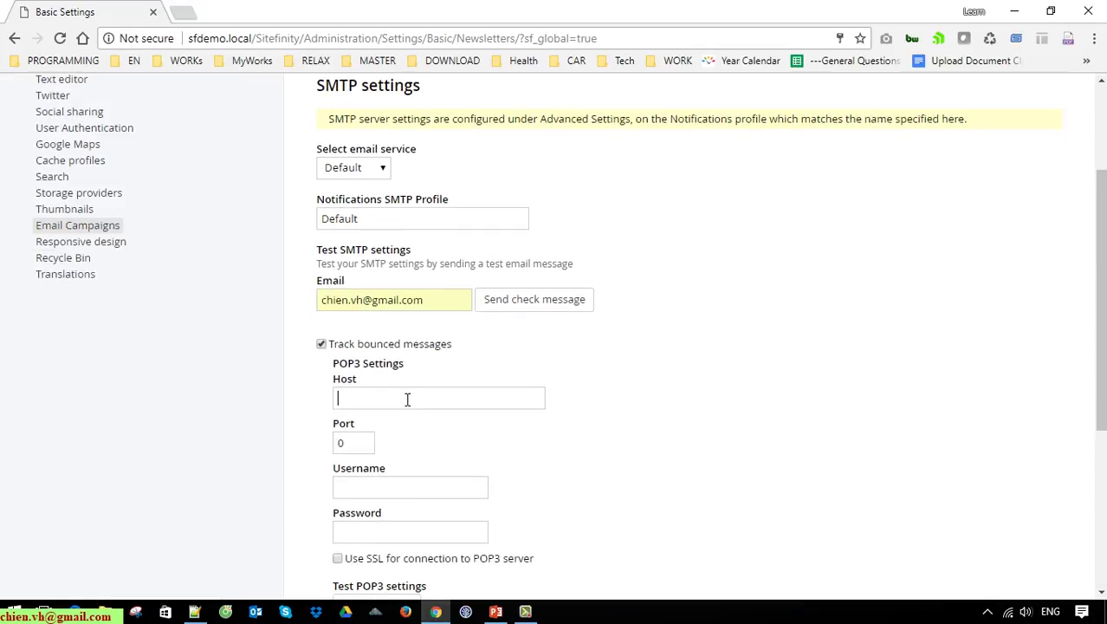
{"action": "scroll", "coordinate": [581, 398], "scroll_direction": "down", "scroll_amount": 3}
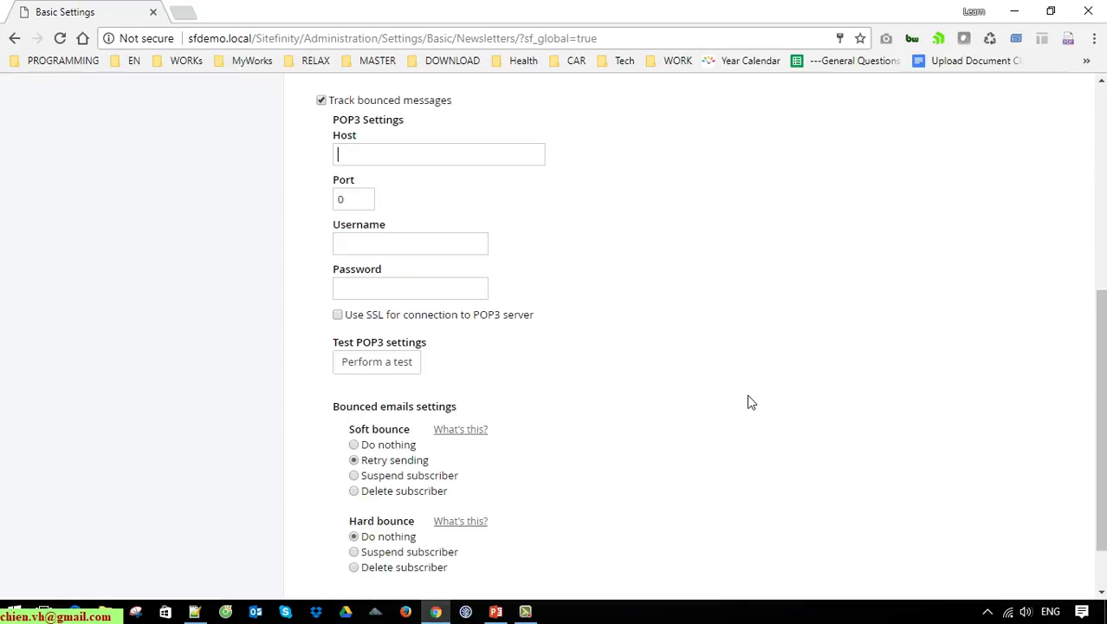
{"action": "scroll", "coordinate": [745, 403], "scroll_direction": "up", "scroll_amount": 1}
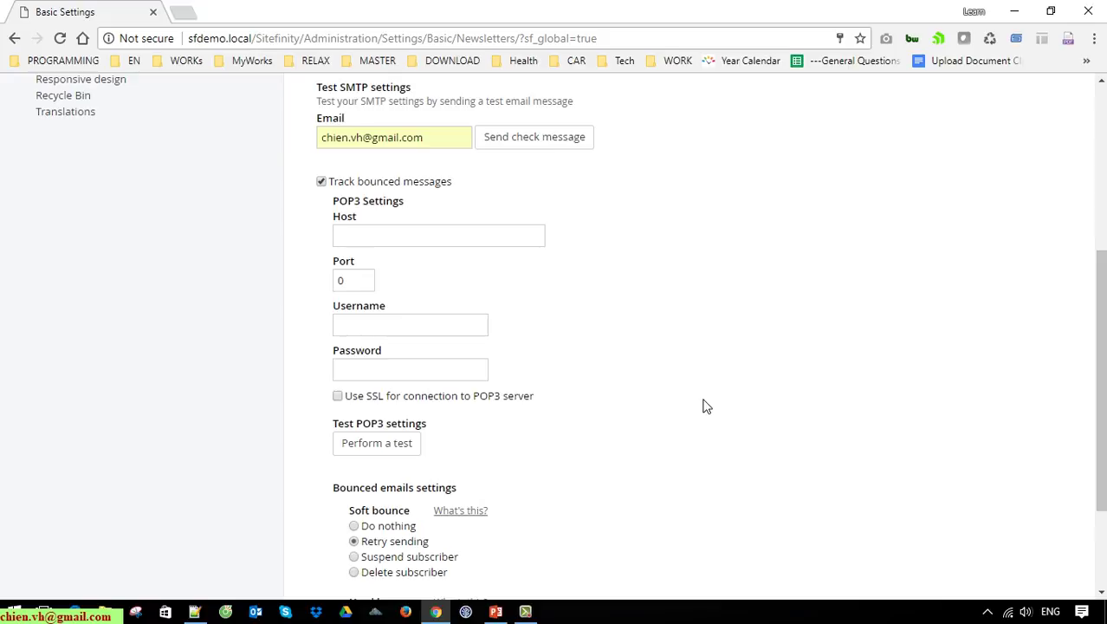
{"action": "type", "text": "smtp.gmail.com"}
{"action": "key", "text": "Tab"}
{"action": "type", "text": "5"}
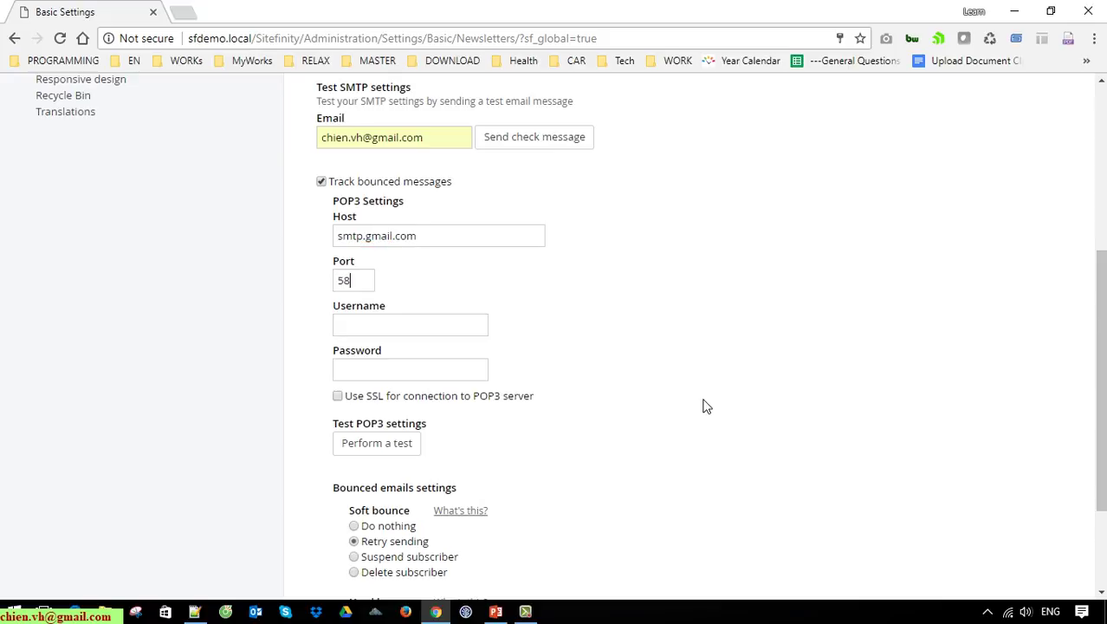
{"action": "type", "text": "87"}
Step: Enter the Gmail username and password, enable SSL for POP3, and save the settings
{"action": "left_click", "coordinate": [406, 332]}
{"action": "key", "text": "Tab"}
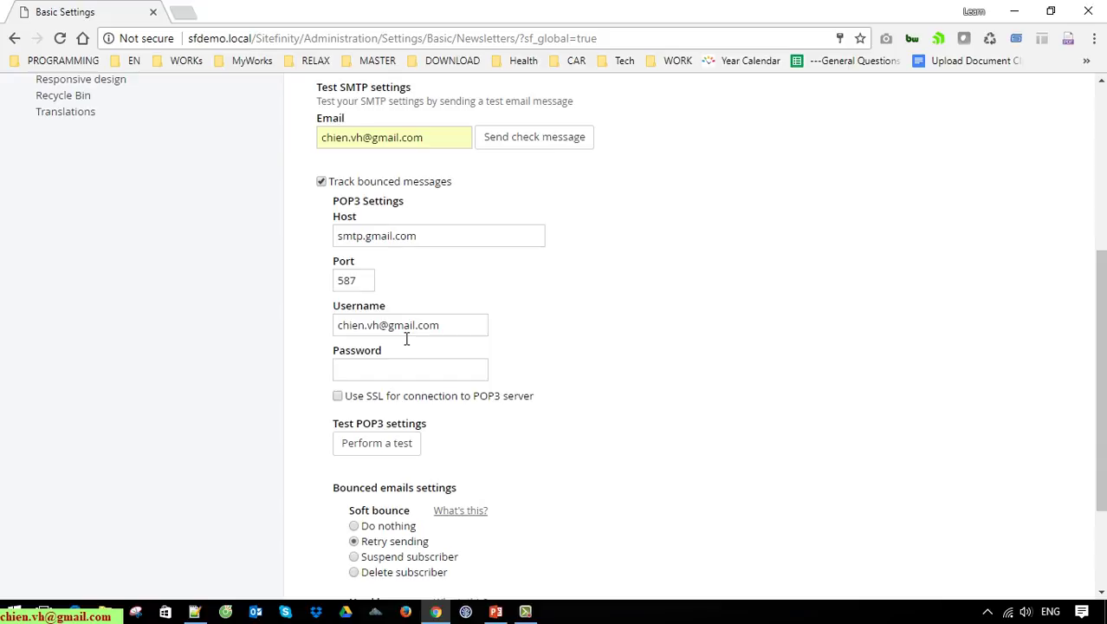
{"action": "type", "text": "•••••••••••"}
{"action": "left_click", "coordinate": [338, 396]}
{"action": "scroll", "coordinate": [684, 381], "scroll_direction": "down", "scroll_amount": 3}
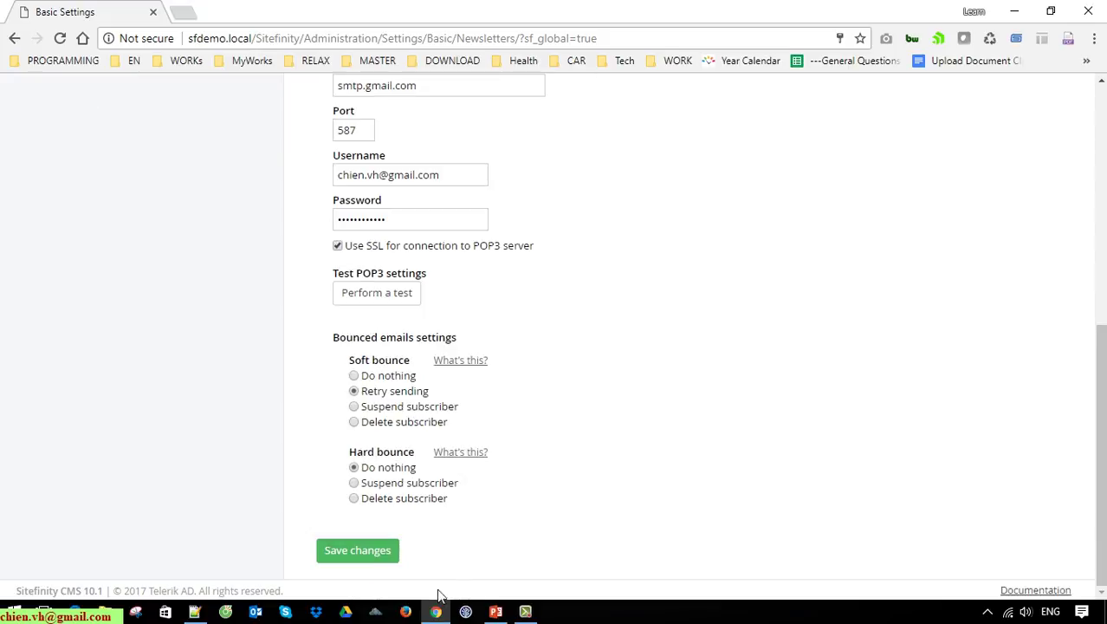
{"action": "left_click", "coordinate": [381, 555]}
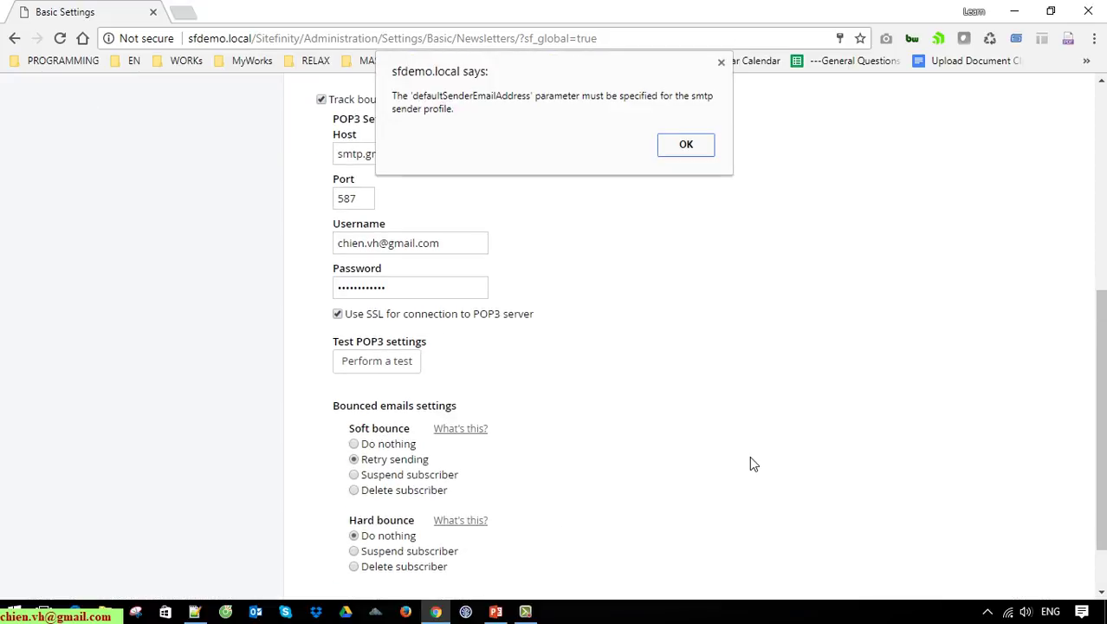
Step: Dismiss the defaultSenderEmailAddress alert, retry saving, and dismiss the repeated error
{"action": "left_click", "coordinate": [684, 146]}
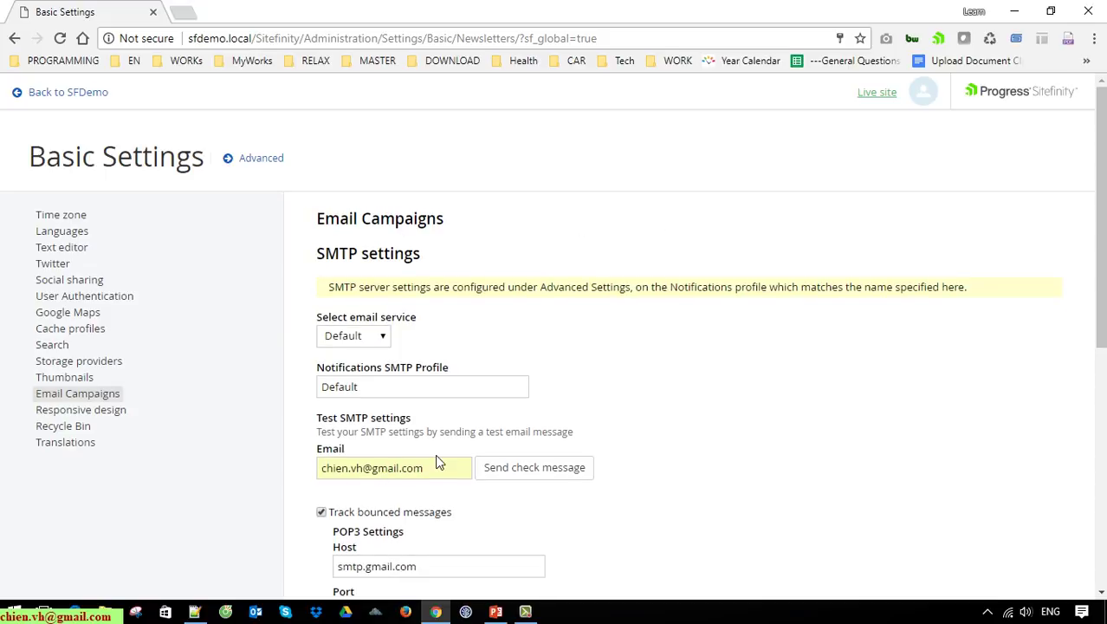
{"action": "scroll", "coordinate": [437, 462], "scroll_direction": "down", "scroll_amount": 5}
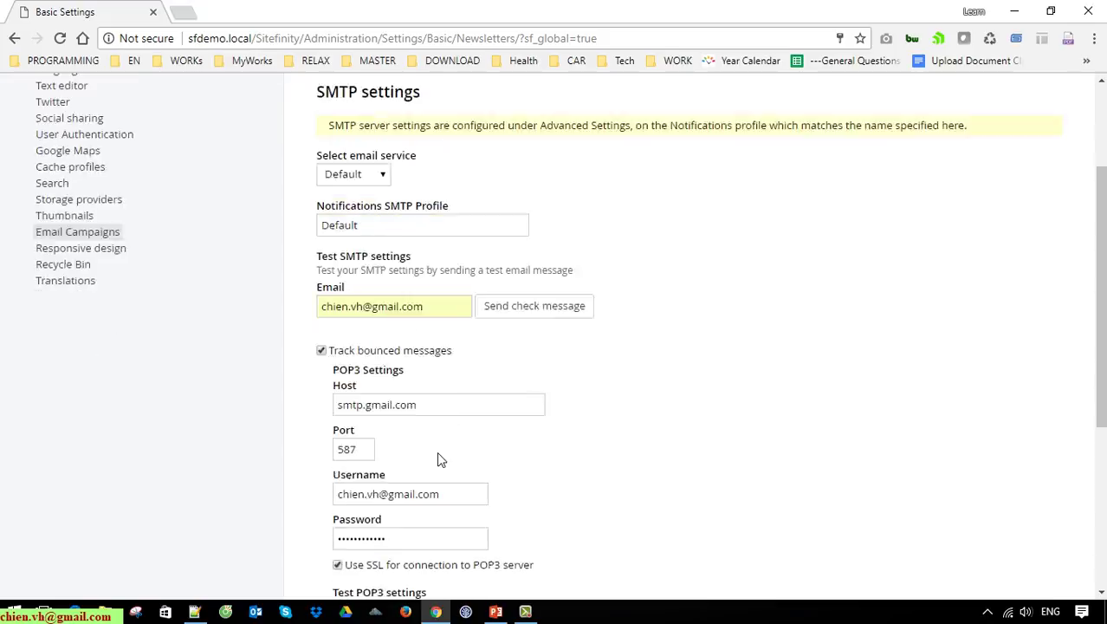
{"action": "left_click", "coordinate": [373, 553]}
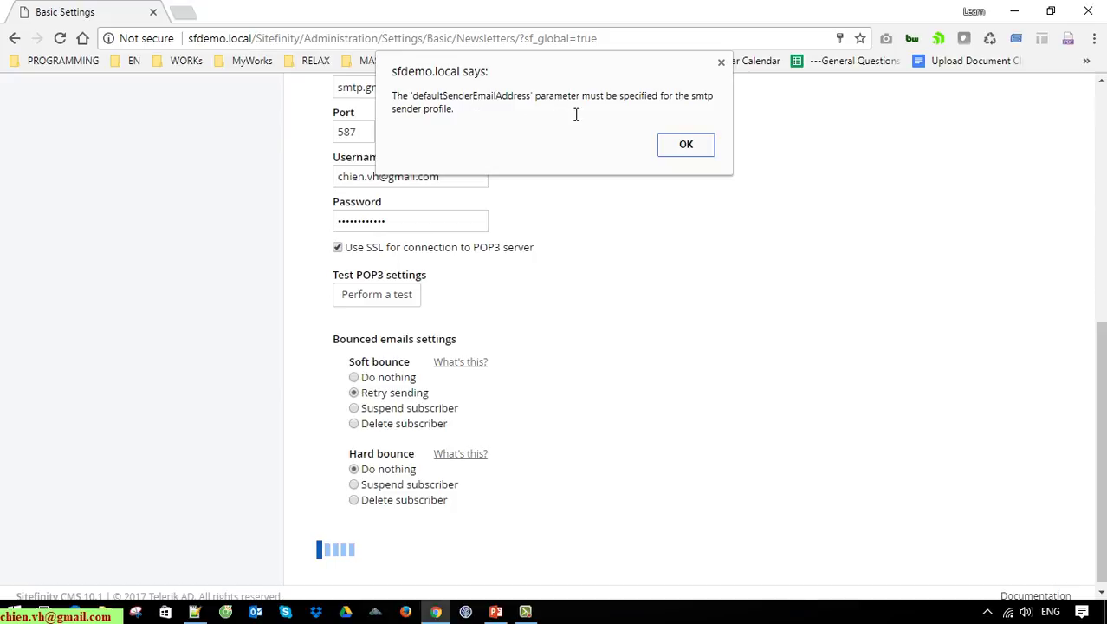
{"action": "left_click", "coordinate": [704, 146]}
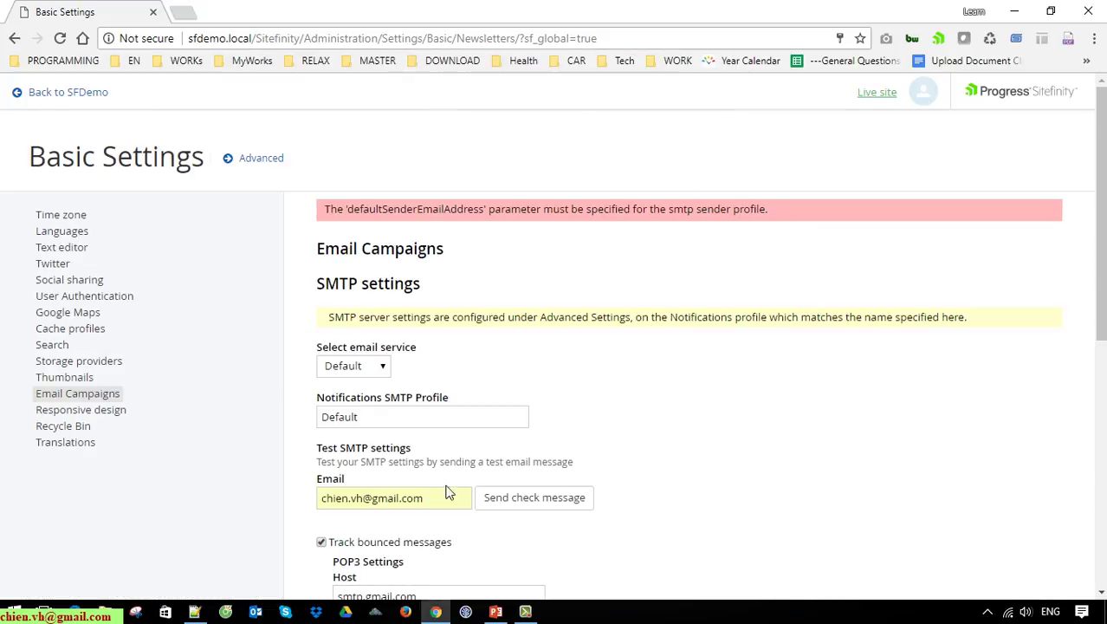
{"action": "double_click", "coordinate": [379, 212]}
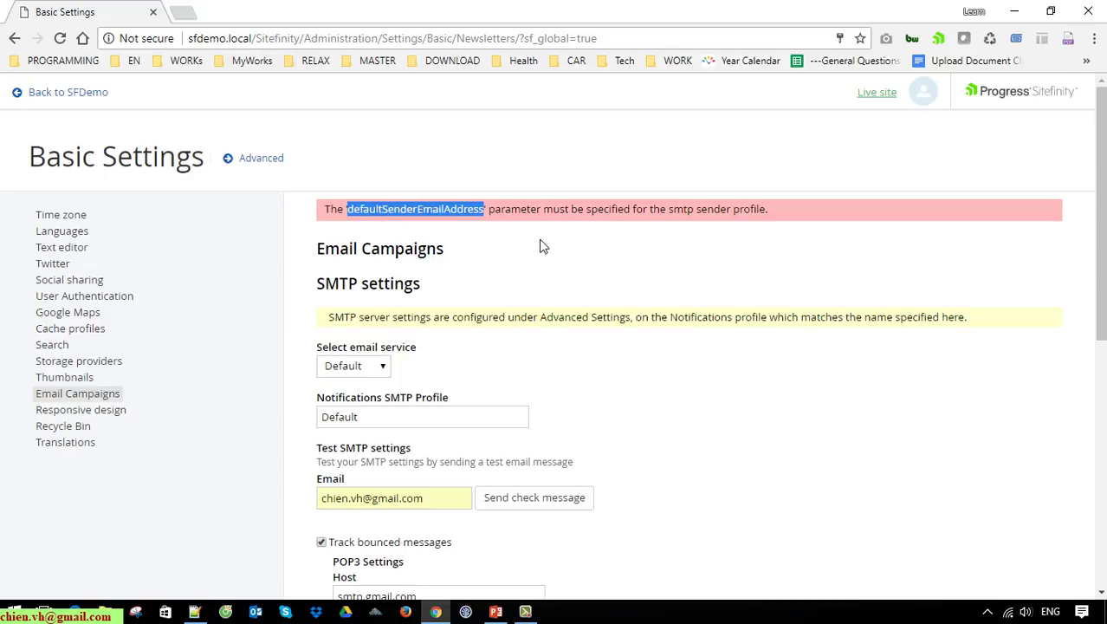
{"action": "left_click", "coordinate": [592, 280]}
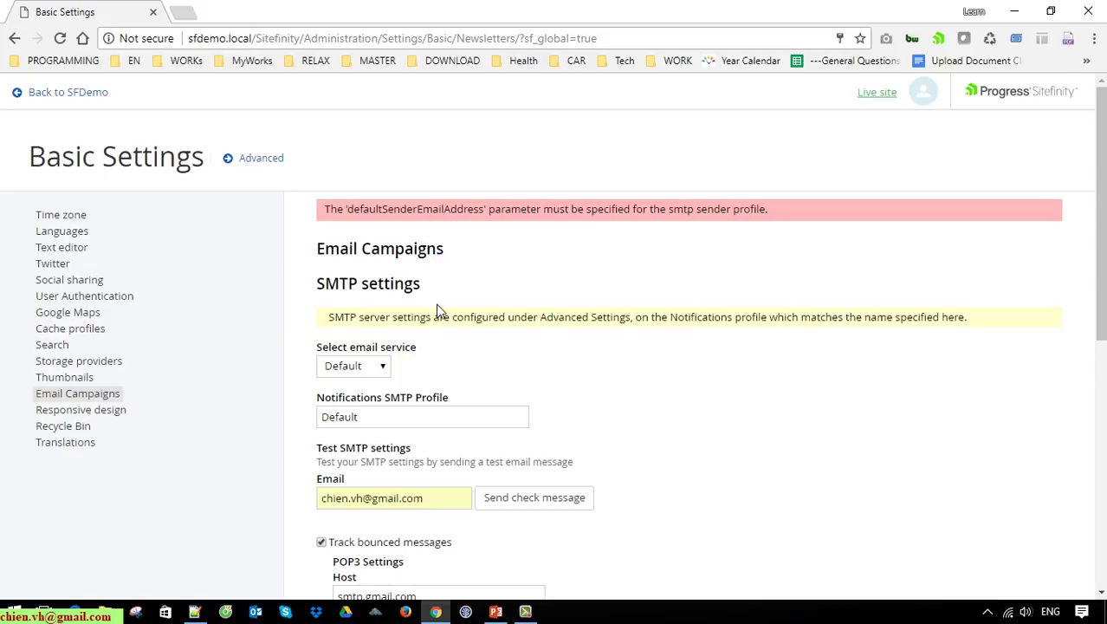
Step: Open Advanced > Notifications > Profiles > Default and autofill the default sender e-mail address
{"action": "left_click", "coordinate": [264, 160]}
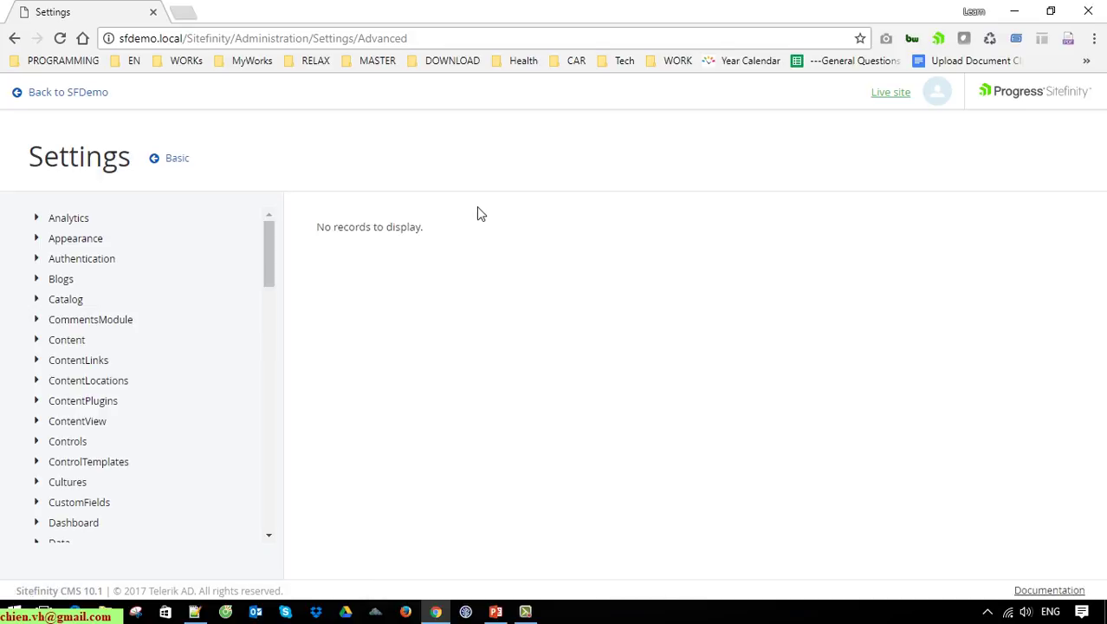
{"action": "left_click_drag", "start_coordinate": [267, 231], "coordinate": [290, 386]}
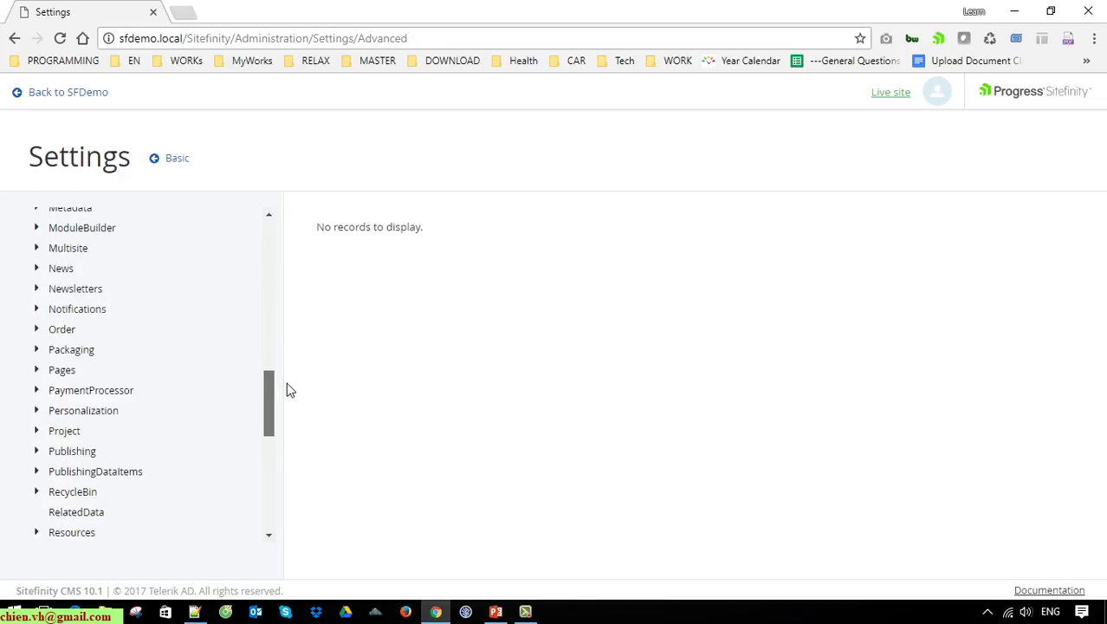
{"action": "left_click", "coordinate": [41, 307]}
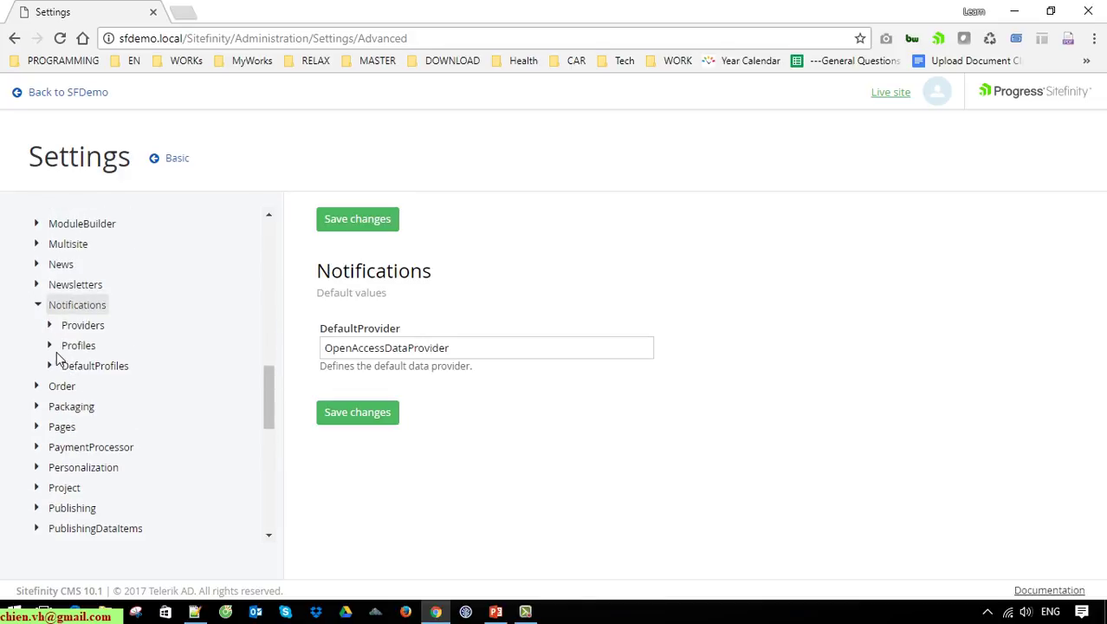
{"action": "left_click", "coordinate": [57, 347]}
{"action": "left_click", "coordinate": [90, 370]}
{"action": "left_click", "coordinate": [398, 351]}
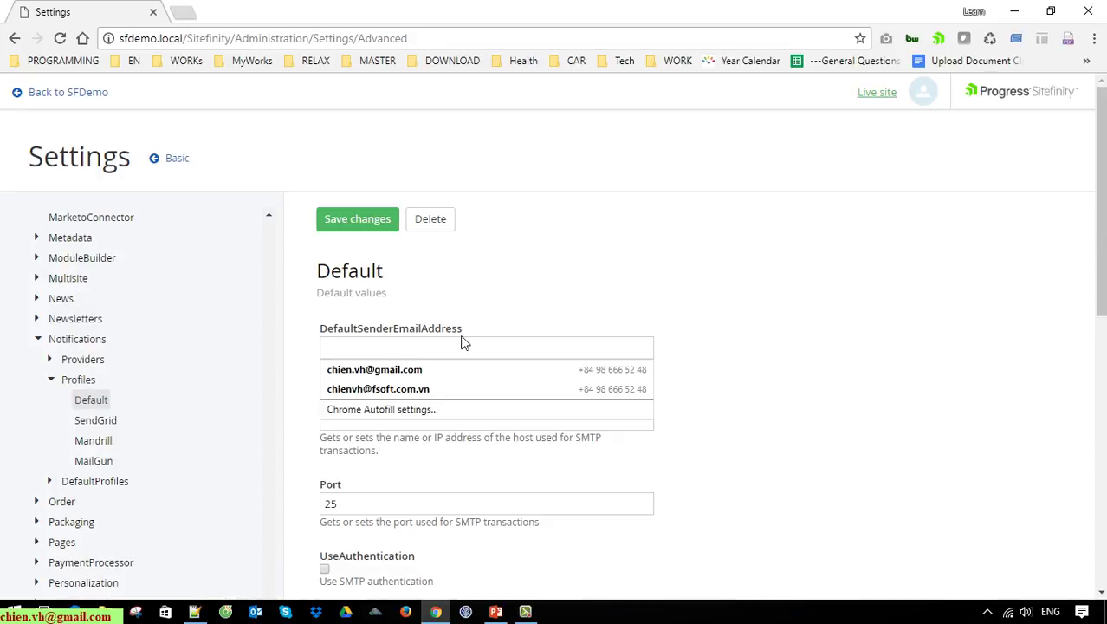
{"action": "left_click", "coordinate": [586, 287]}
{"action": "left_click", "coordinate": [516, 345]}
{"action": "left_click", "coordinate": [460, 373]}
Step: Change the port from 25 to 587, set host to smtp.gmail.com, and copy it
{"action": "scroll", "coordinate": [549, 436], "scroll_direction": "down", "scroll_amount": 1}
{"action": "left_click", "coordinate": [523, 343]}
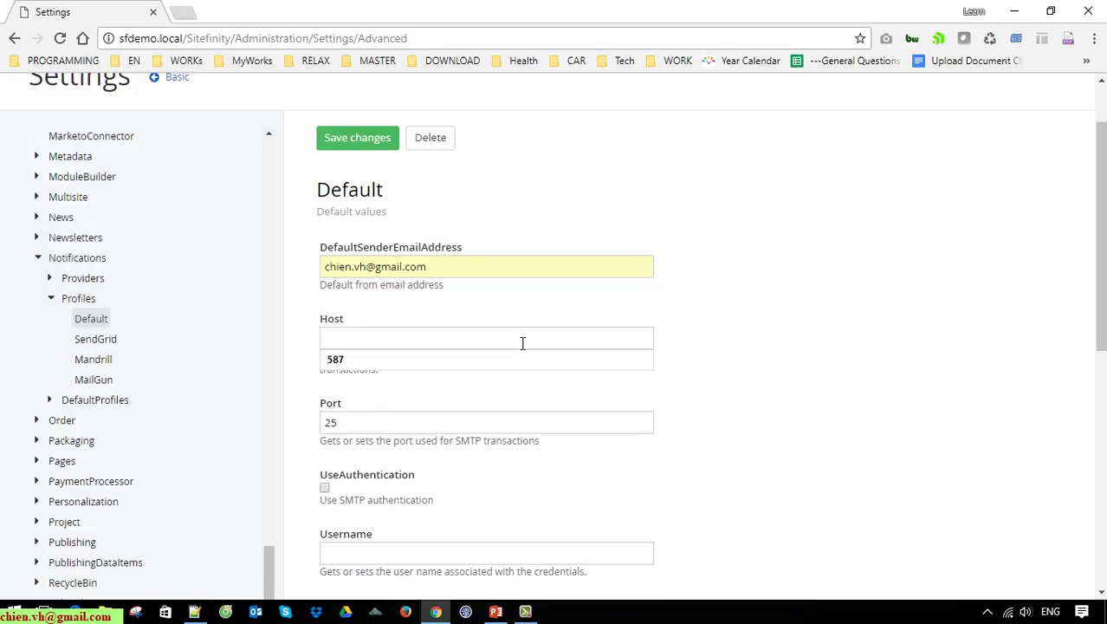
{"action": "double_click", "coordinate": [414, 423]}
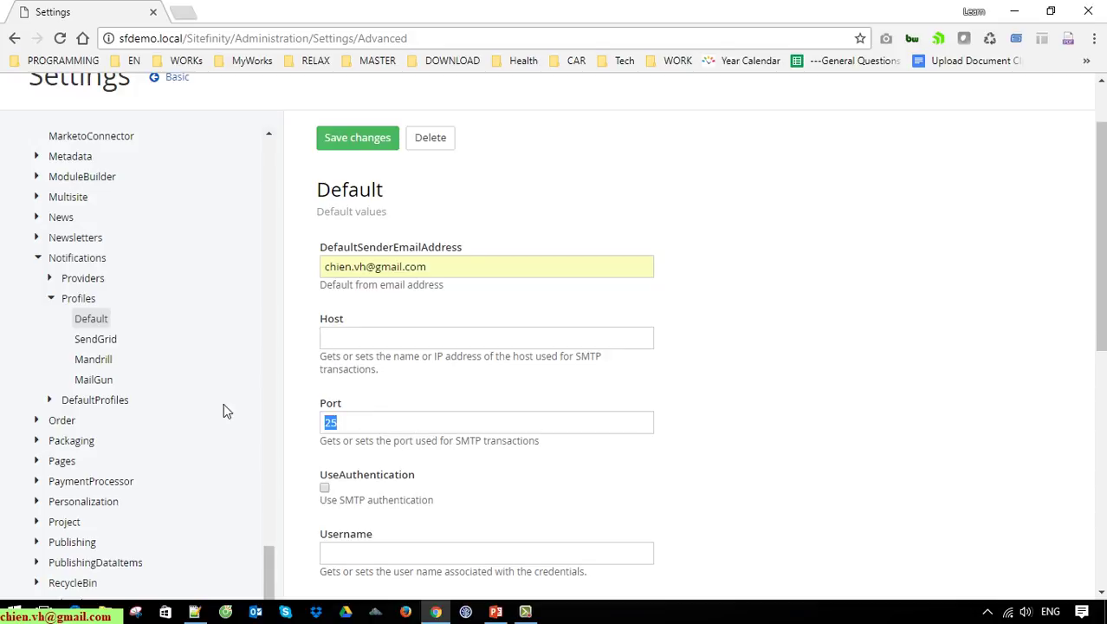
{"action": "type", "text": "587"}
{"action": "left_click", "coordinate": [408, 339]}
{"action": "type", "text": "gmail.com"}
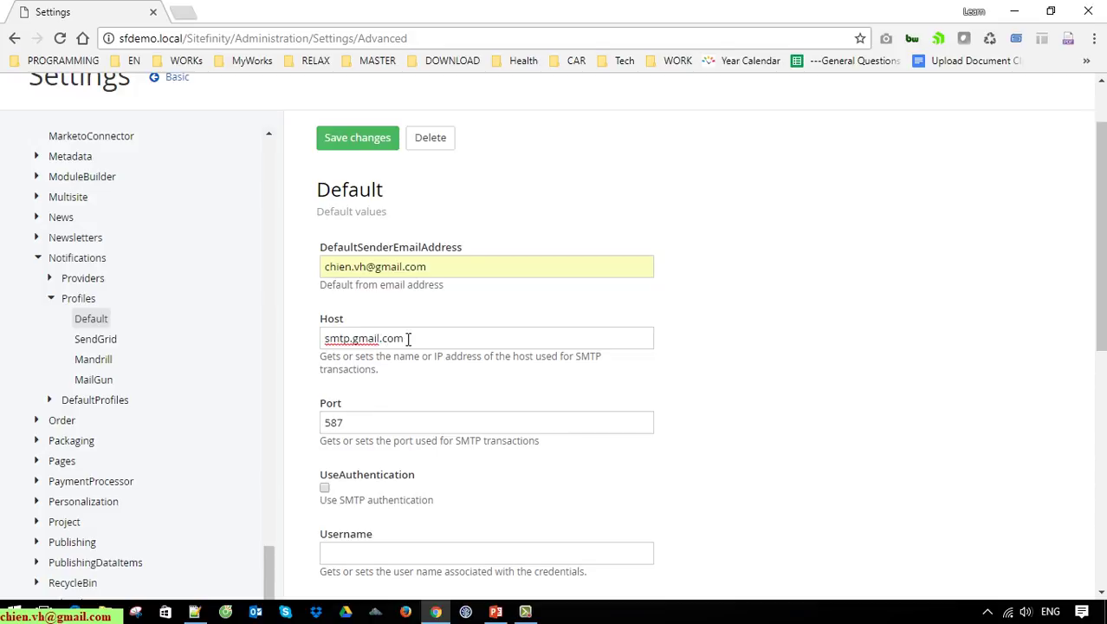
{"action": "key", "text": "ctrl+a"}
{"action": "key", "text": "ctrl+c"}
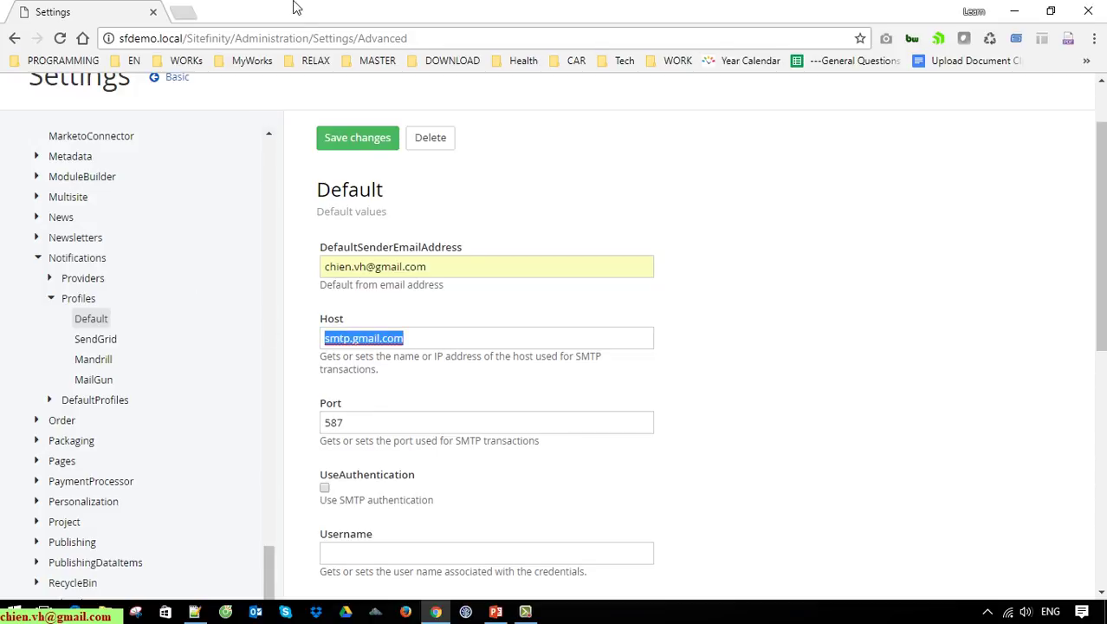
Step: Try opening smtp.gmail.com as a web address in a new browser tab
{"action": "left_click", "coordinate": [182, 12]}
{"action": "key", "text": "ctrl+v"}
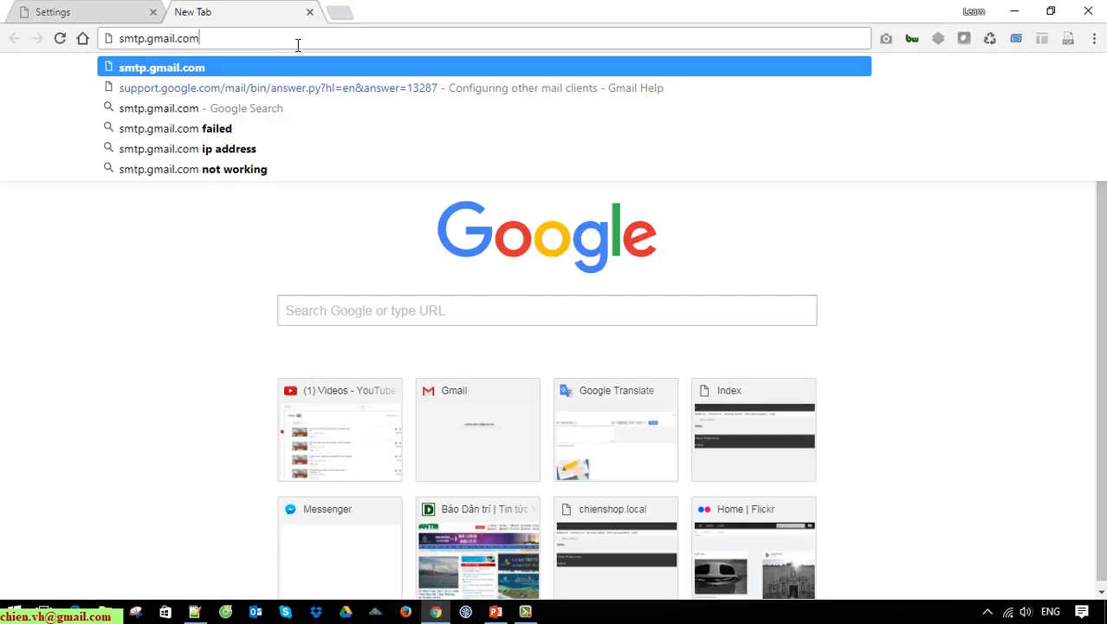
{"action": "key", "text": "Return"}
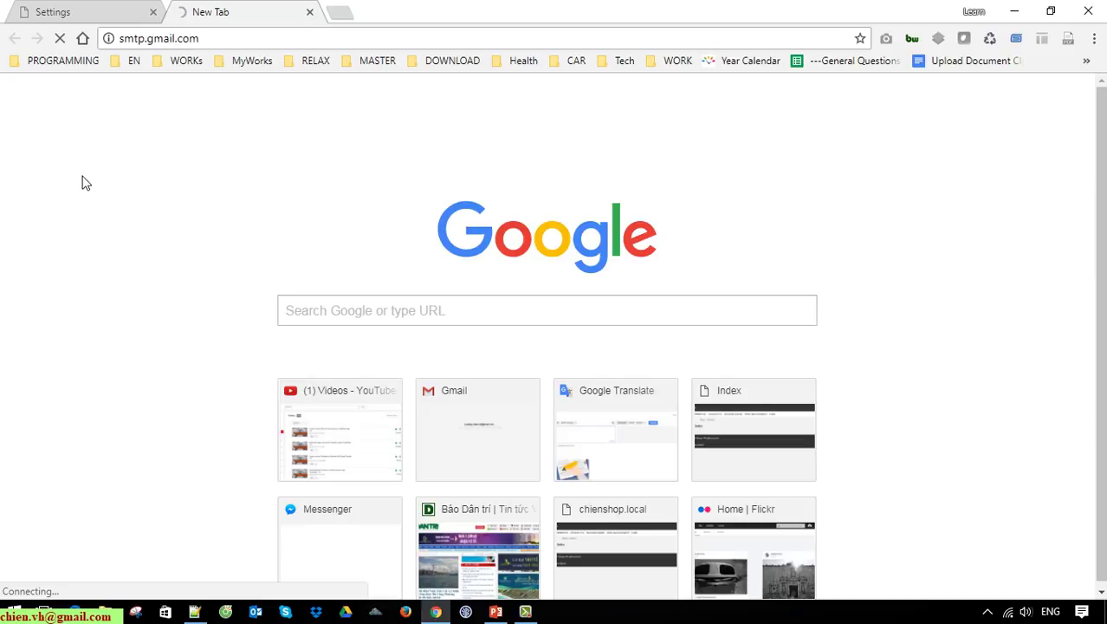
Step: Search Google for smtp.gmail.com and browse the Gmail SMTP settings results
{"action": "left_click", "coordinate": [338, 13]}
{"action": "type", "text": "g"}
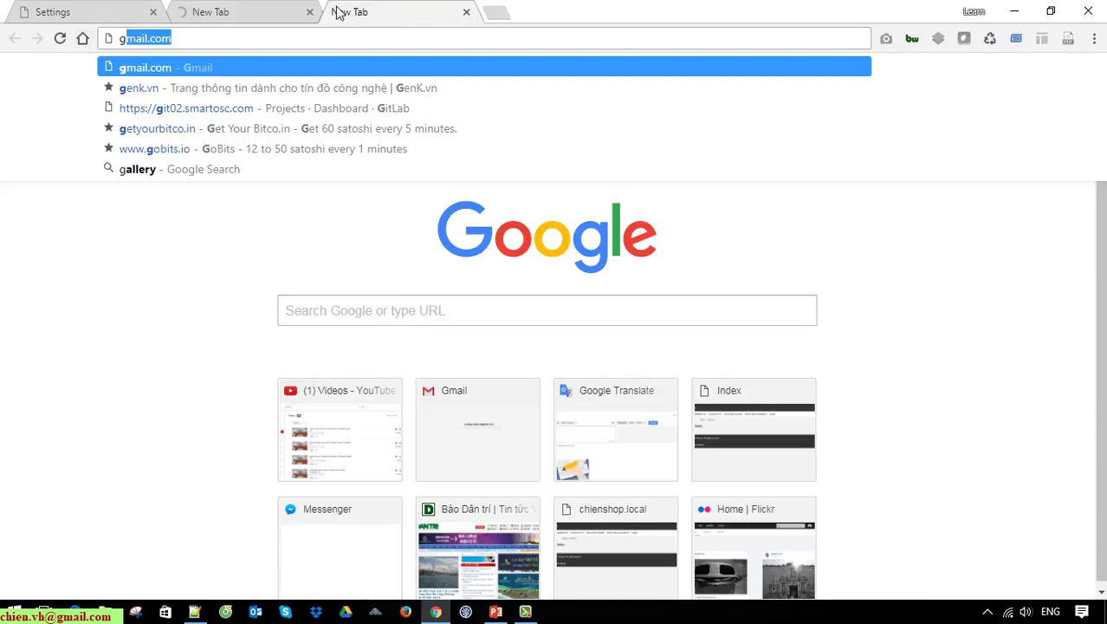
{"action": "type", "text": "oogle"}
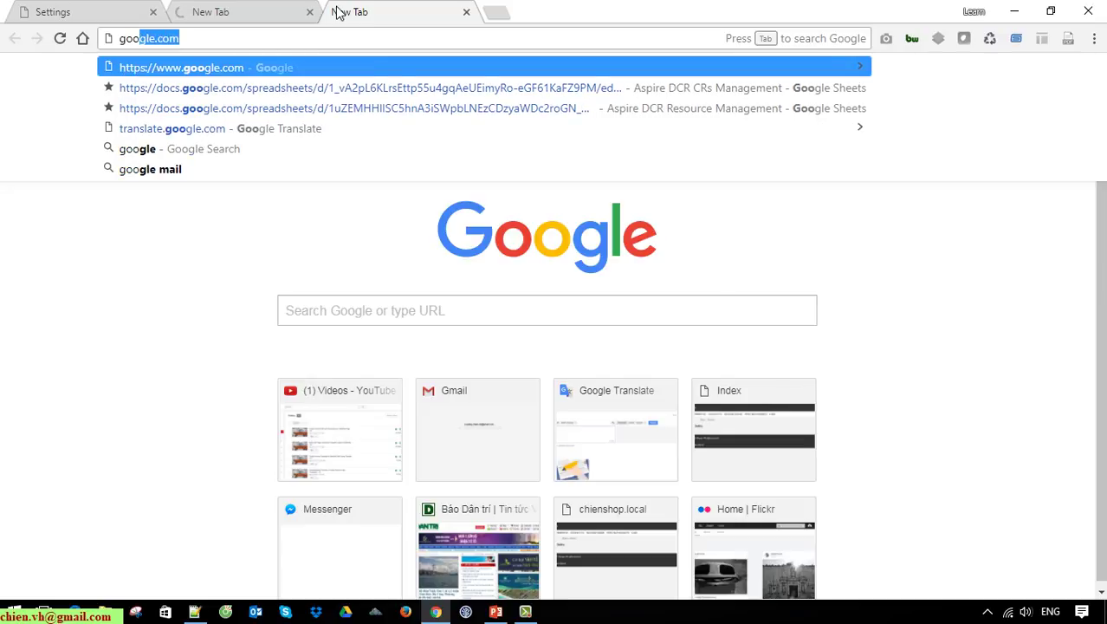
{"action": "key", "text": "Return"}
{"action": "left_click", "coordinate": [398, 357]}
{"action": "key", "text": "ctrl+v"}
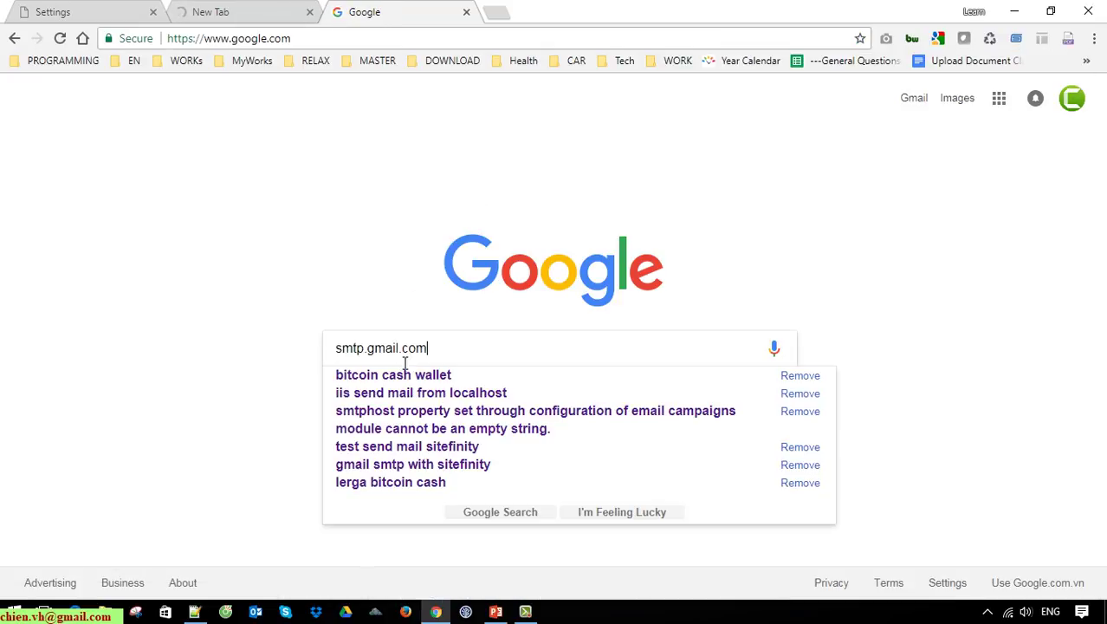
{"action": "key", "text": "Return"}
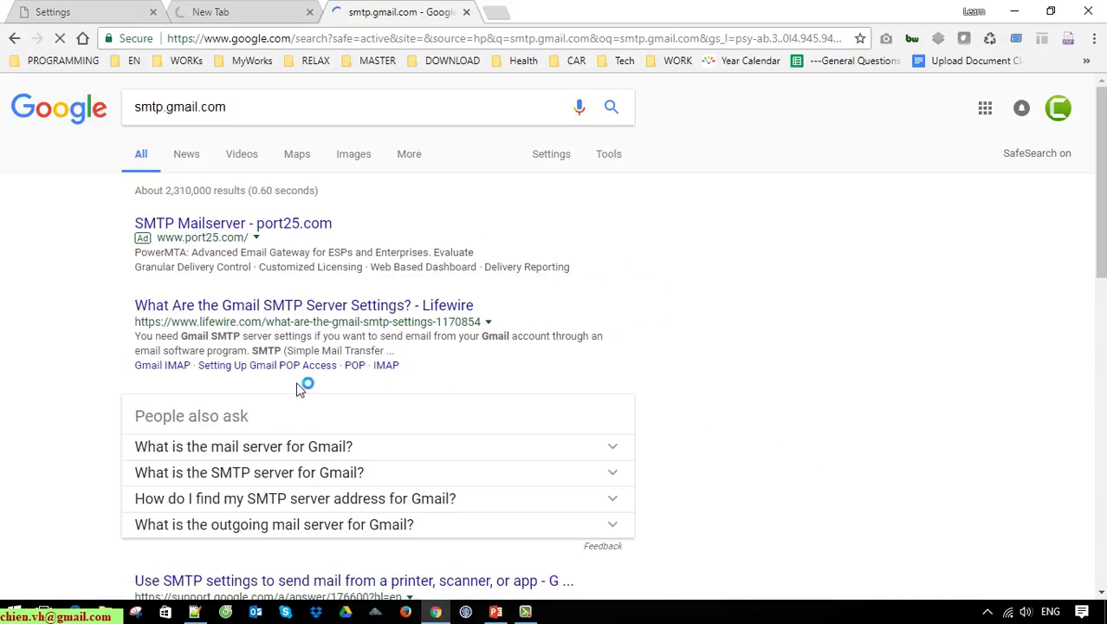
{"action": "scroll", "coordinate": [102, 354], "scroll_direction": "down", "scroll_amount": 1}
{"action": "scroll", "coordinate": [98, 355], "scroll_direction": "down", "scroll_amount": 3}
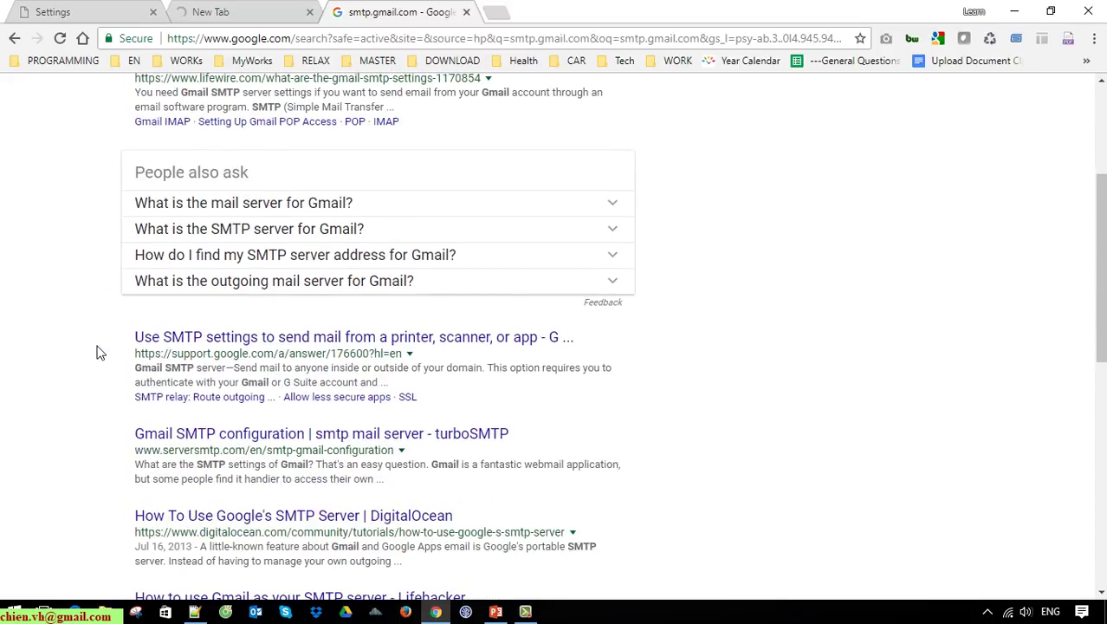
{"action": "scroll", "coordinate": [98, 353], "scroll_direction": "down", "scroll_amount": 3}
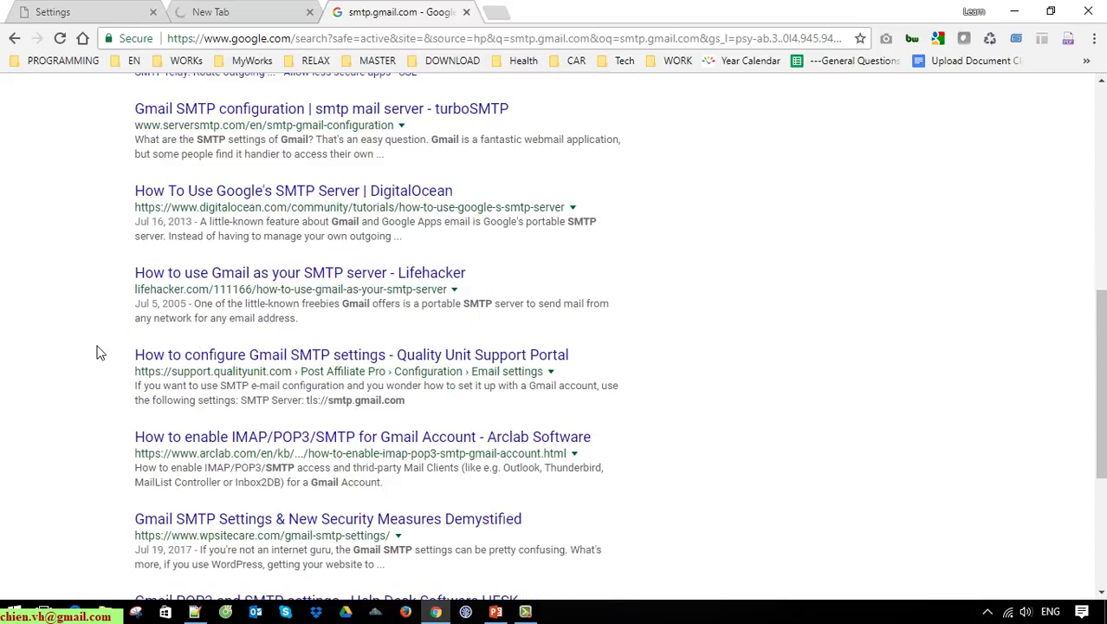
{"action": "scroll", "coordinate": [98, 354], "scroll_direction": "down", "scroll_amount": 3}
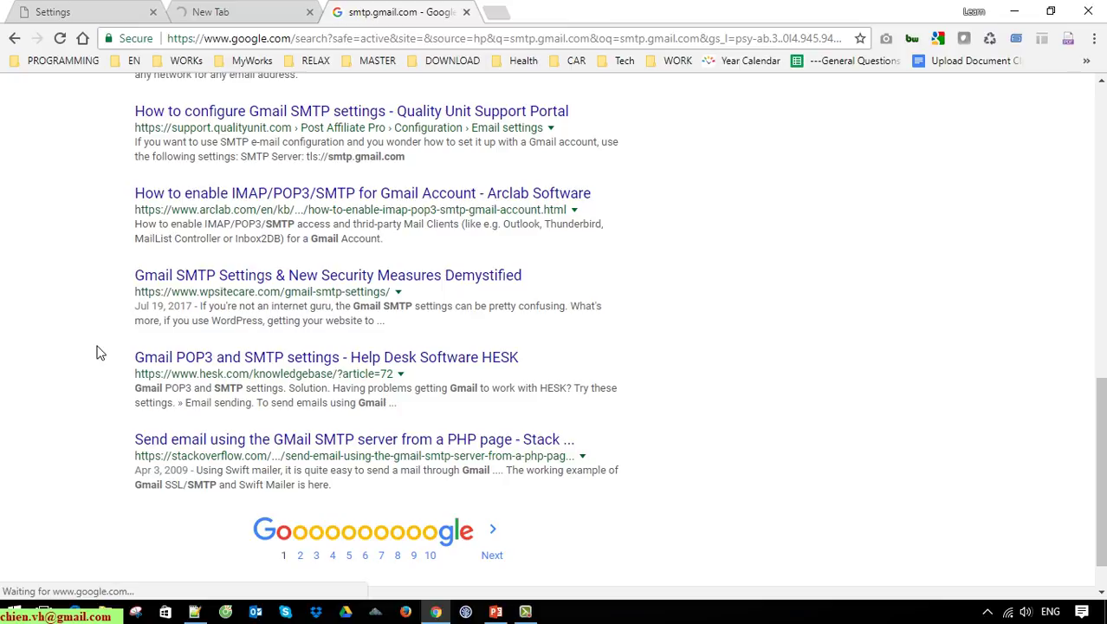
{"action": "scroll", "coordinate": [98, 354], "scroll_direction": "up", "scroll_amount": 9}
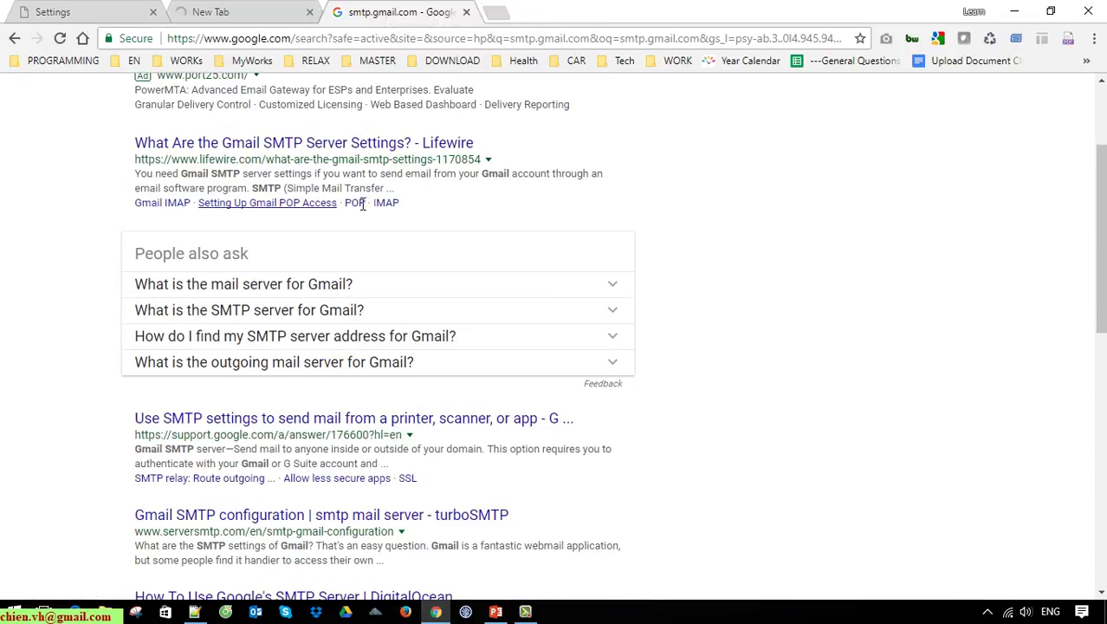
{"action": "scroll", "coordinate": [381, 130], "scroll_direction": "up", "scroll_amount": 2}
Step: Close the stalled smtp.gmail.com tab
{"action": "left_click", "coordinate": [267, 17]}
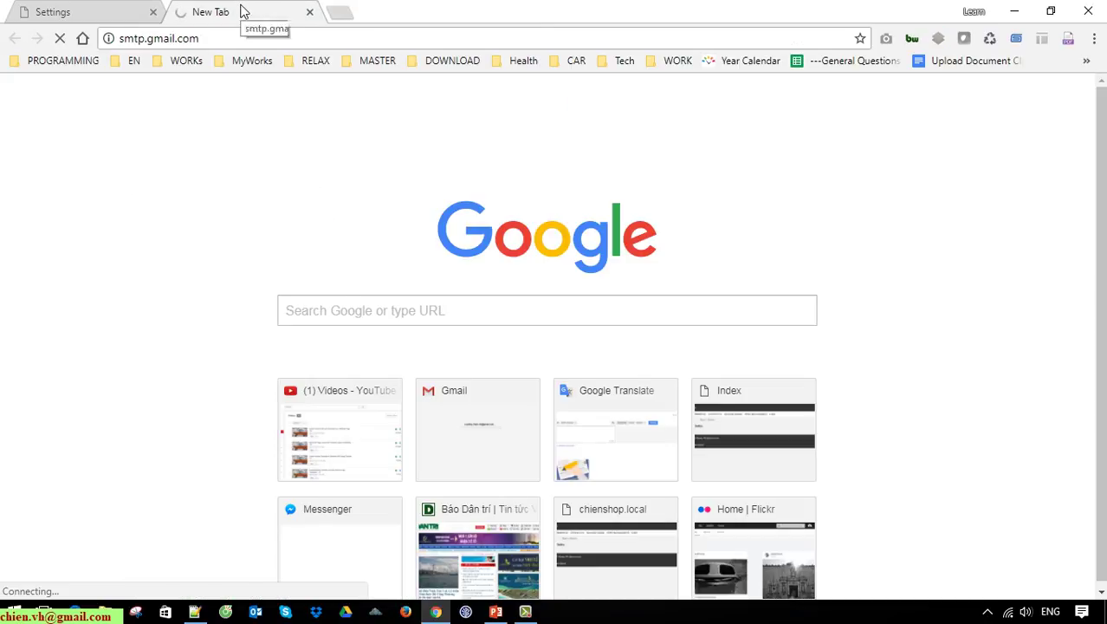
{"action": "middle_click", "coordinate": [240, 12]}
{"action": "scroll", "coordinate": [962, 428], "scroll_direction": "down", "scroll_amount": 3}
Step: Enter the Gmail account username and password in the Default notification profile
{"action": "left_click", "coordinate": [725, 384]}
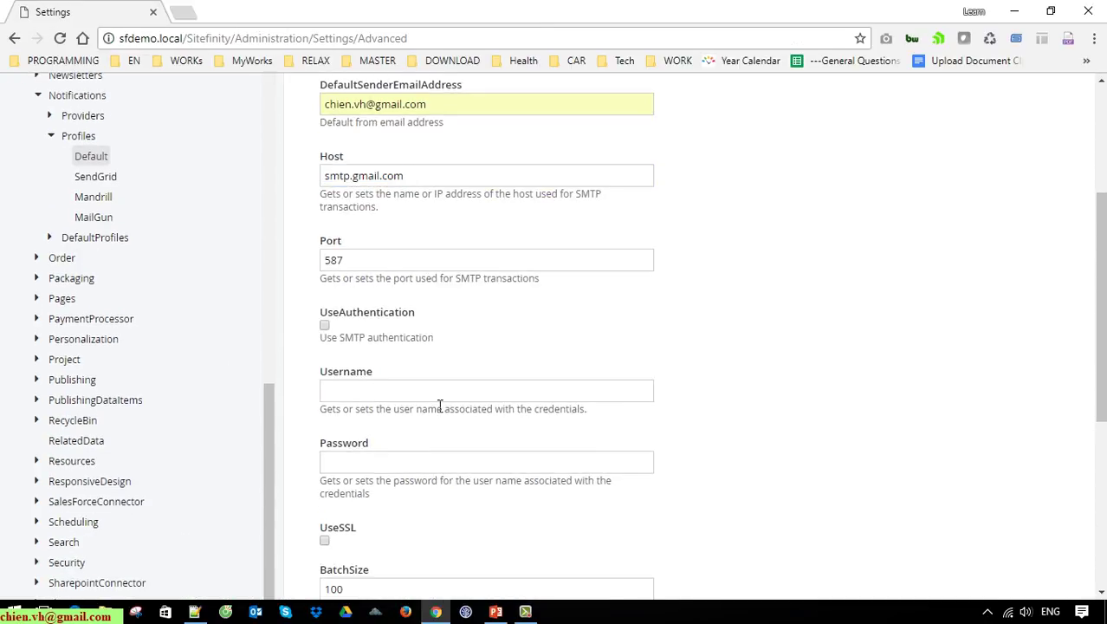
{"action": "scroll", "coordinate": [394, 390], "scroll_direction": "down", "scroll_amount": 4}
{"action": "left_click", "coordinate": [375, 232]}
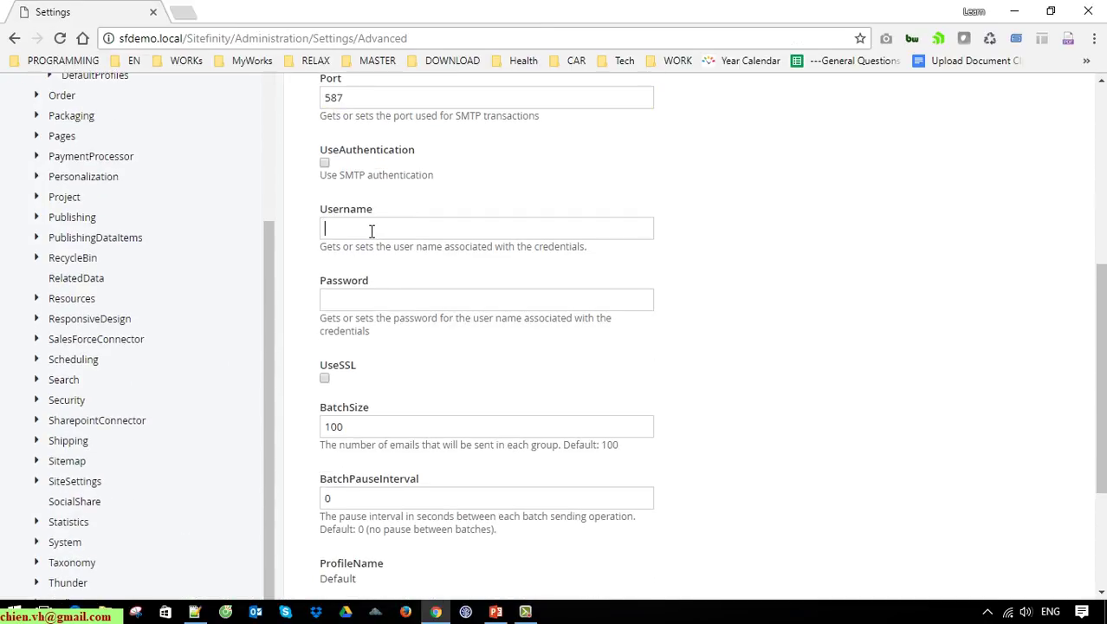
{"action": "key", "text": "Tab"}
{"action": "type", "text": "123456789"}
Step: Enable UseSSL, save the notification profile, and return to the dashboard
{"action": "scroll", "coordinate": [464, 302], "scroll_direction": "down", "scroll_amount": 3}
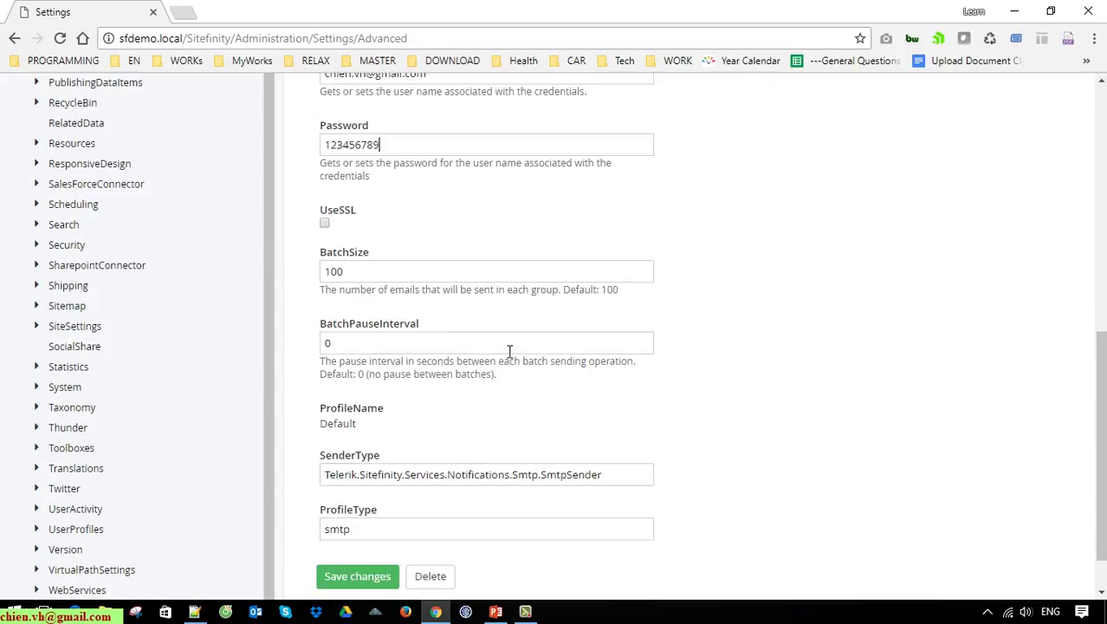
{"action": "left_click", "coordinate": [325, 216]}
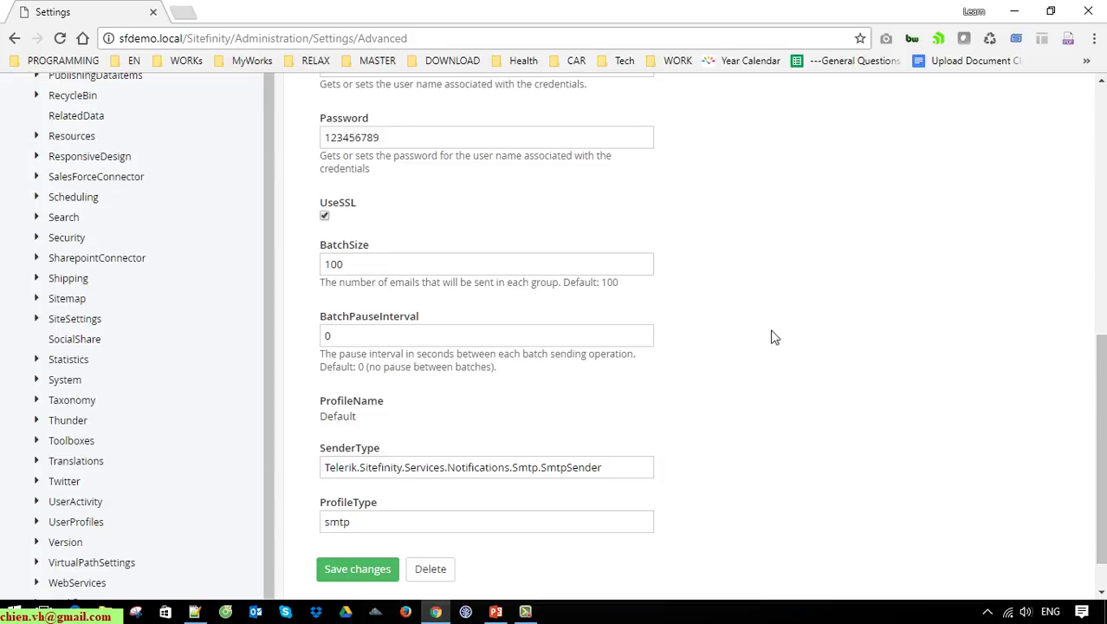
{"action": "scroll", "coordinate": [771, 337], "scroll_direction": "down", "scroll_amount": 1}
{"action": "scroll", "coordinate": [593, 395], "scroll_direction": "up", "scroll_amount": 4}
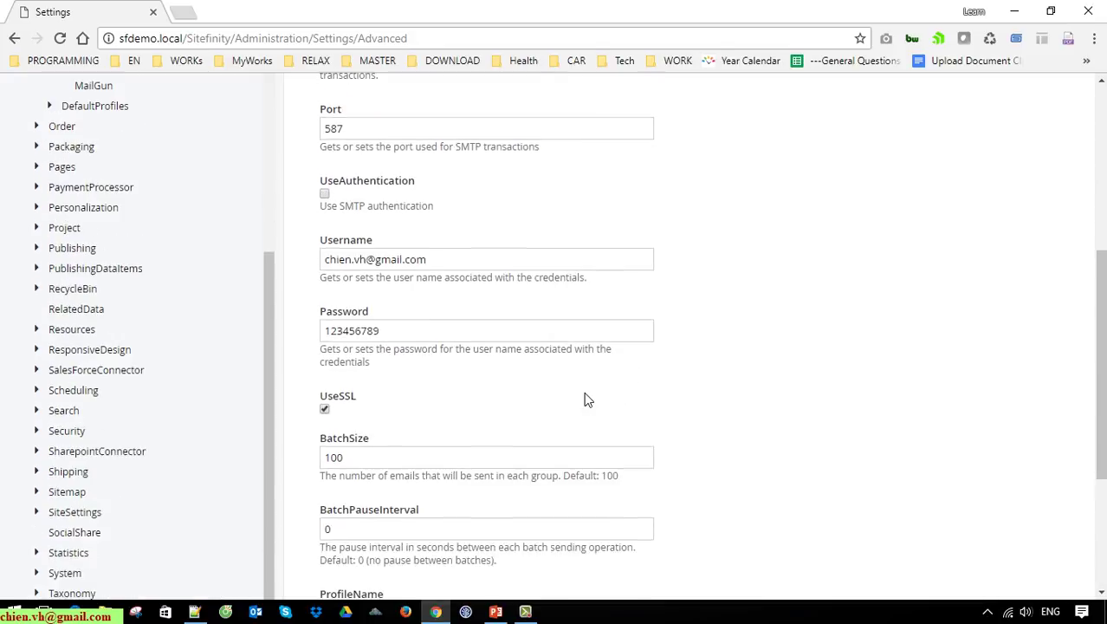
{"action": "scroll", "coordinate": [569, 445], "scroll_direction": "down", "scroll_amount": 5}
{"action": "scroll", "coordinate": [566, 439], "scroll_direction": "up", "scroll_amount": 9}
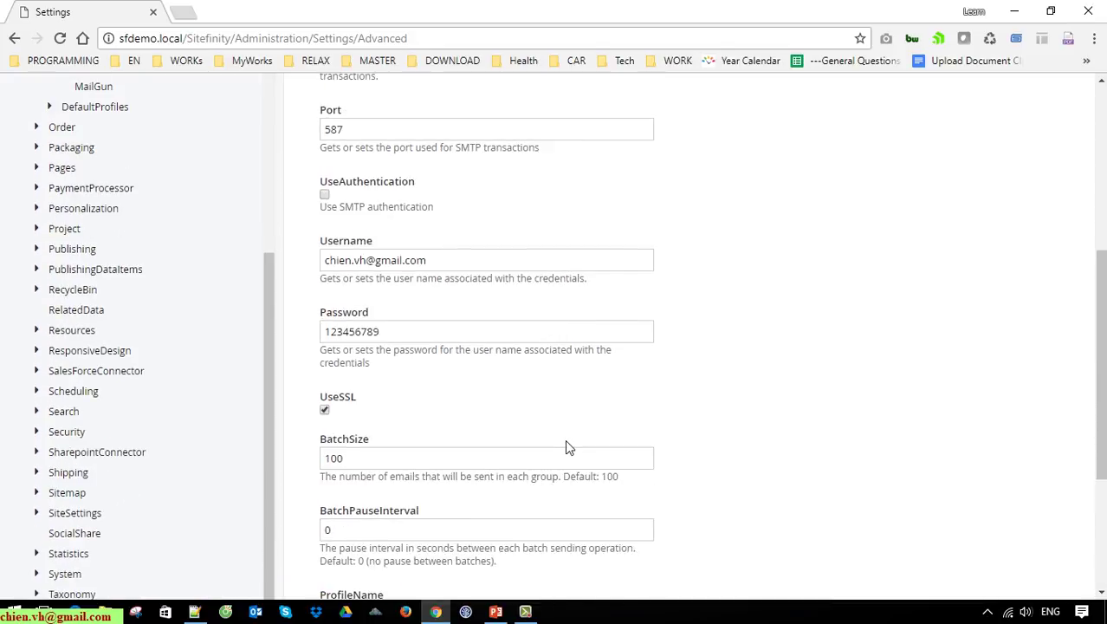
{"action": "scroll", "coordinate": [555, 442], "scroll_direction": "up", "scroll_amount": 1}
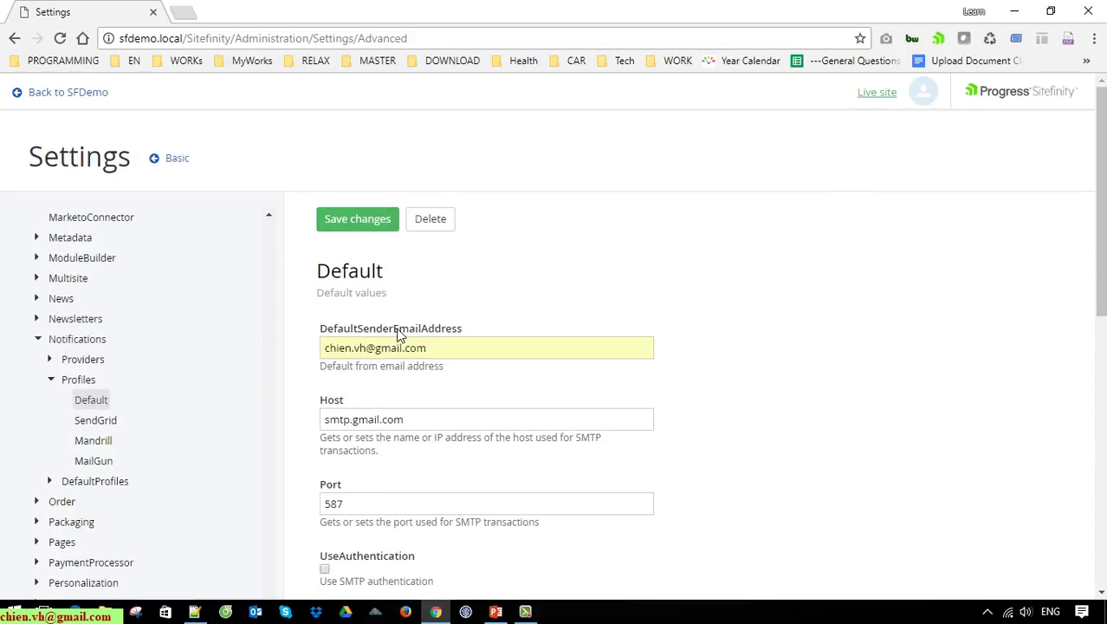
{"action": "left_click", "coordinate": [386, 224]}
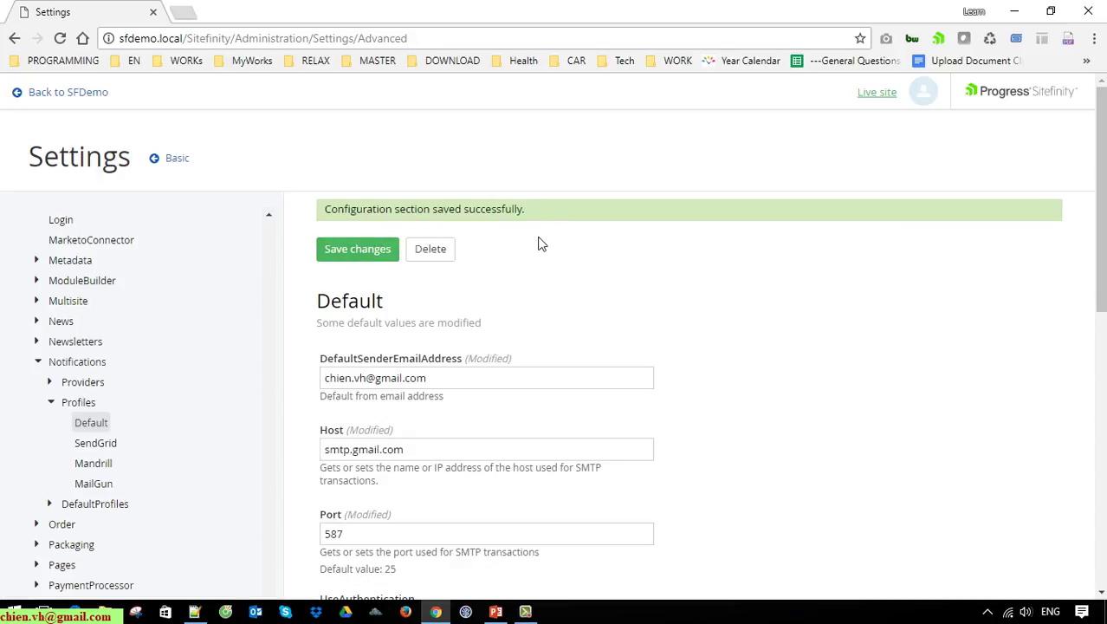
{"action": "scroll", "coordinate": [171, 469], "scroll_direction": "up", "scroll_amount": 10}
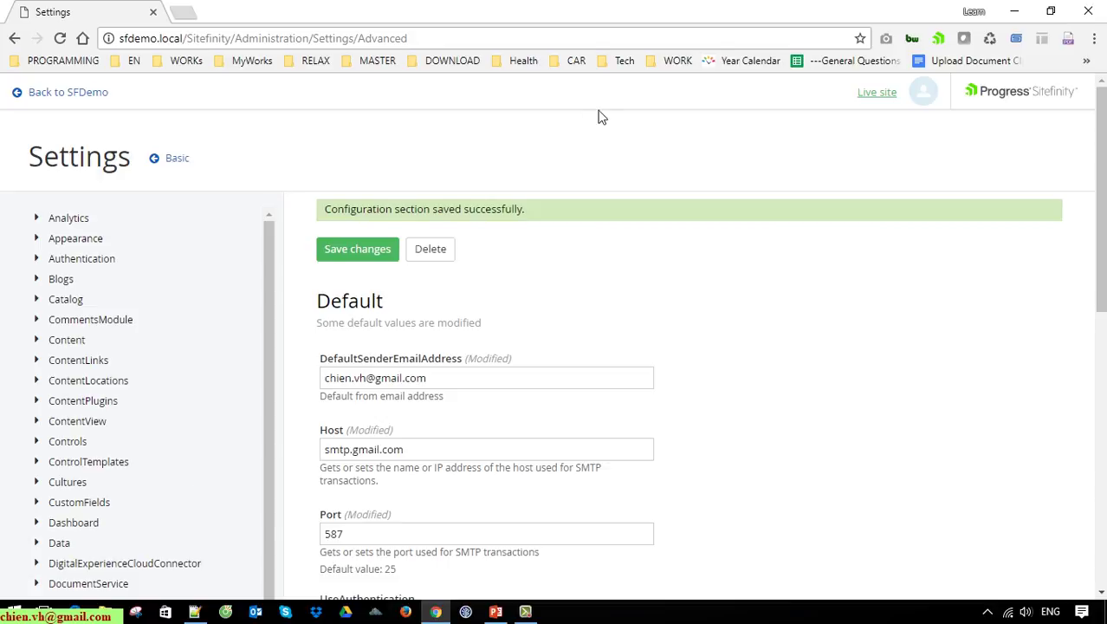
{"action": "left_click", "coordinate": [81, 92]}
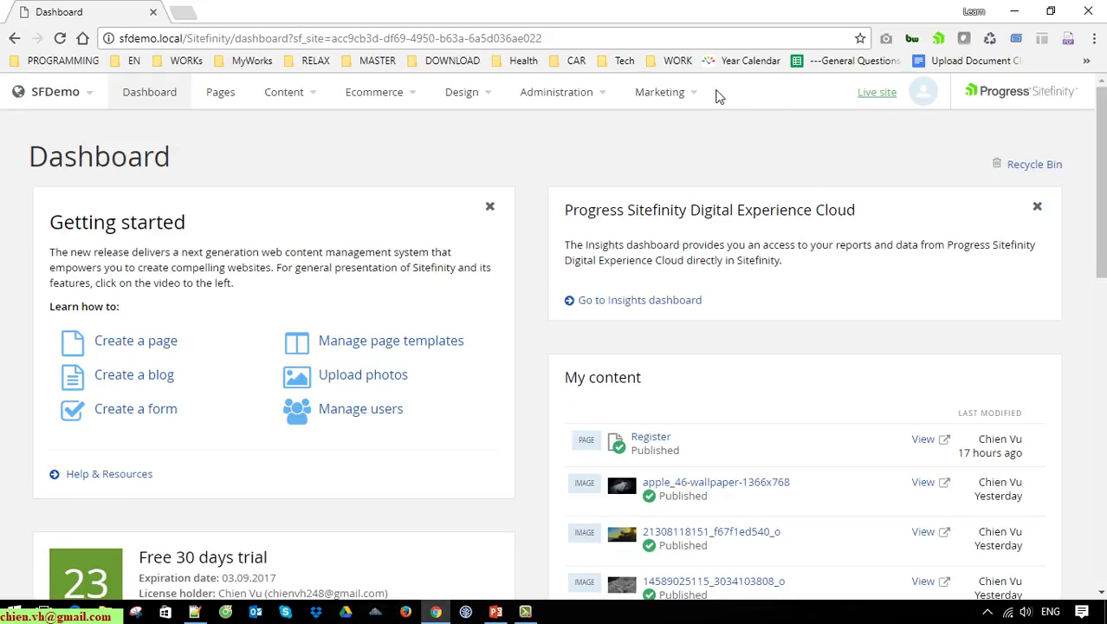
Step: Open Year End Promotion from Marketing > Campaigns and send its Test issue to 2 users
{"action": "left_click", "coordinate": [687, 97]}
{"action": "left_click", "coordinate": [682, 230]}
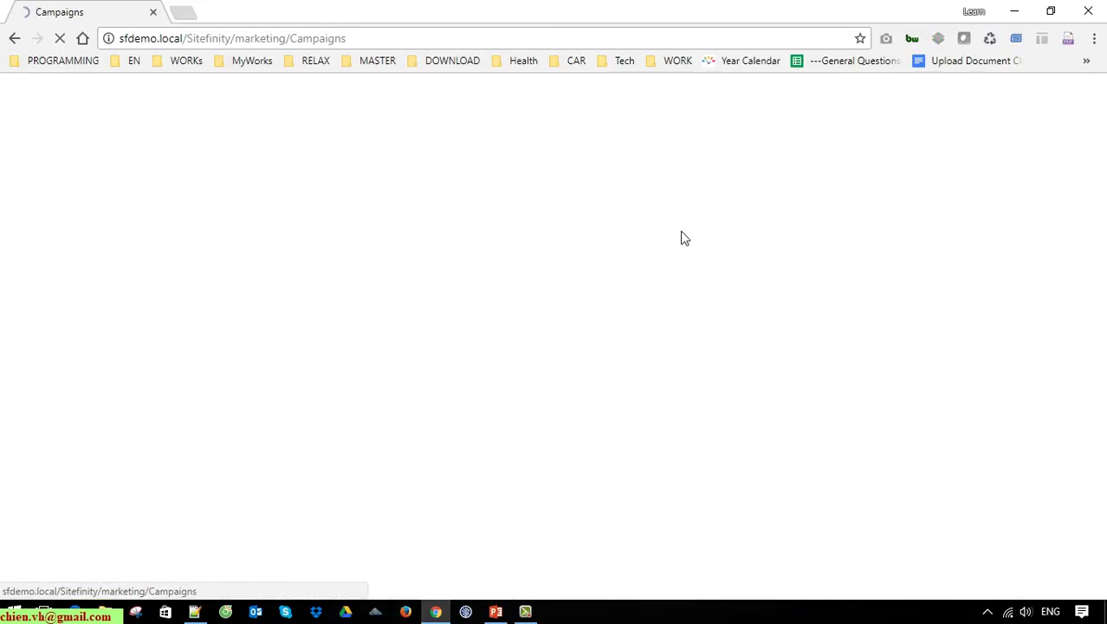
{"action": "left_click", "coordinate": [160, 294]}
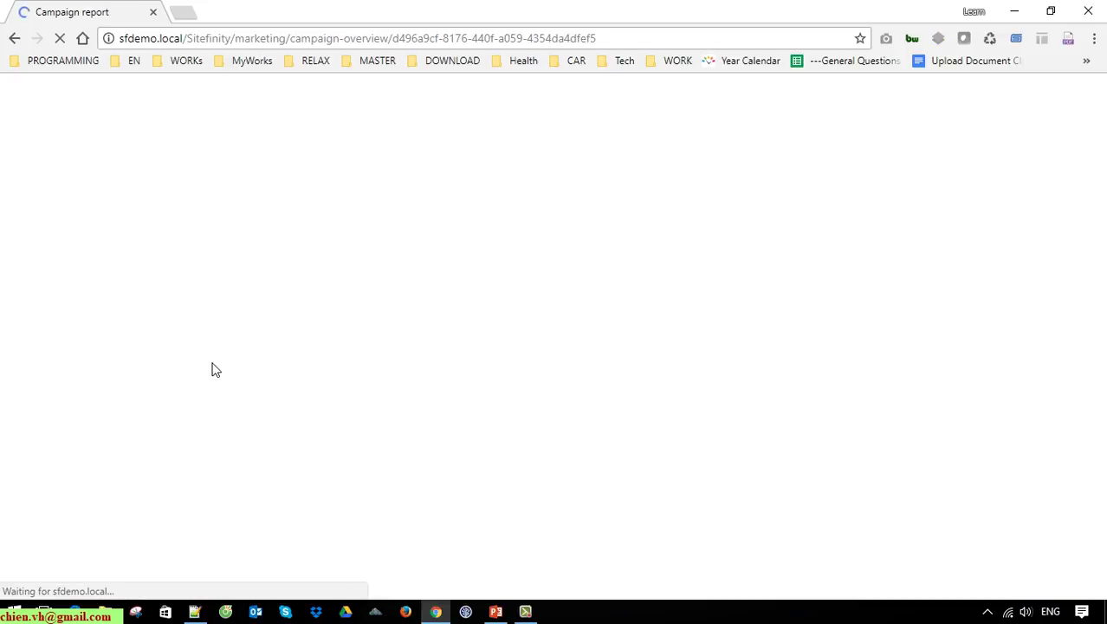
{"action": "scroll", "coordinate": [208, 374], "scroll_direction": "down", "scroll_amount": 3}
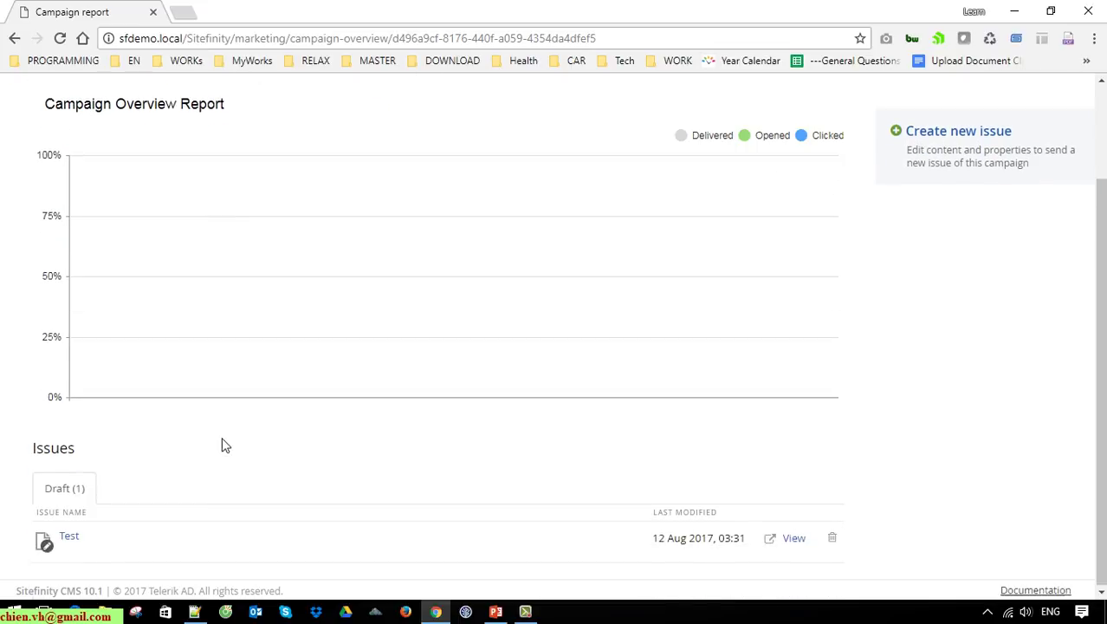
{"action": "left_click", "coordinate": [77, 544]}
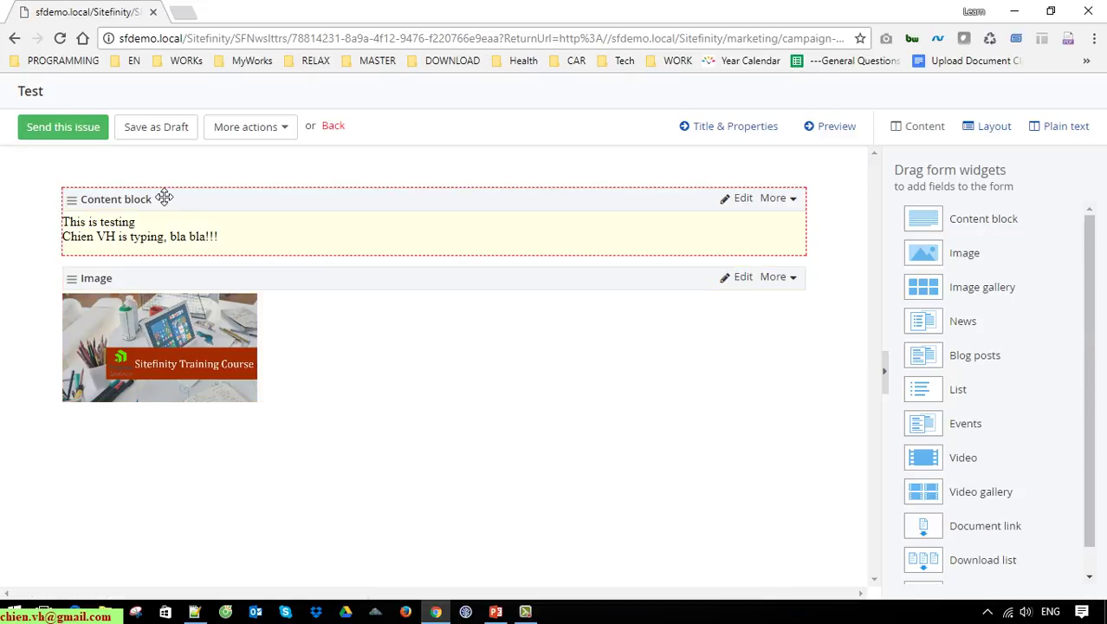
{"action": "left_click", "coordinate": [72, 128]}
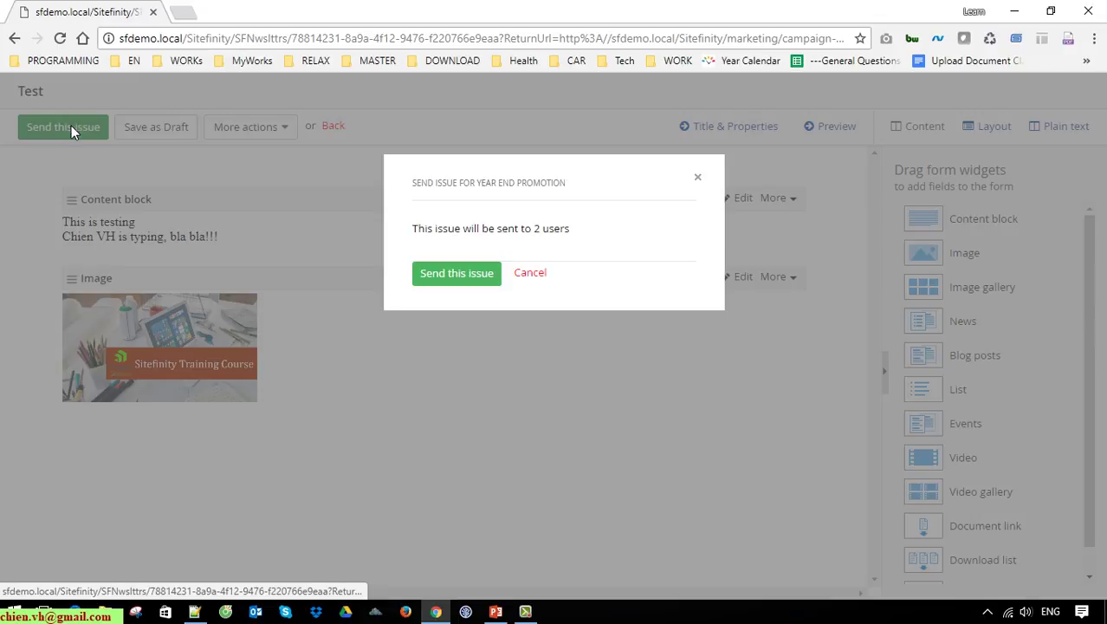
{"action": "left_click", "coordinate": [476, 274]}
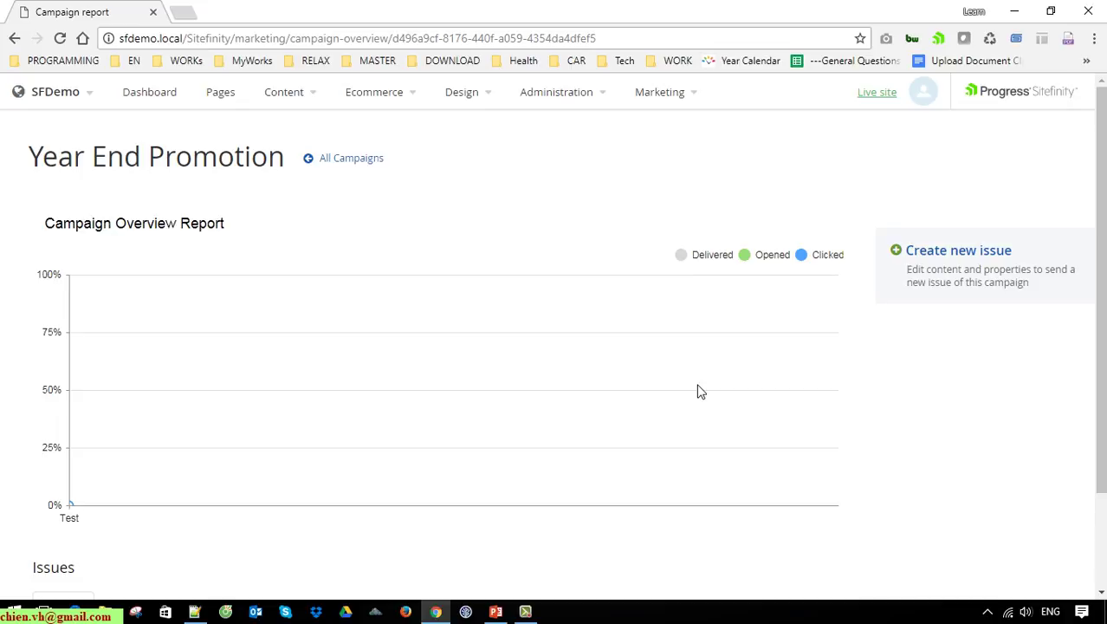
Step: In the Issues table, note the Test issue's sent-to count of 2 and open its full report
{"action": "scroll", "coordinate": [579, 232], "scroll_direction": "down", "scroll_amount": 3}
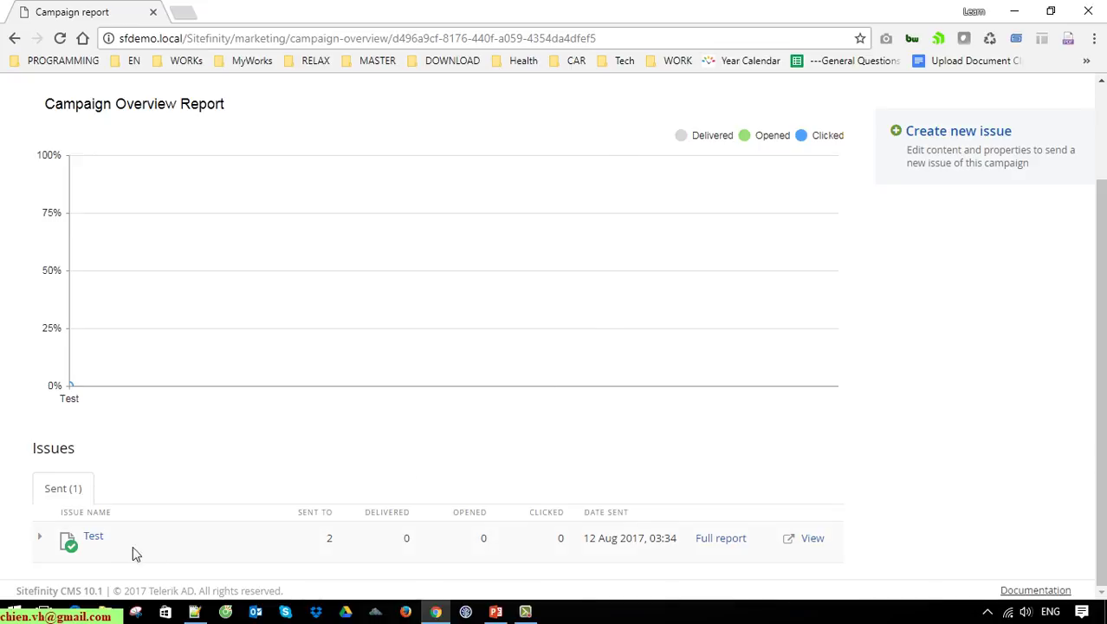
{"action": "double_click", "coordinate": [41, 455]}
{"action": "left_click", "coordinate": [230, 447]}
{"action": "left_click_drag", "start_coordinate": [318, 539], "coordinate": [346, 544]}
{"action": "left_click", "coordinate": [354, 547]}
{"action": "left_click", "coordinate": [727, 538]}
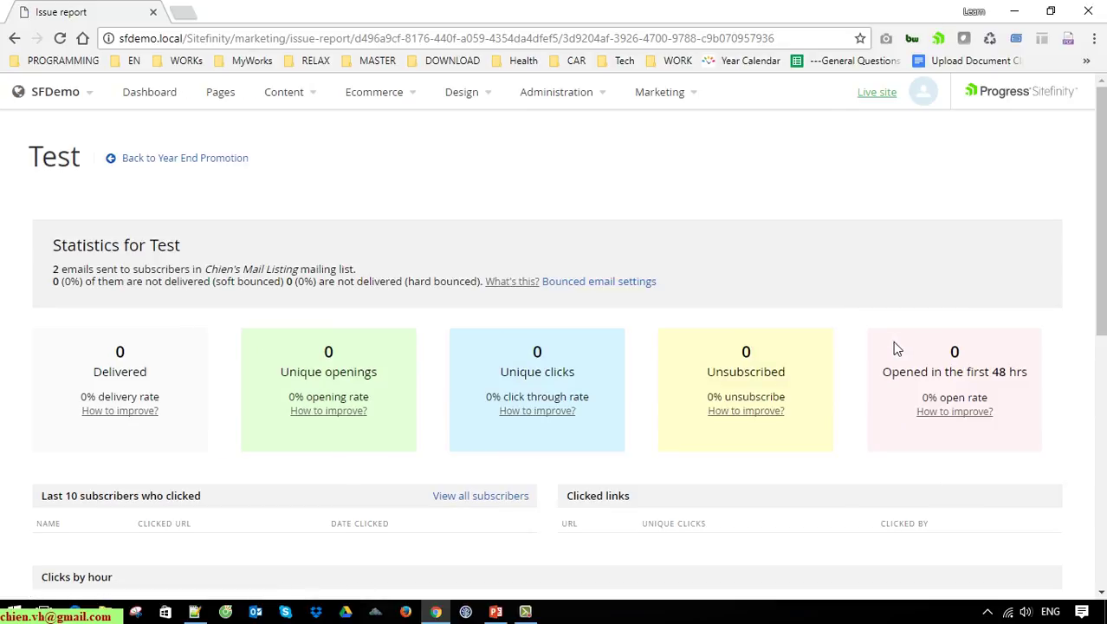
Step: Review the Test report's opened-in-first-48-hours statistic card
{"action": "scroll", "coordinate": [897, 348], "scroll_direction": "down", "scroll_amount": 3}
{"action": "scroll", "coordinate": [895, 346], "scroll_direction": "up", "scroll_amount": 3}
{"action": "scroll", "coordinate": [893, 364], "scroll_direction": "down", "scroll_amount": 5}
{"action": "scroll", "coordinate": [892, 381], "scroll_direction": "up", "scroll_amount": 5}
{"action": "double_click", "coordinate": [999, 372]}
{"action": "left_click", "coordinate": [1083, 276]}
{"action": "scroll", "coordinate": [1094, 268], "scroll_direction": "down", "scroll_amount": 1}
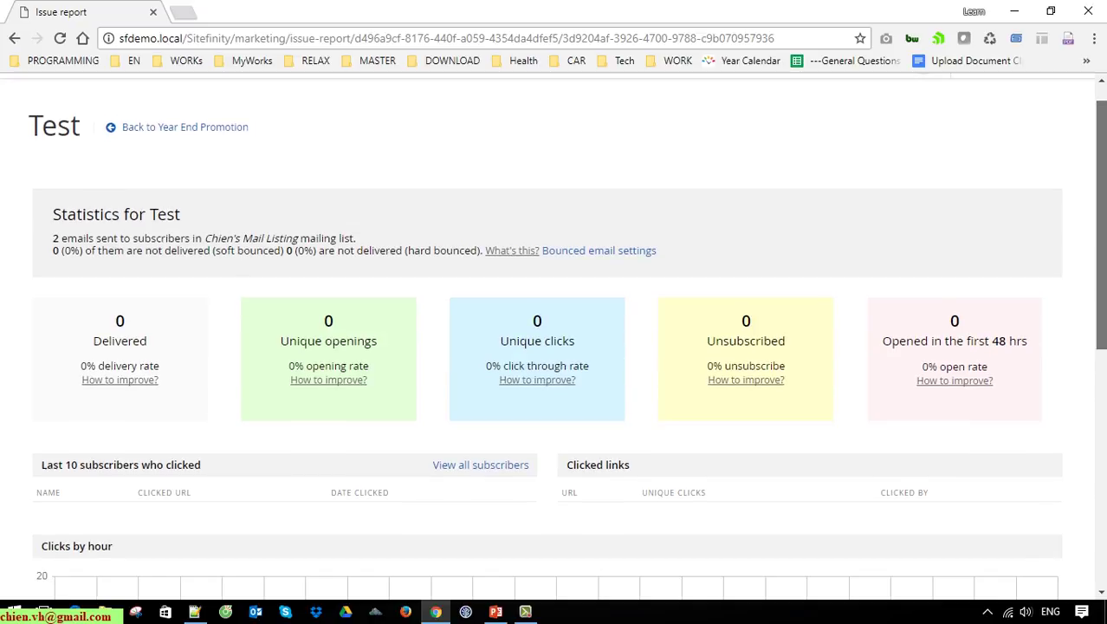
{"action": "left_click_drag", "start_coordinate": [915, 324], "coordinate": [1048, 355]}
{"action": "left_click", "coordinate": [1046, 356]}
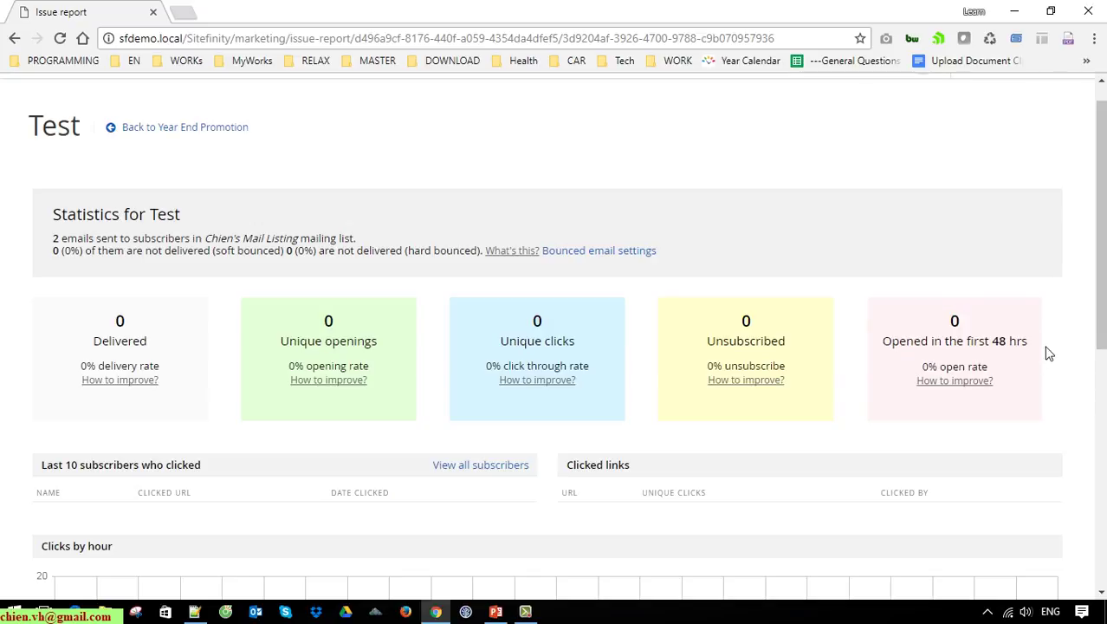
{"action": "left_click_drag", "start_coordinate": [998, 388], "coordinate": [918, 323]}
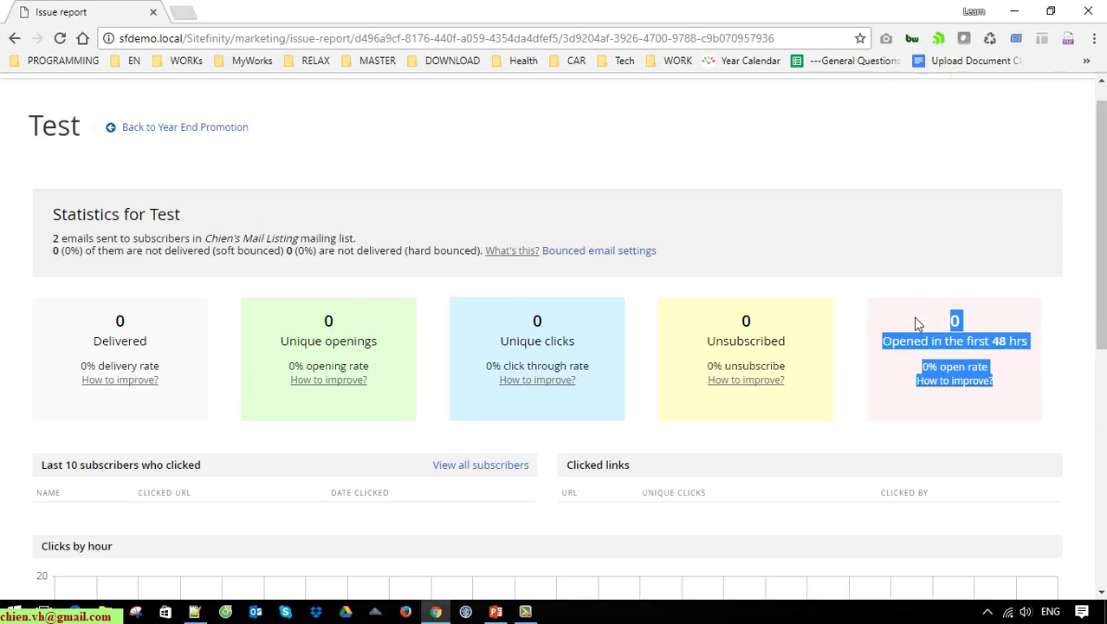
{"action": "left_click", "coordinate": [988, 322]}
Step: Check the Unsubscribed and Unique clicks statistics, then go back to Year End Promotion
{"action": "scroll", "coordinate": [1022, 338], "scroll_direction": "down", "scroll_amount": 1}
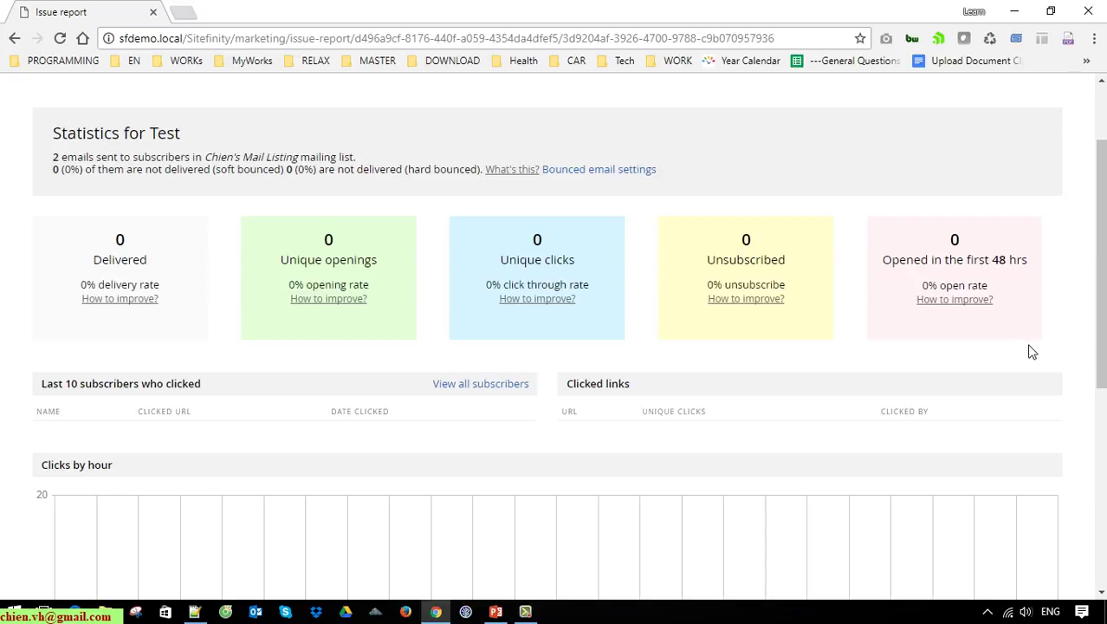
{"action": "left_click_drag", "start_coordinate": [739, 240], "coordinate": [824, 262]}
{"action": "left_click", "coordinate": [824, 262]}
{"action": "left_click_drag", "start_coordinate": [730, 251], "coordinate": [824, 278]}
{"action": "left_click", "coordinate": [509, 249]}
{"action": "left_click_drag", "start_coordinate": [509, 249], "coordinate": [614, 275]}
{"action": "left_click", "coordinate": [625, 320]}
{"action": "scroll", "coordinate": [294, 412], "scroll_direction": "down", "scroll_amount": 5}
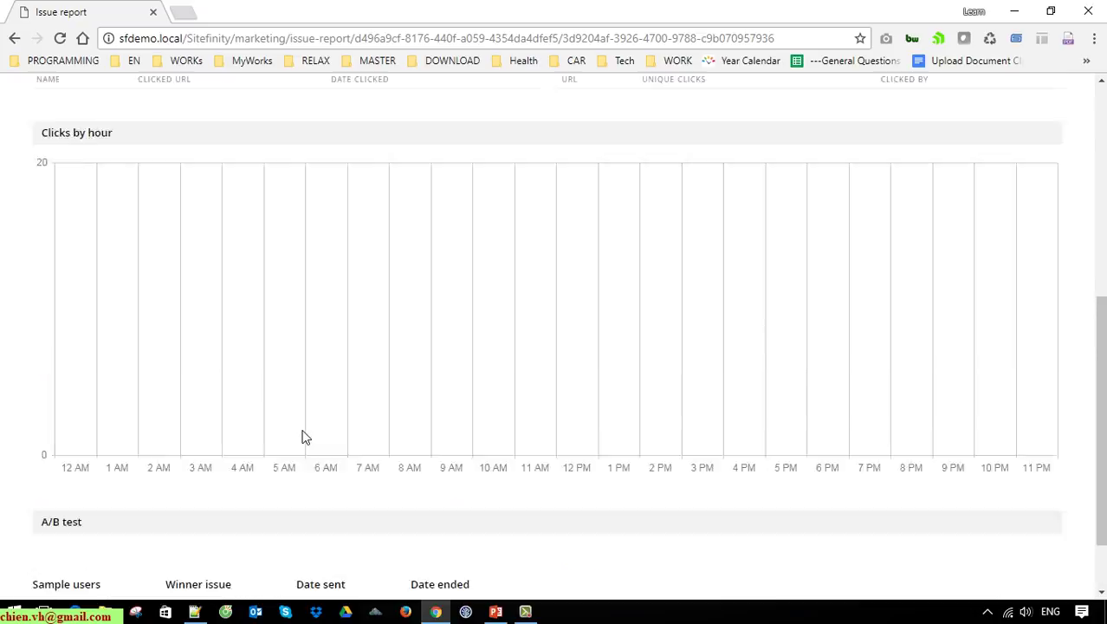
{"action": "scroll", "coordinate": [304, 438], "scroll_direction": "up", "scroll_amount": 6}
{"action": "left_click", "coordinate": [200, 160]}
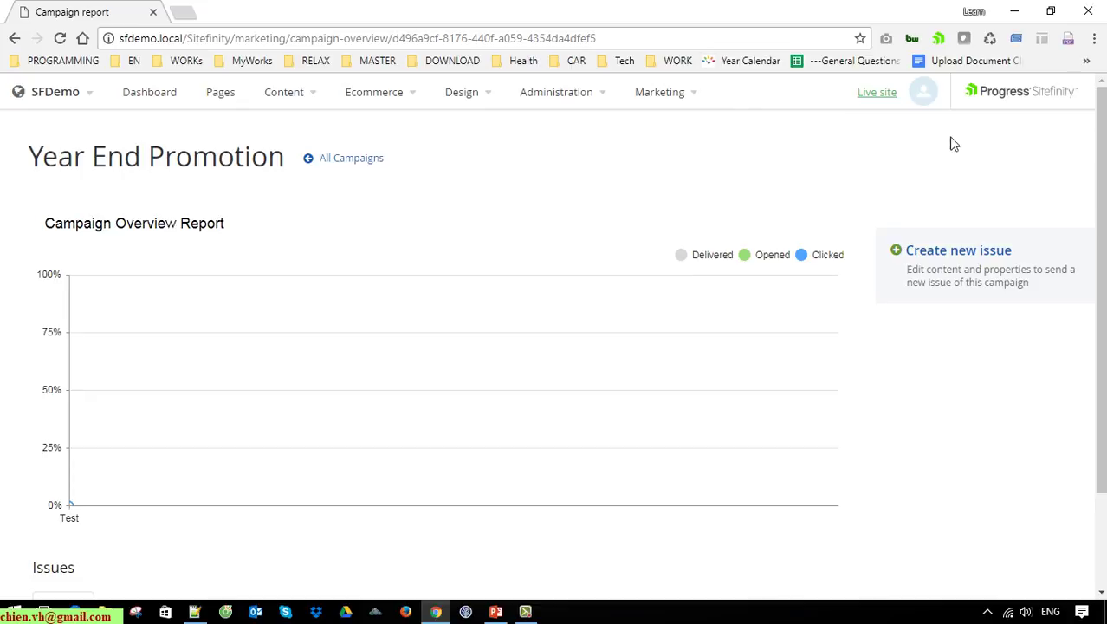
Step: Return to All Campaigns past the trial-version notice, then open the Marketing menu
{"action": "left_click", "coordinate": [362, 161]}
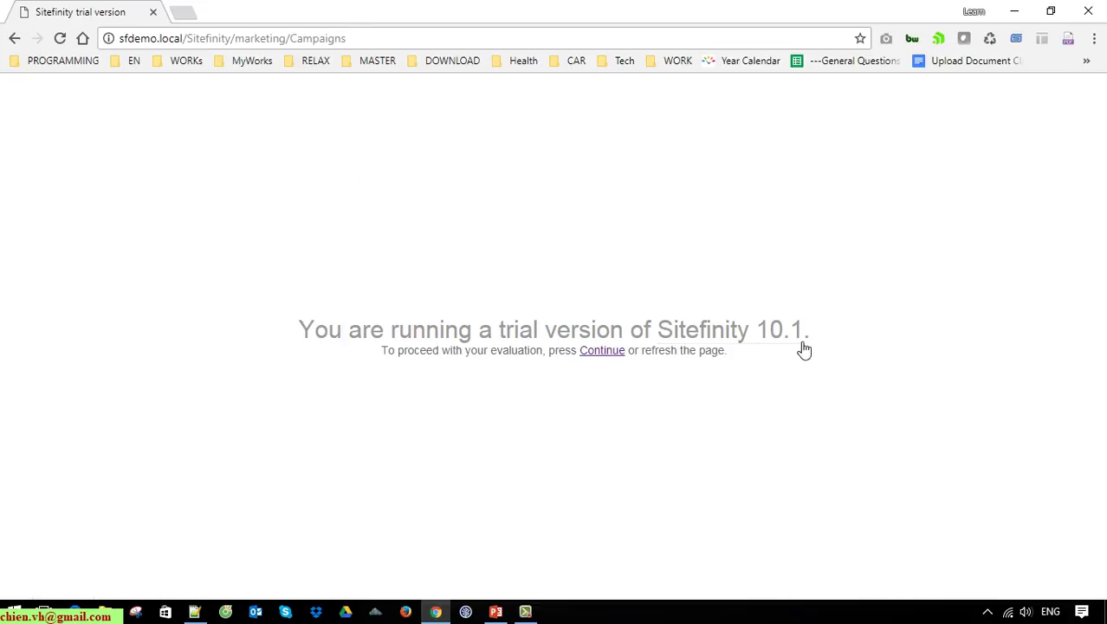
{"action": "left_click", "coordinate": [611, 351]}
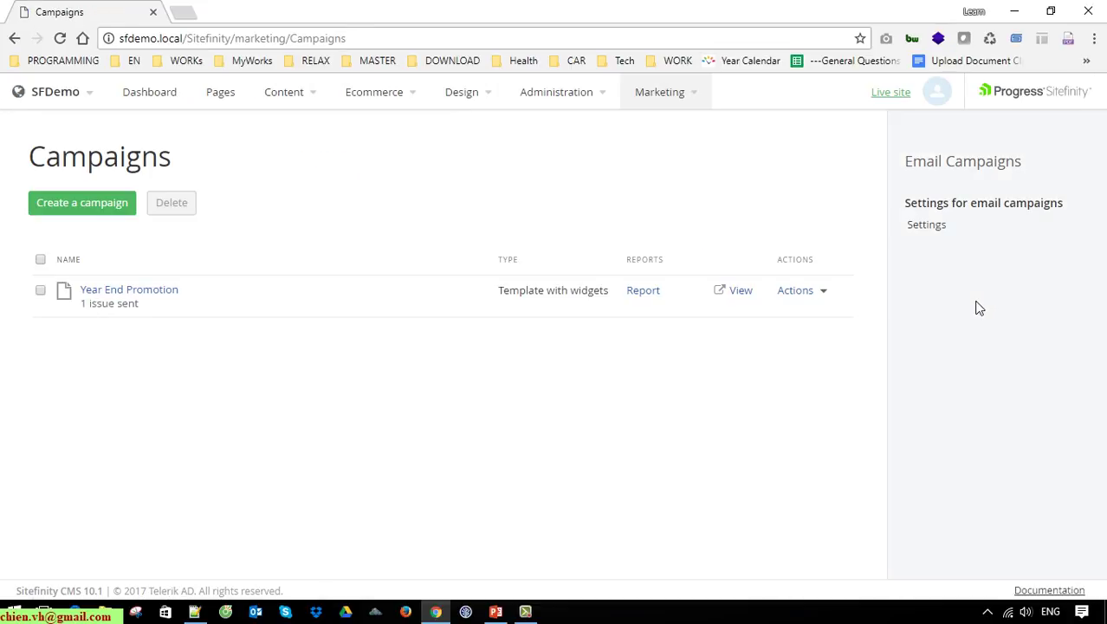
{"action": "left_click", "coordinate": [696, 97]}
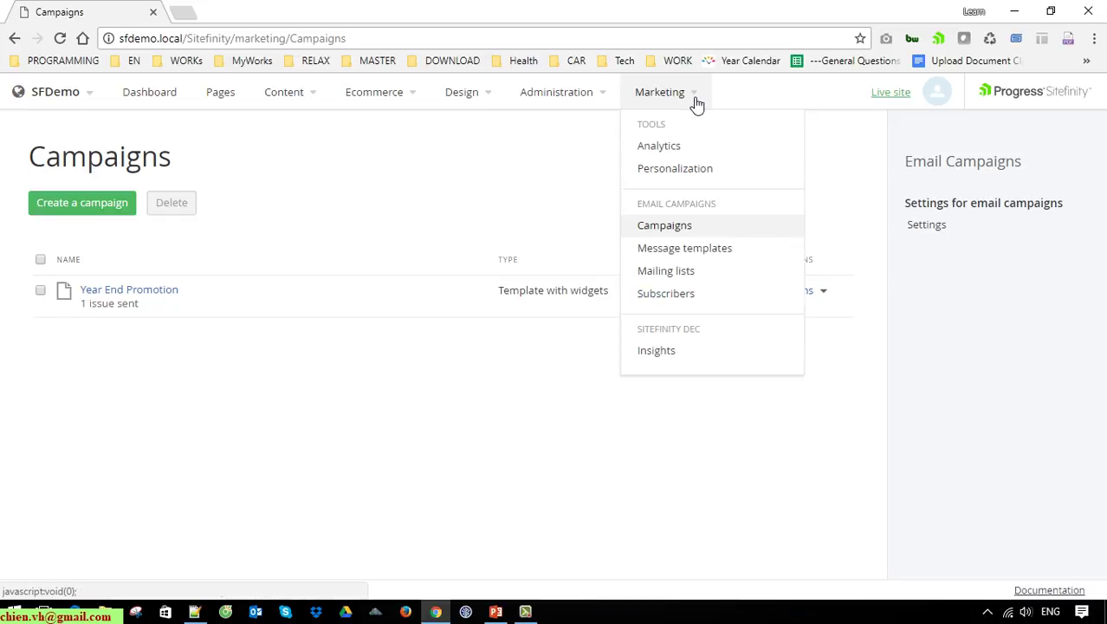